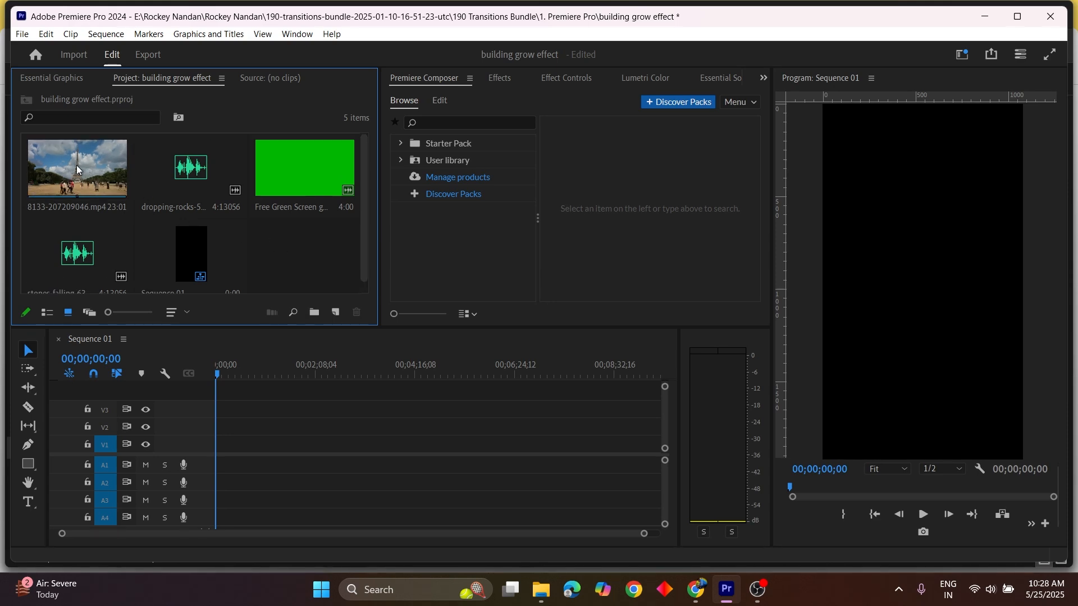
Step: Place 8133-207209046.mp4 at the start of track V1 in Sequence 01, keeping the existing sequence settings
drag(78, 169, 224, 447)
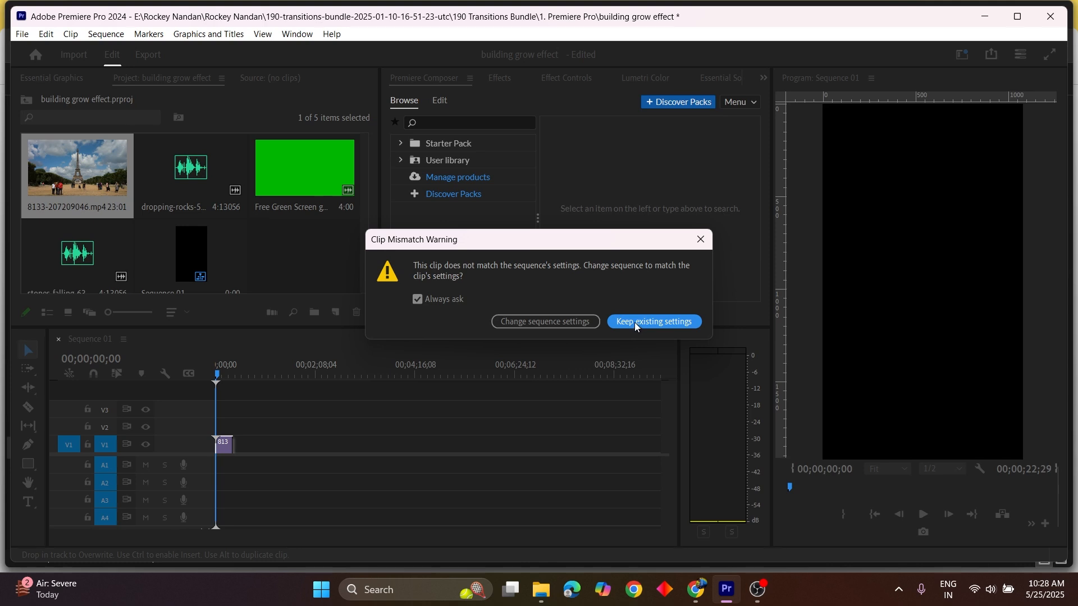
click(636, 324)
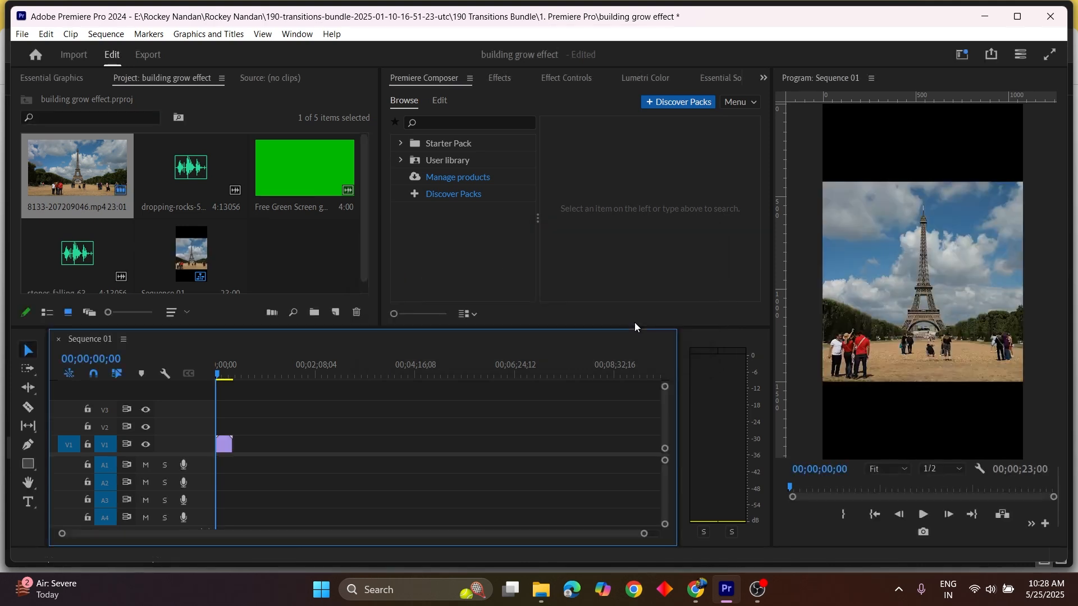
drag(633, 533, 433, 515)
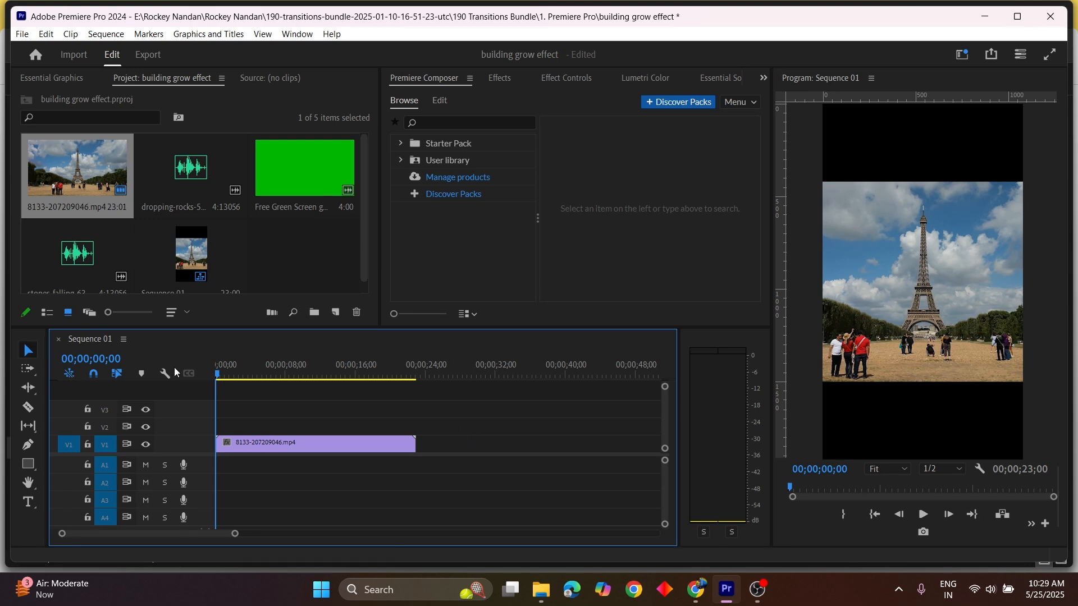
Step: Create a new sequence with a frame size of 1920 horizontal by 1080 vertical
click(336, 313)
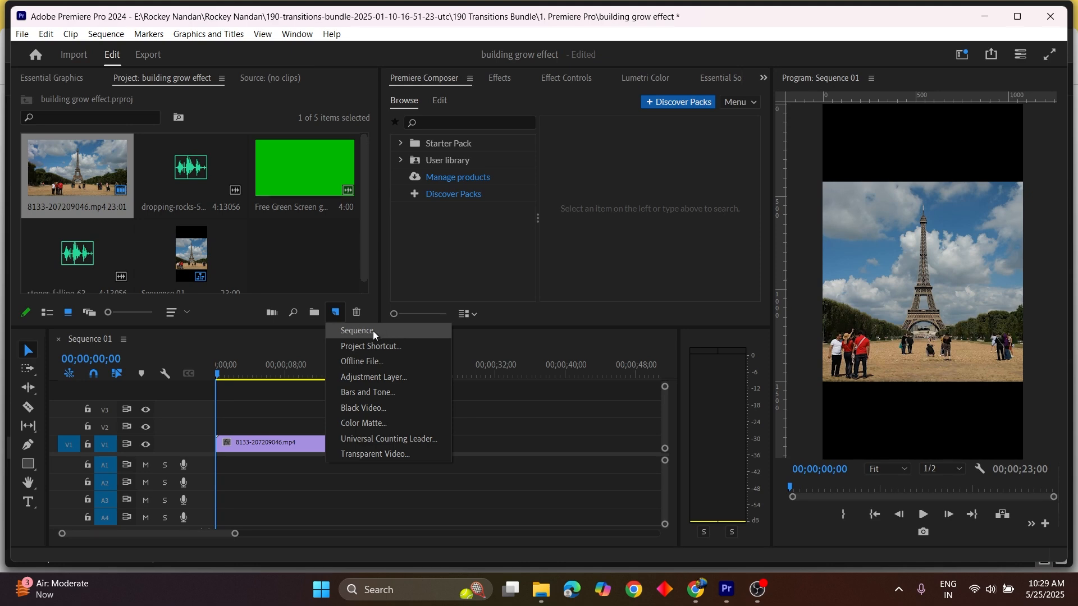
click(374, 335)
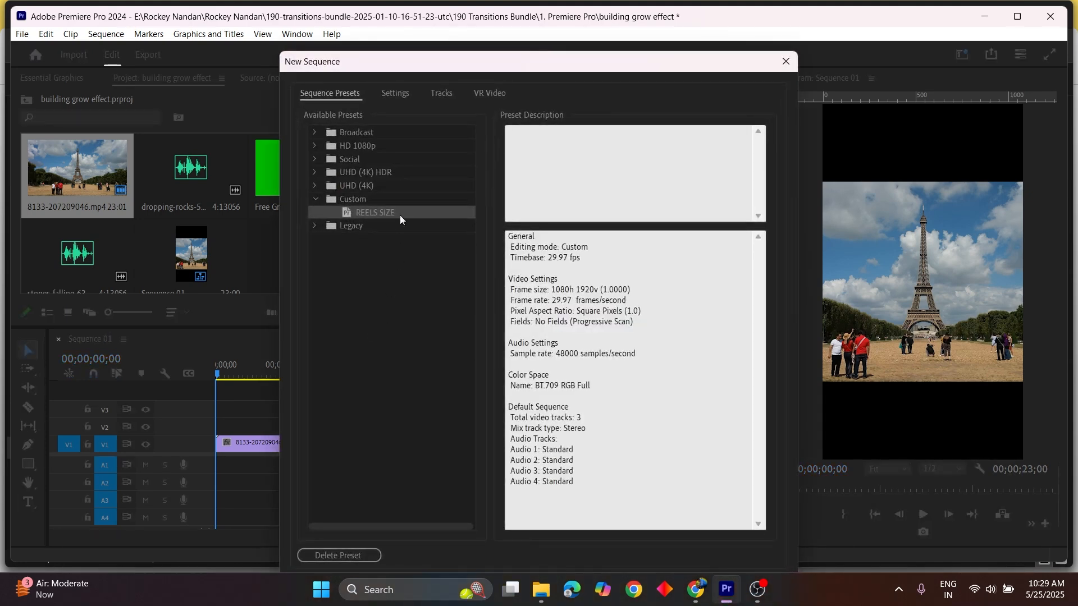
click(394, 97)
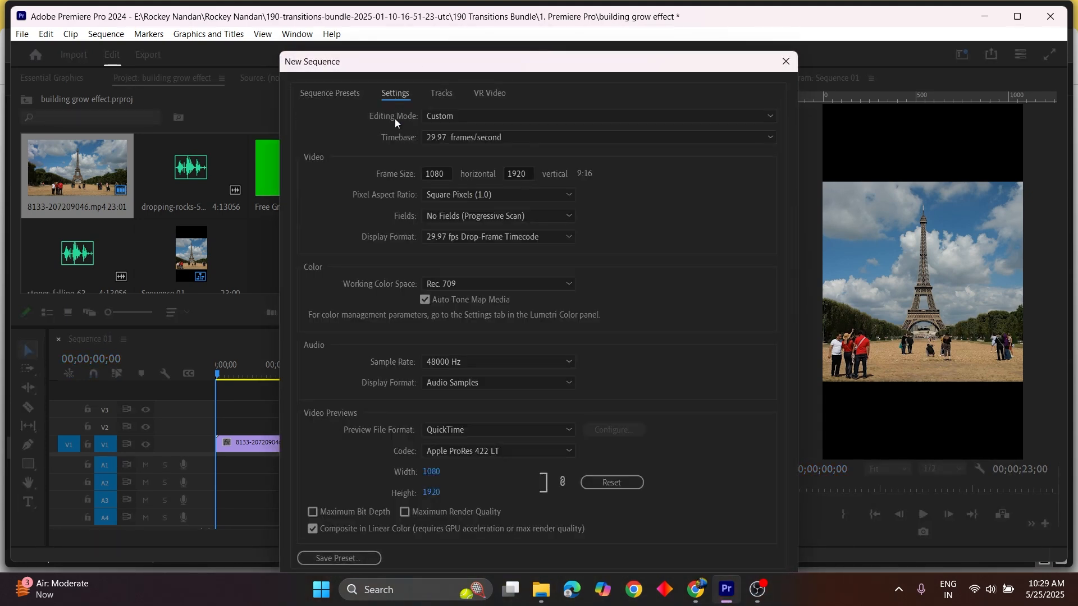
click(448, 175)
text(1)
click(531, 175)
text(1080)
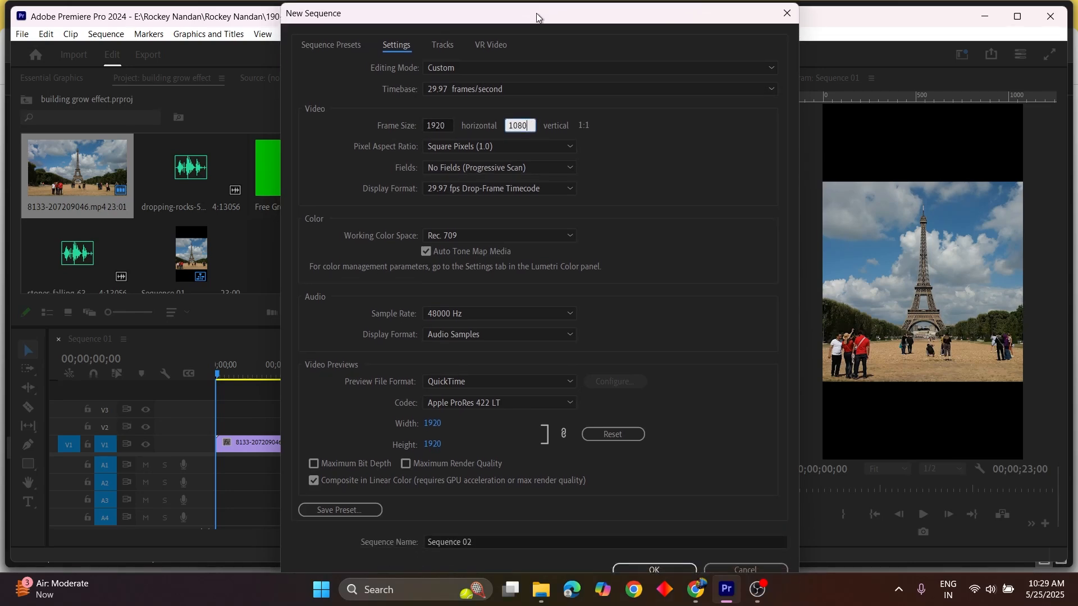
click(640, 567)
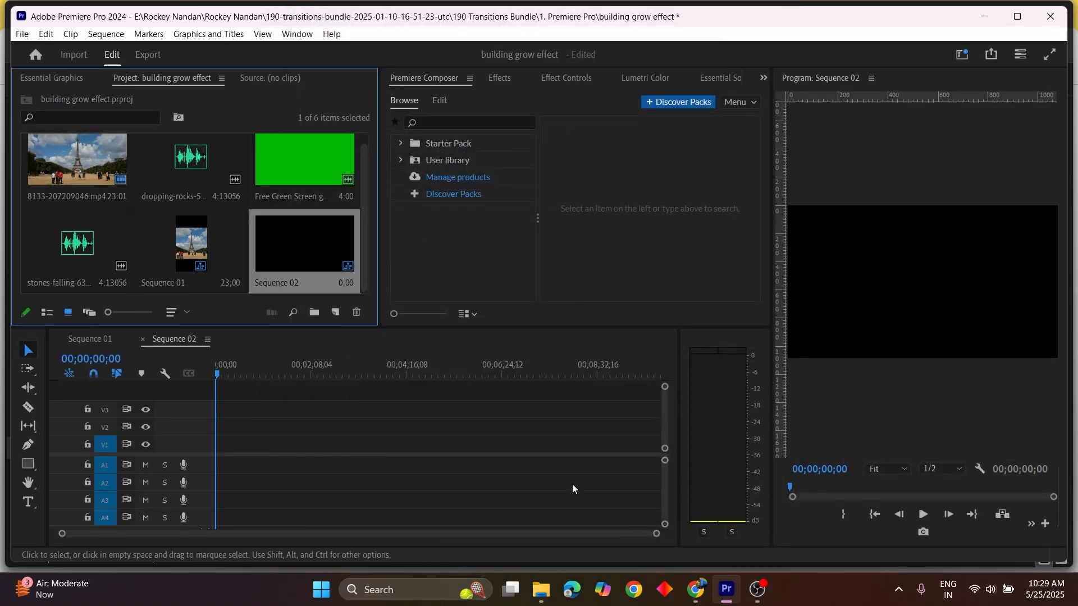
Step: Place 8133-207209046.mp4 on V1 of Sequence 02, keeping the existing sequence settings, with the playhead at the first frame
drag(77, 161, 222, 443)
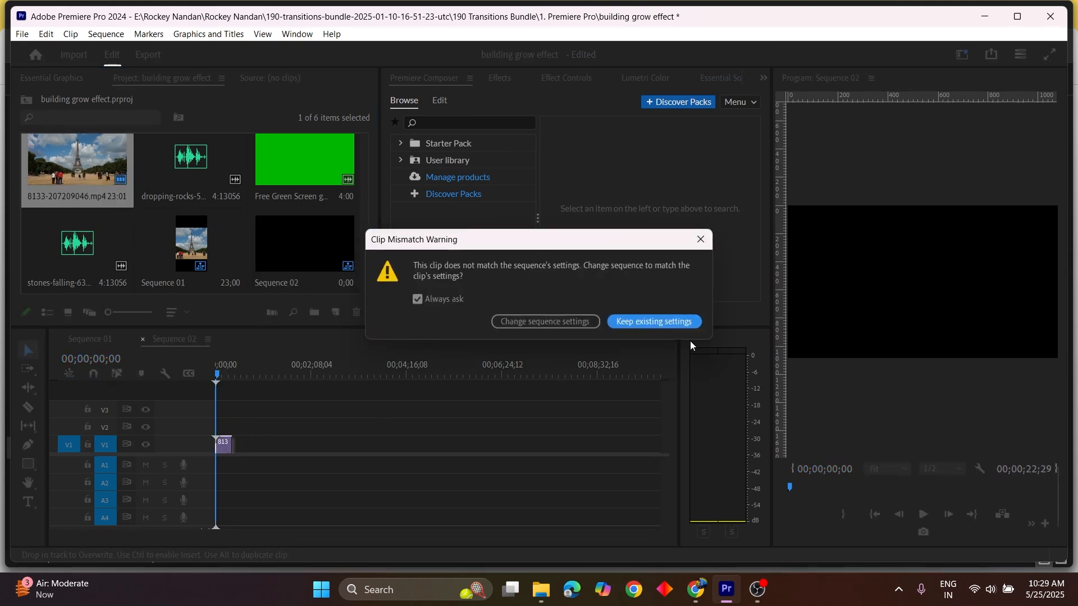
click(650, 324)
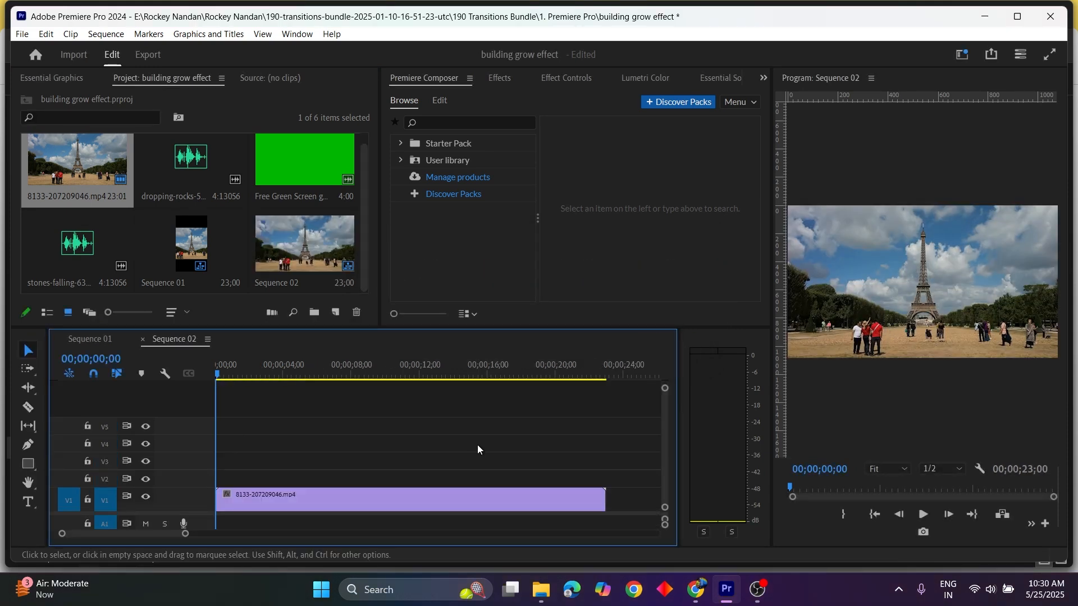
click(440, 499)
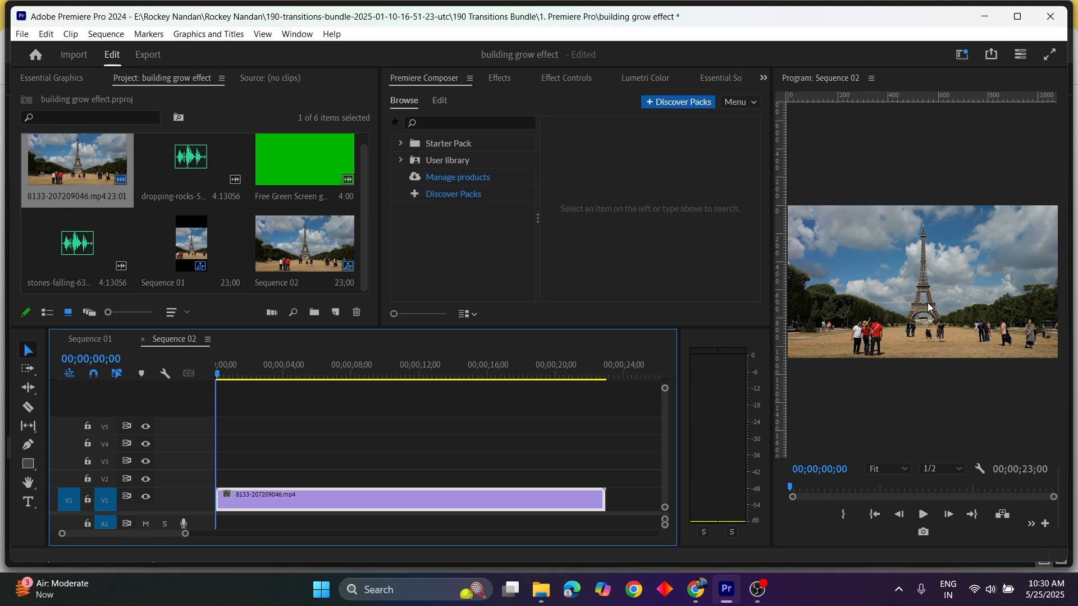
drag(219, 372, 214, 375)
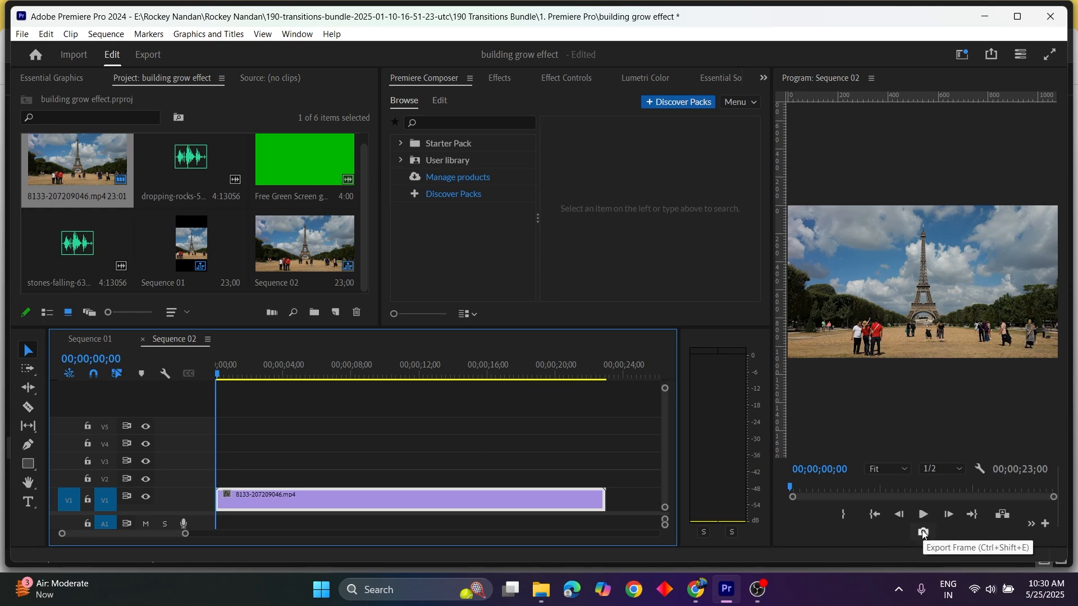
click(1048, 524)
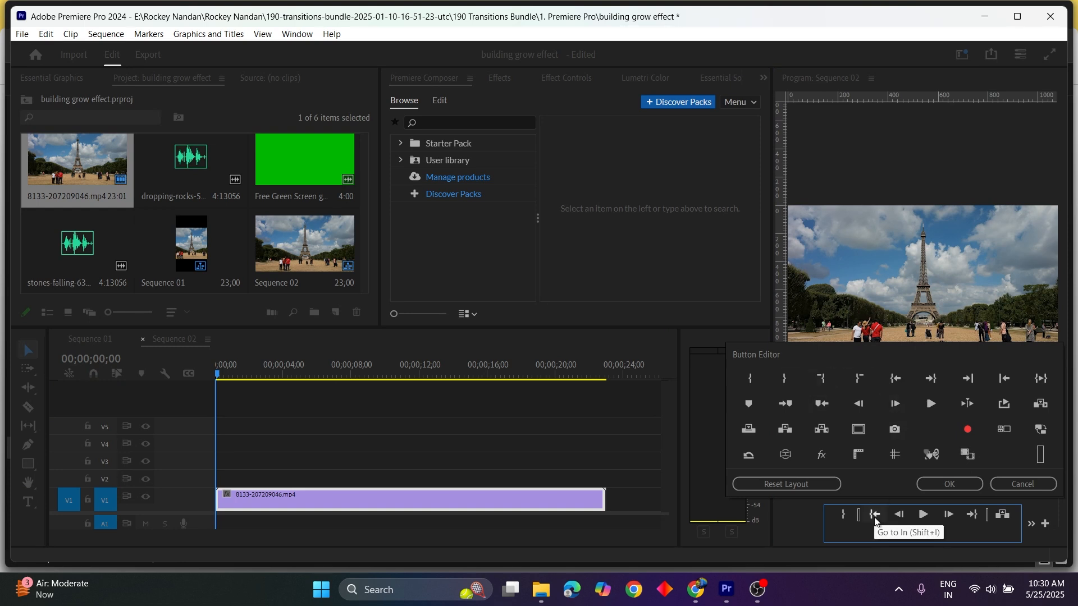
drag(875, 522, 924, 493)
click(940, 487)
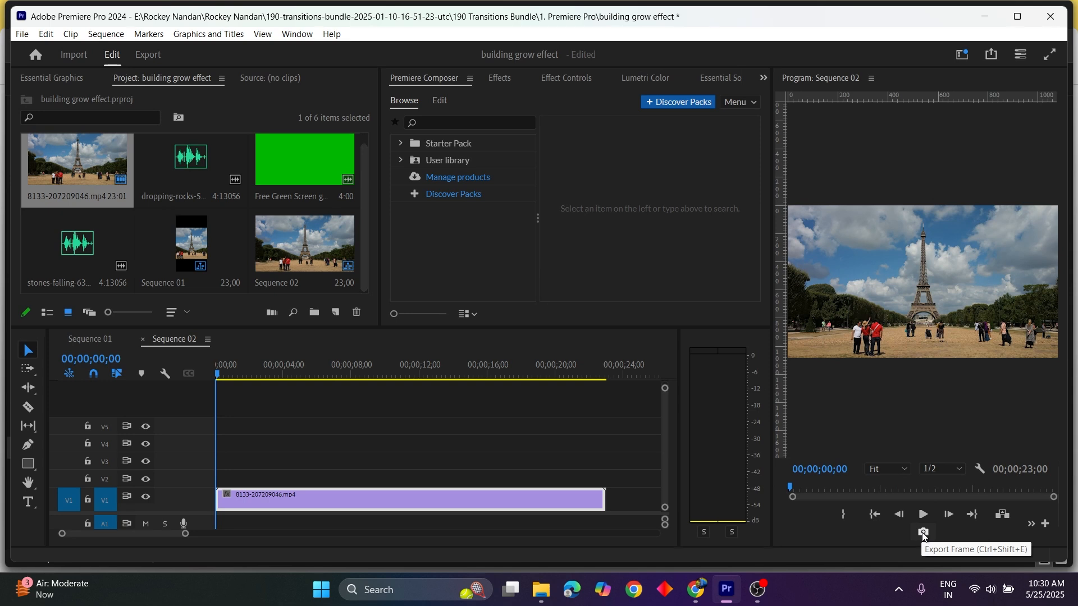
Step: Export the first frame as a PNG named 1 and import it into the project
click(924, 533)
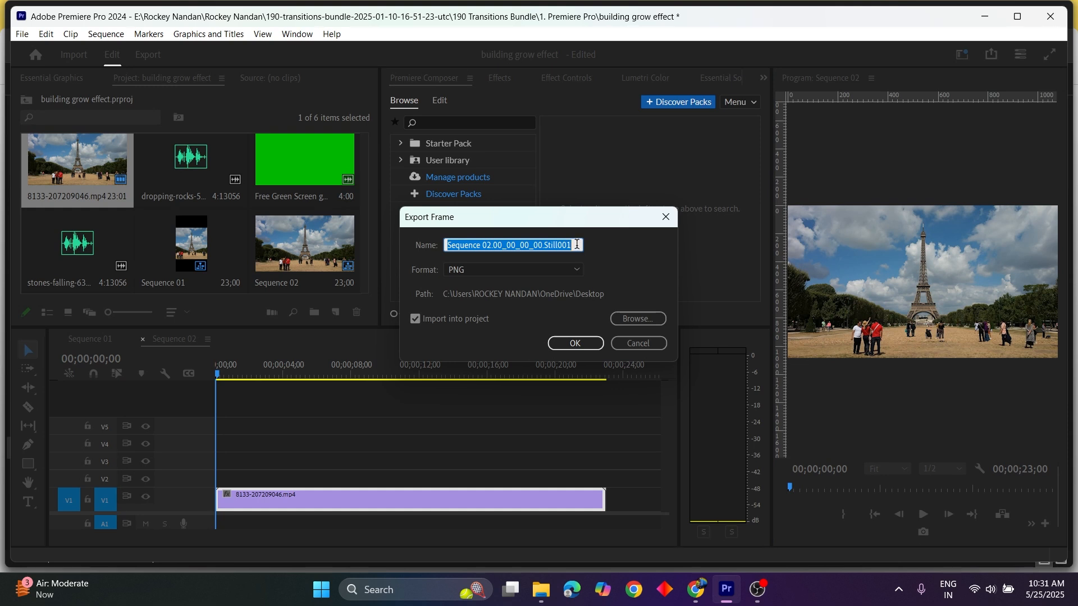
text(1)
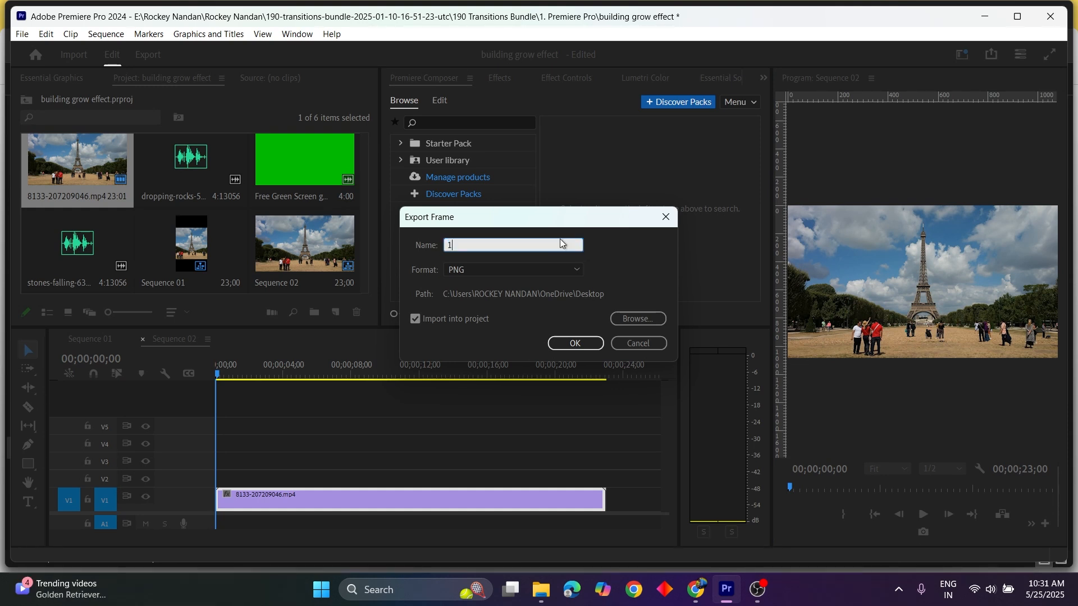
click(572, 346)
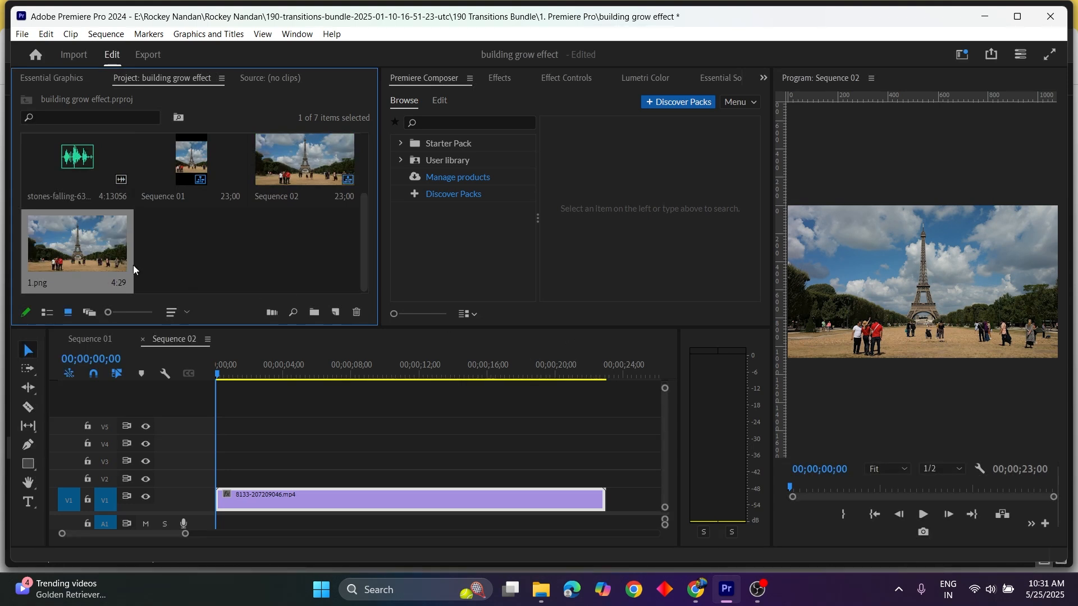
Step: Place 1.png on V2 at the start of the sequence and duplicate it onto tracks V3 to V6
drag(76, 246, 264, 480)
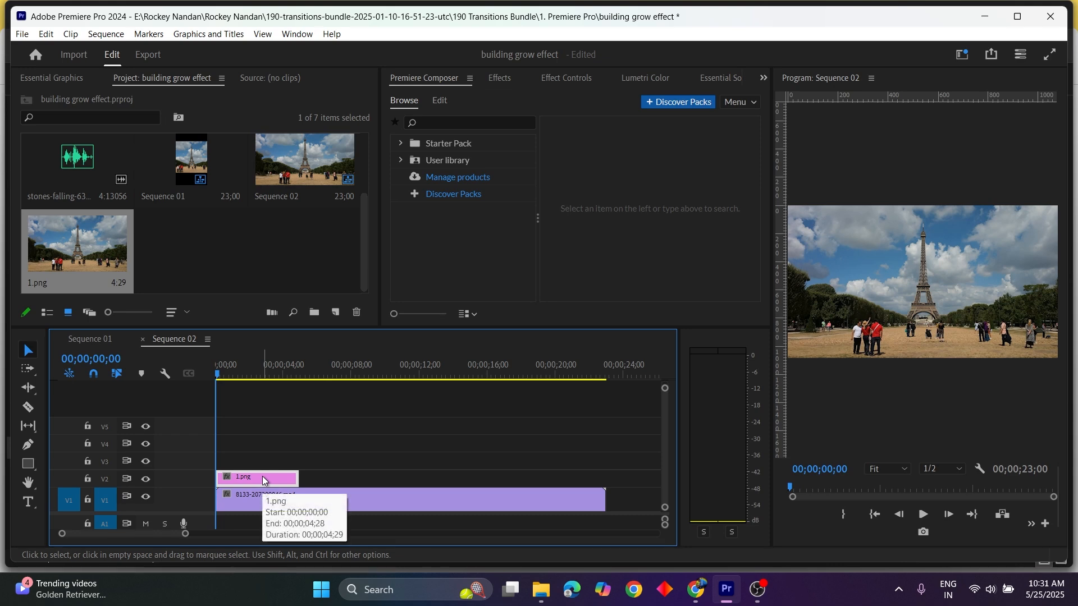
alt+drag(261, 476, 257, 407)
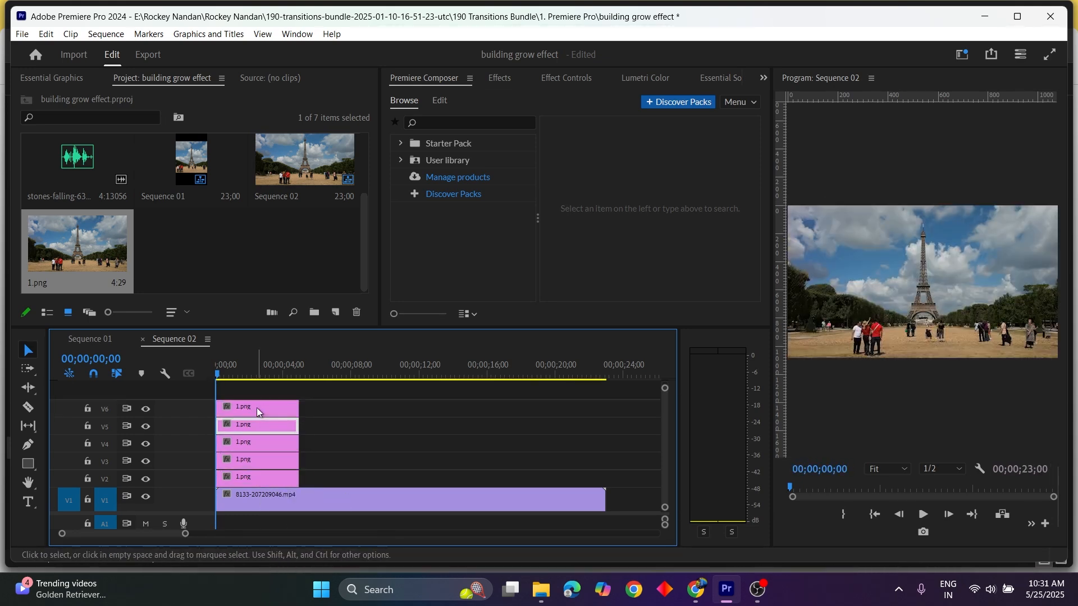
Step: Turn off the output of V1 and tracks V3 to V6 so only V2 is shown
click(297, 503)
click(144, 498)
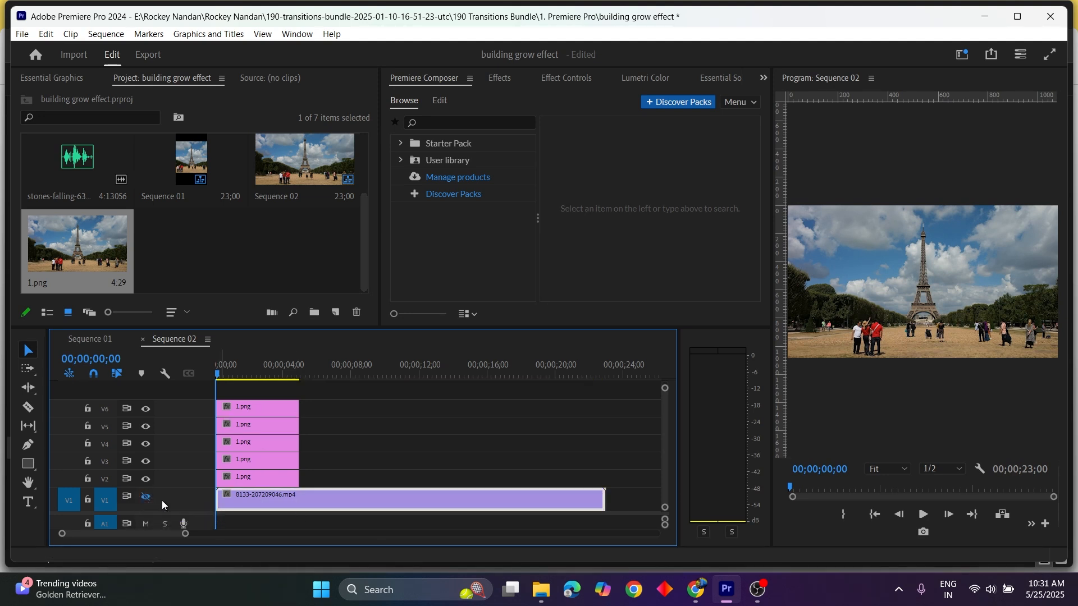
click(146, 426)
click(146, 408)
Step: Open the 1.png still on track V2 for editing in Adobe Photoshop
click(279, 481)
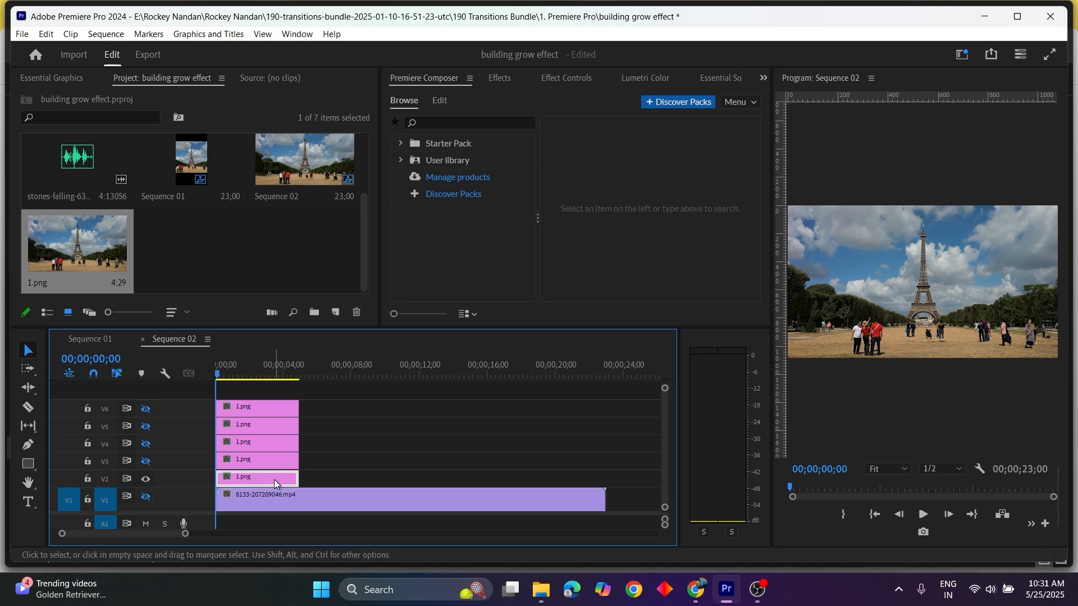
right_click(274, 479)
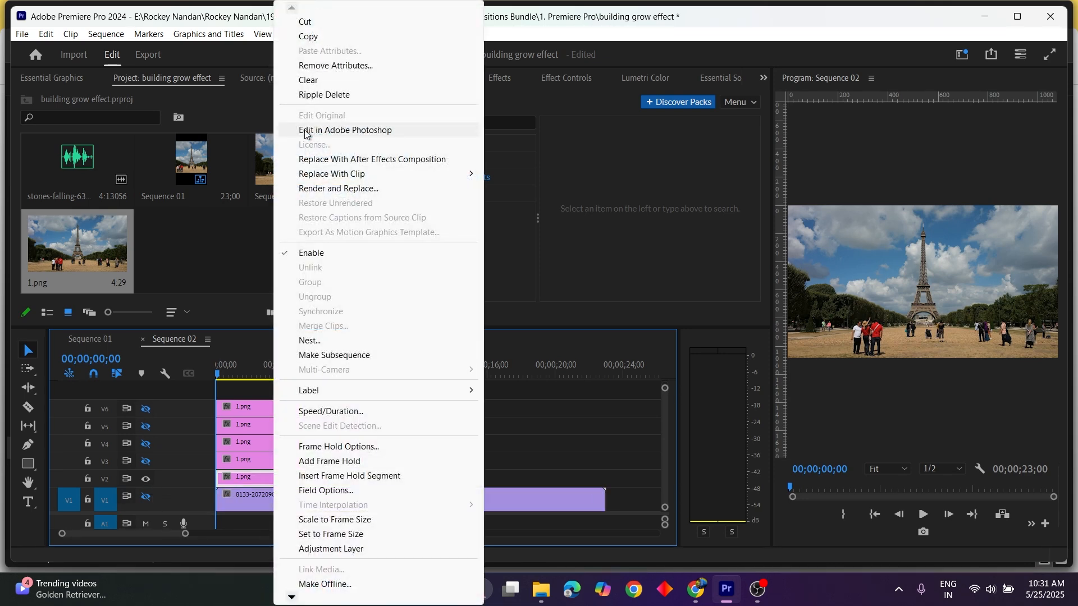
click(369, 130)
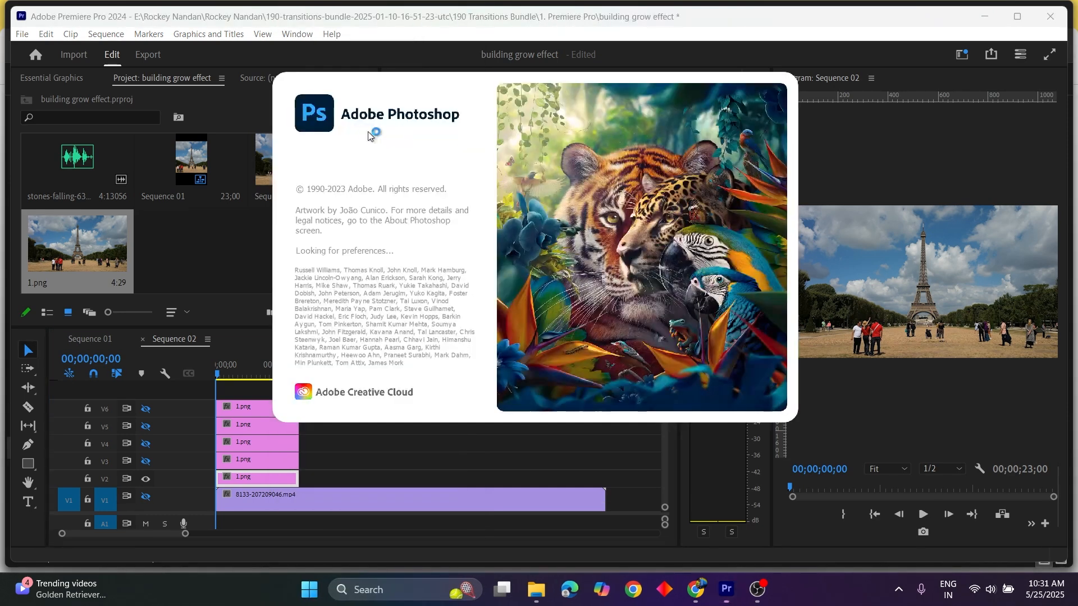
Step: Start a Pen tool path along the Eiffel Tower's left edge, from the foot up around the first platform
scroll(446, 288, up, 2)
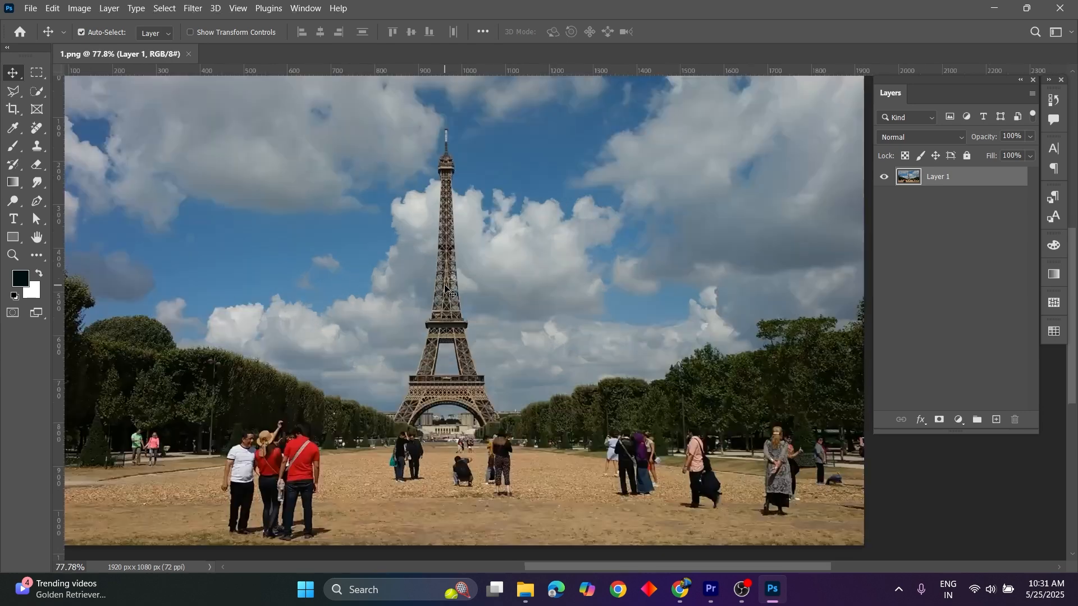
scroll(445, 287, up, 2)
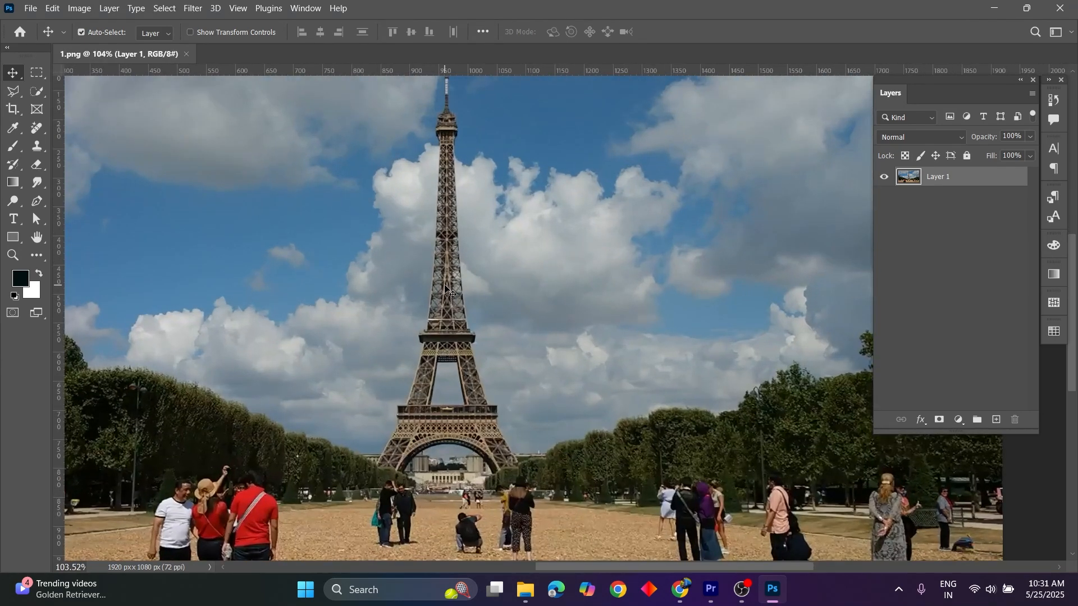
scroll(442, 284, down, 4)
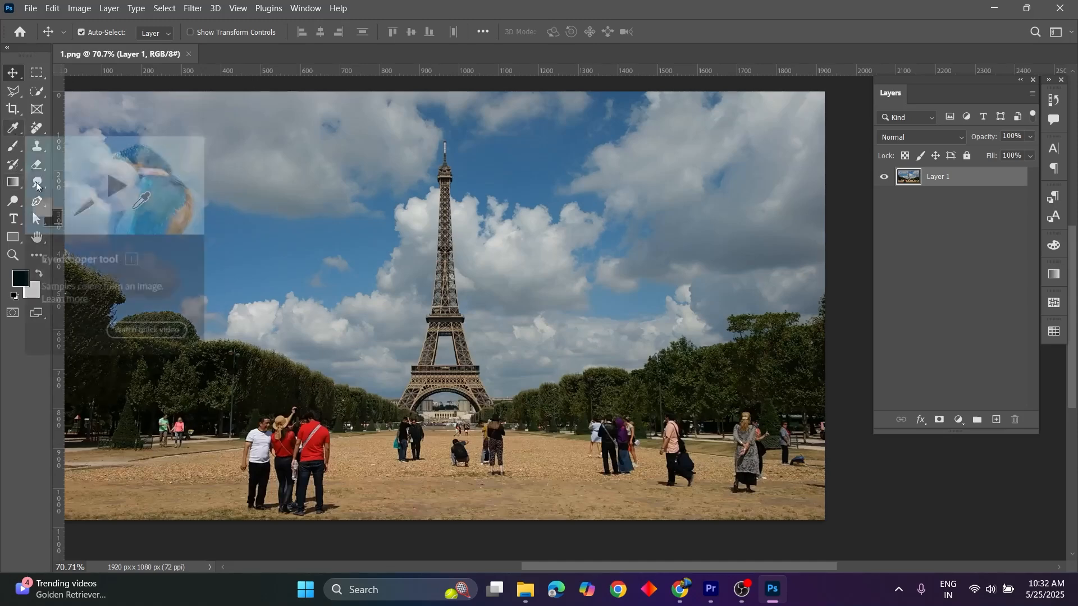
key(p)
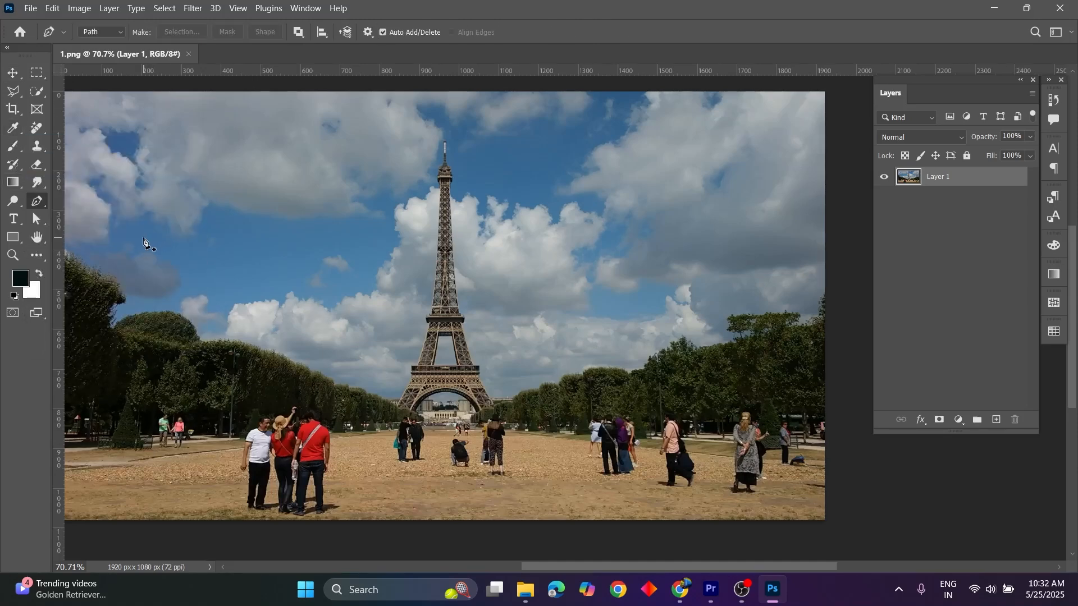
scroll(443, 396, up, 5)
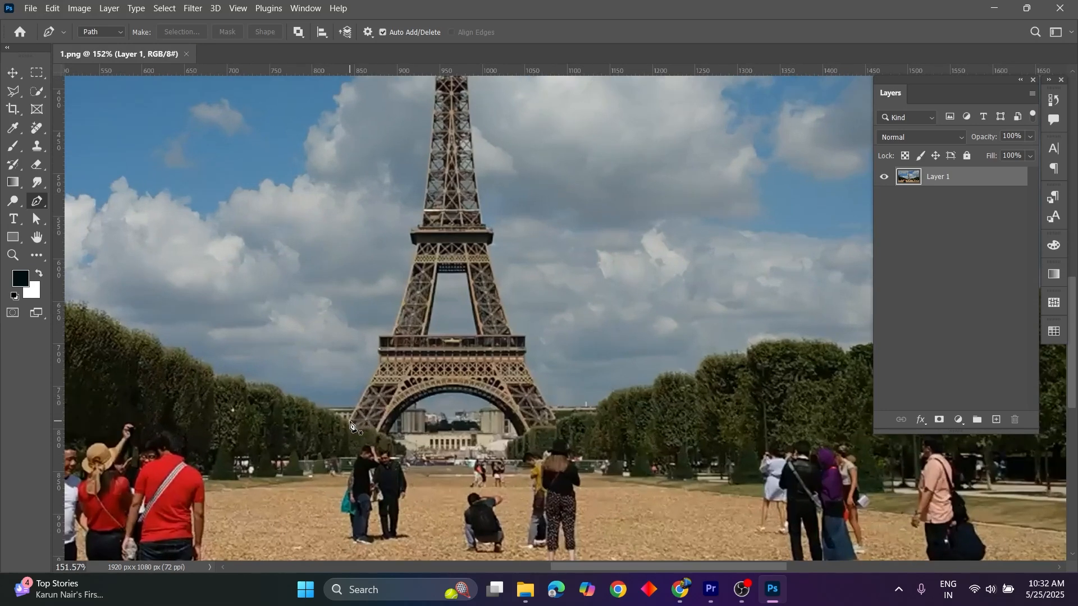
click(348, 421)
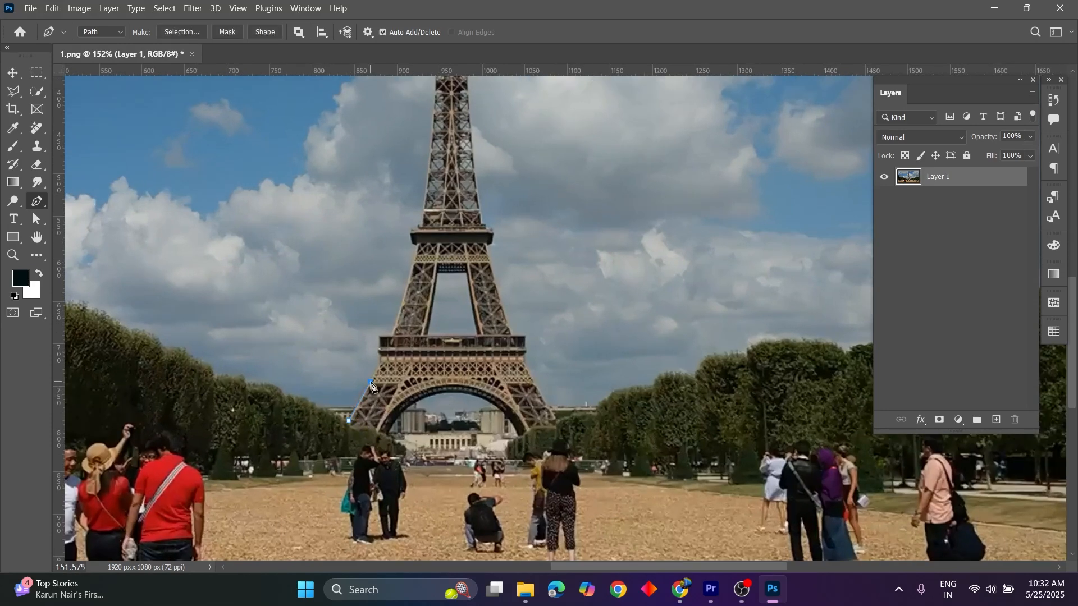
click(380, 364)
click(380, 356)
click(377, 351)
click(379, 345)
click(380, 338)
click(392, 335)
Step: Continue the path up the tower's left edge, around the second platform and along the upper shaft
click(416, 246)
scroll(418, 235, up, 3)
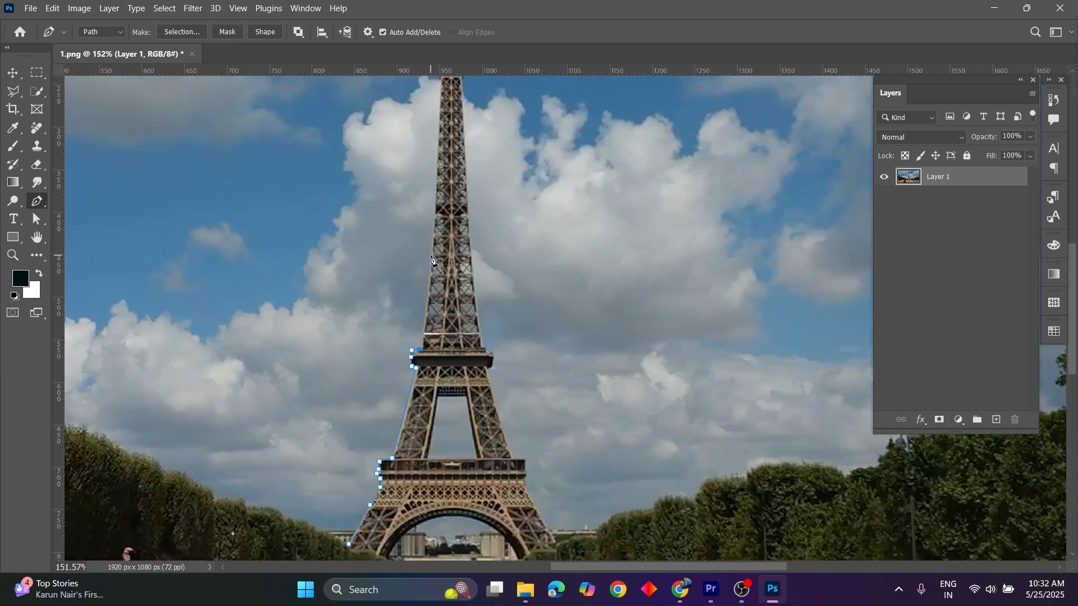
click(431, 258)
scroll(433, 255, up, 3)
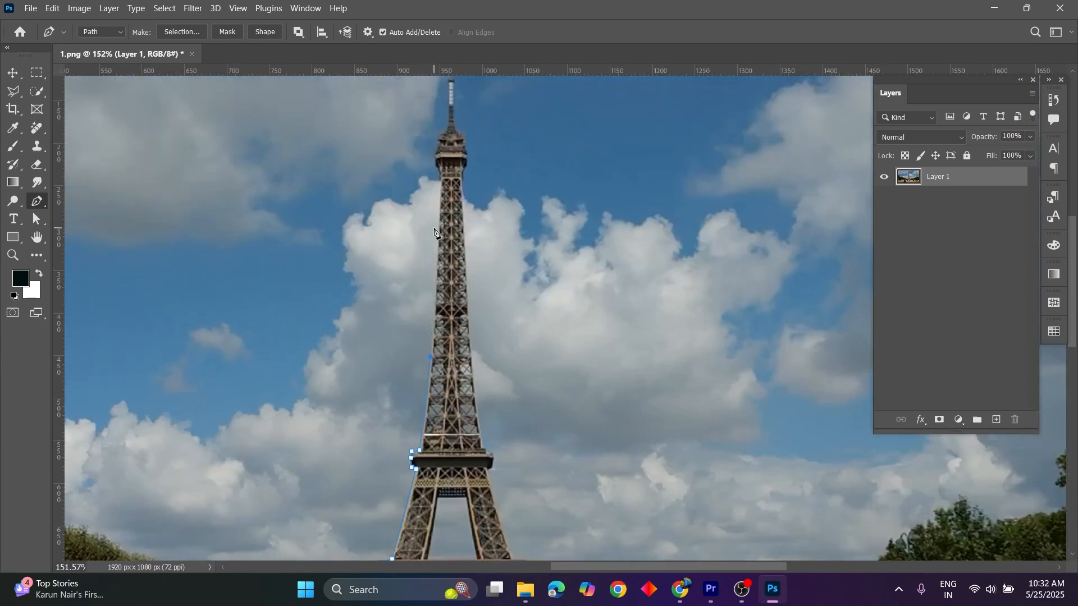
click(438, 229)
scroll(440, 230, up, 1)
Step: Trace the left side of the tower's top platform and carry the path over the antenna tip
click(442, 223)
click(436, 209)
click(437, 193)
click(437, 187)
click(437, 181)
click(444, 177)
click(448, 168)
scroll(448, 167, up, 1)
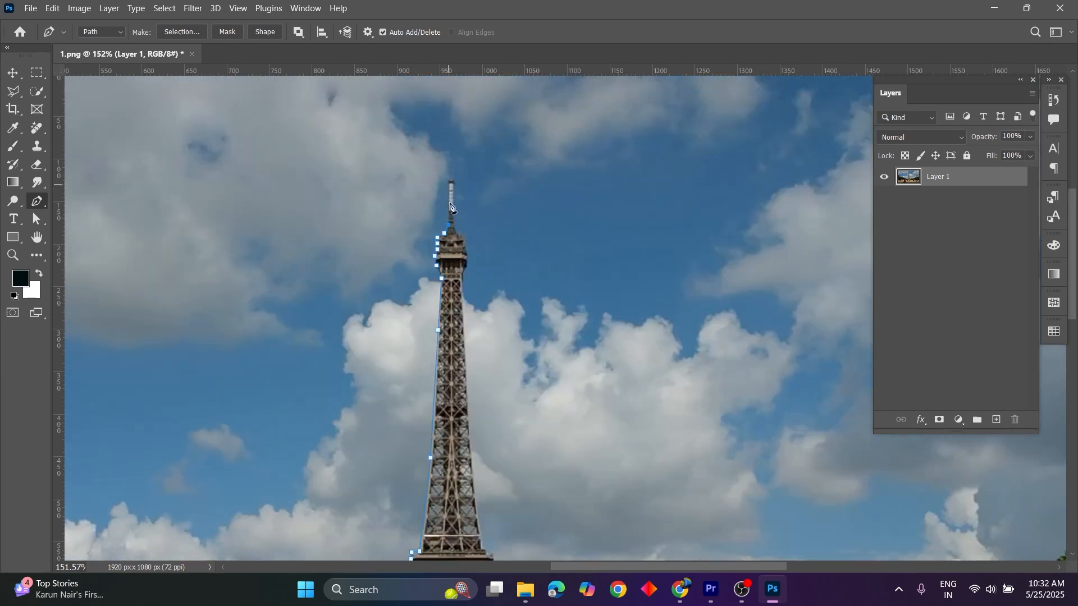
click(455, 182)
Step: Continue the path down from the antenna, around the top platform's right side and along the upper shaft's right edge
click(456, 231)
scroll(463, 242, down, 1)
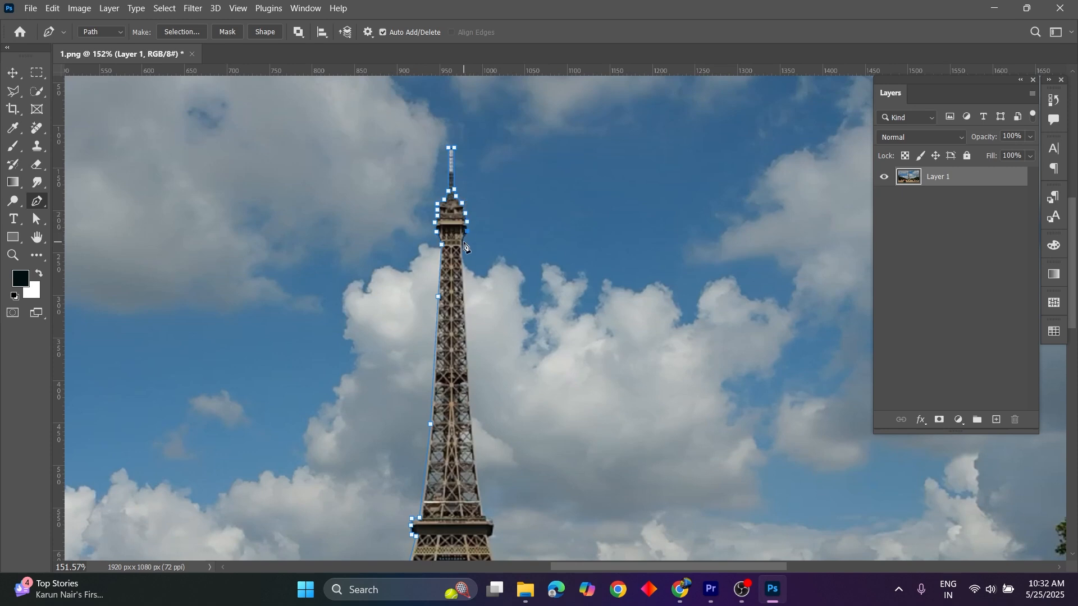
scroll(467, 231, down, 1)
scroll(465, 223, down, 1)
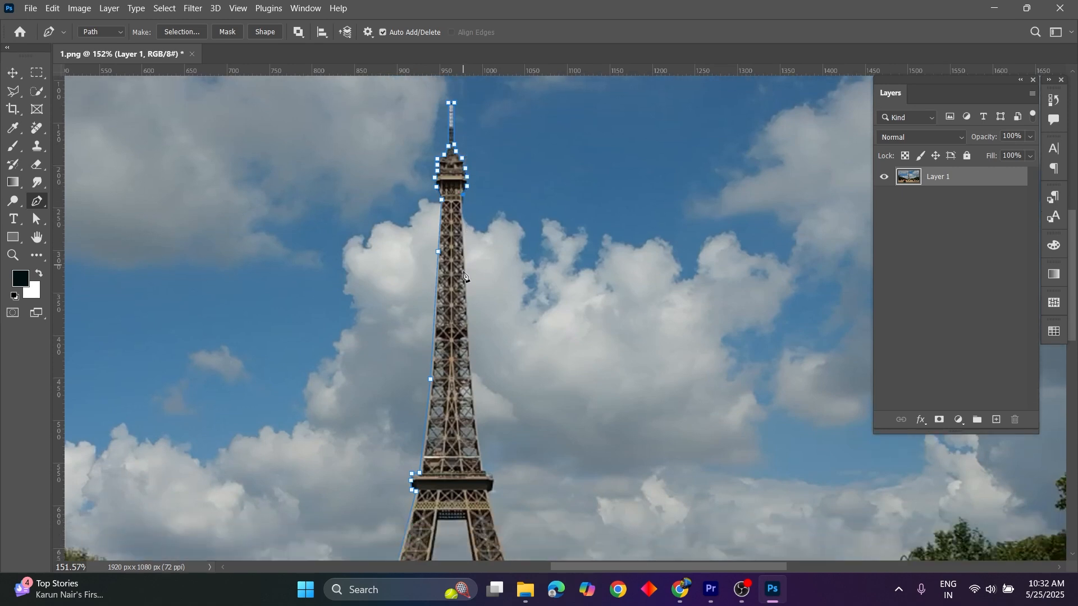
click(468, 335)
scroll(471, 337, down, 3)
click(475, 335)
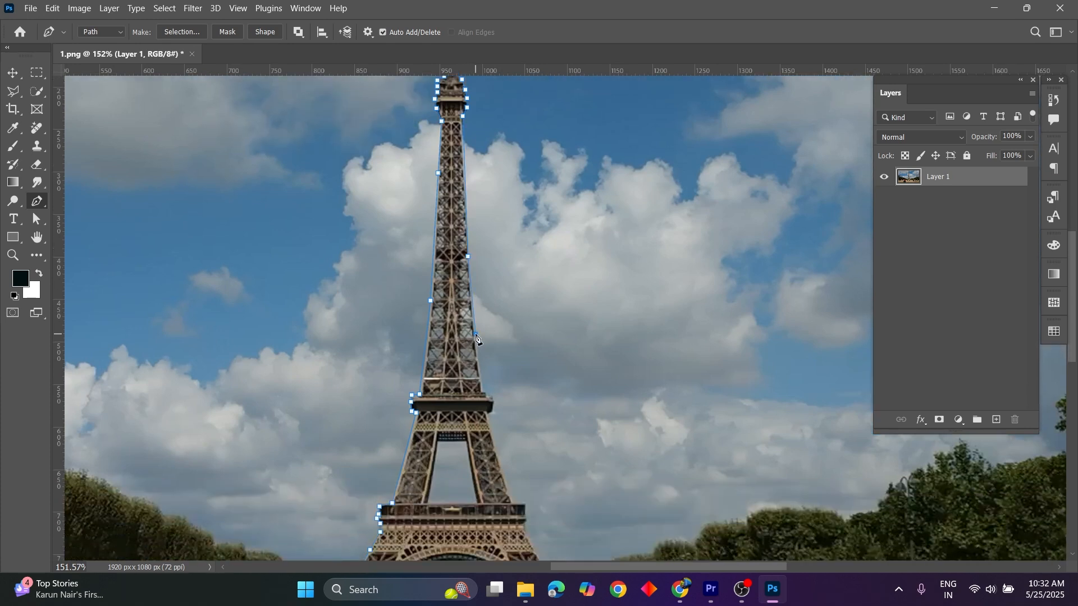
Step: Carry the path around the right end of the tower's second platform
scroll(476, 336, down, 2)
click(482, 346)
click(489, 352)
click(494, 357)
scroll(489, 365, down, 3)
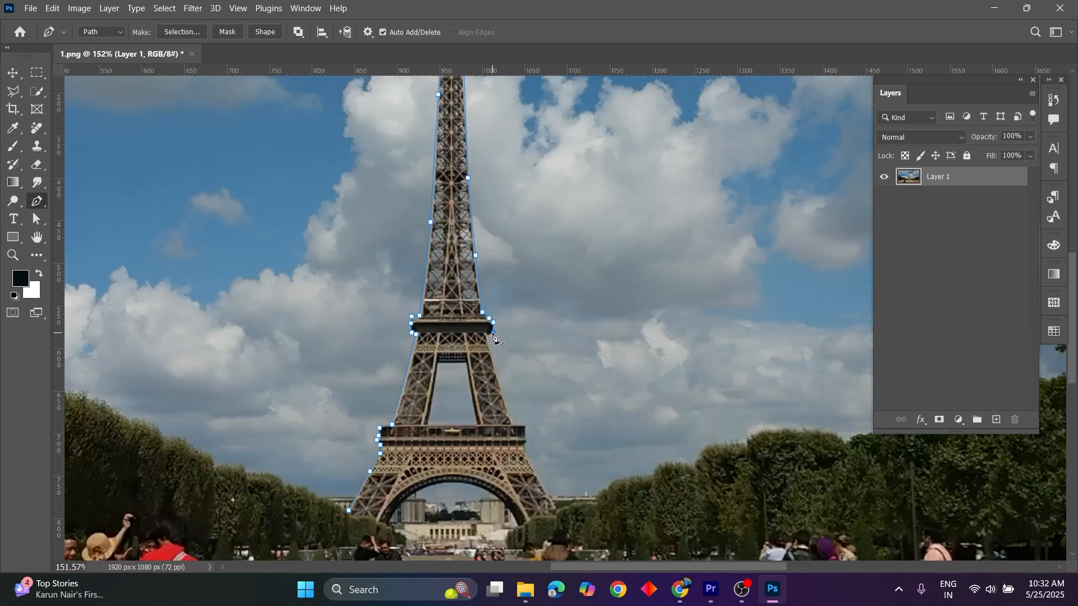
Step: Extend the path down the tower's right edge to the first platform and around that platform's right end
click(512, 389)
scroll(512, 389, down, 1)
click(523, 358)
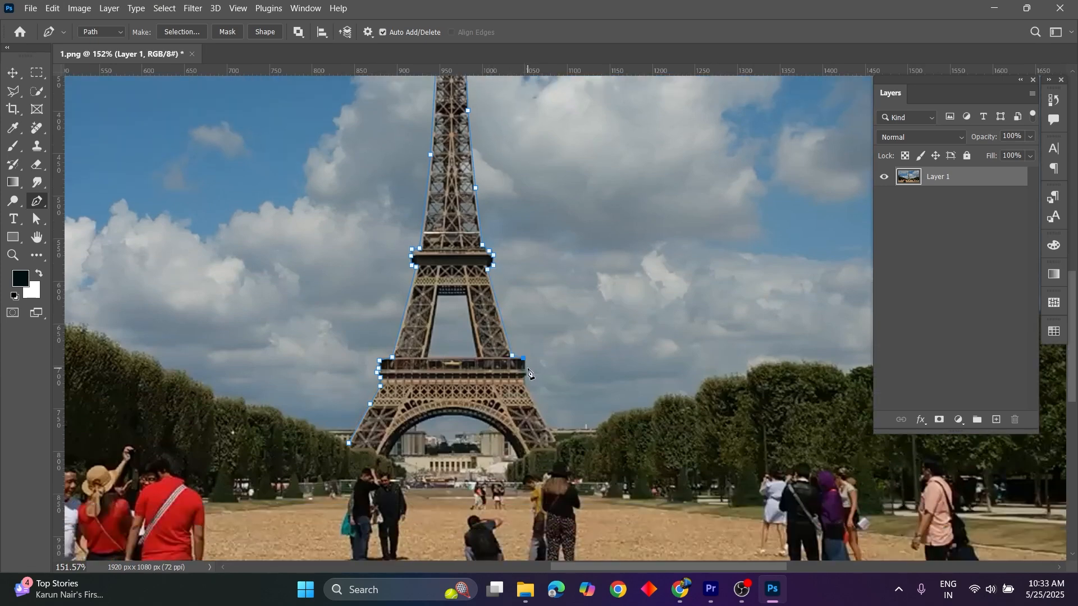
click(525, 371)
scroll(524, 371, down, 2)
click(525, 346)
click(524, 352)
scroll(525, 352, down, 1)
scroll(547, 385, down, 1)
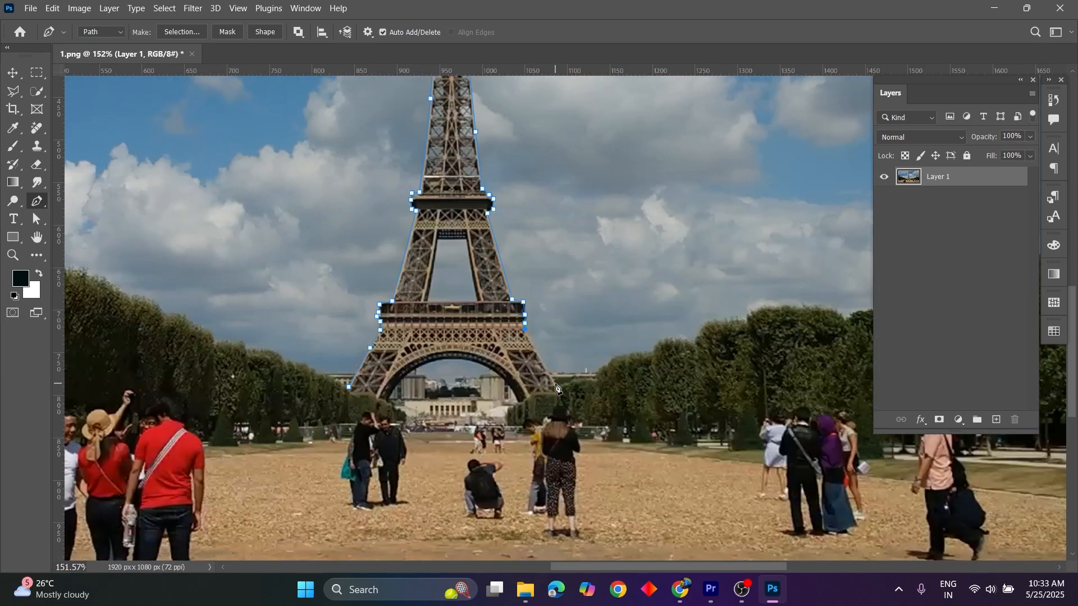
Step: Trace the tower's right foot, the curved underside of the arch and the left foot, closing the path at its starting point
click(555, 386)
click(556, 392)
click(533, 395)
click(519, 400)
click(517, 397)
drag(488, 369, 418, 368)
alt+click(488, 368)
click(424, 364)
mouse_move(387, 404)
mouse_down()
mouse_move(382, 423)
mouse_move(385, 404)
mouse_up()
click(349, 388)
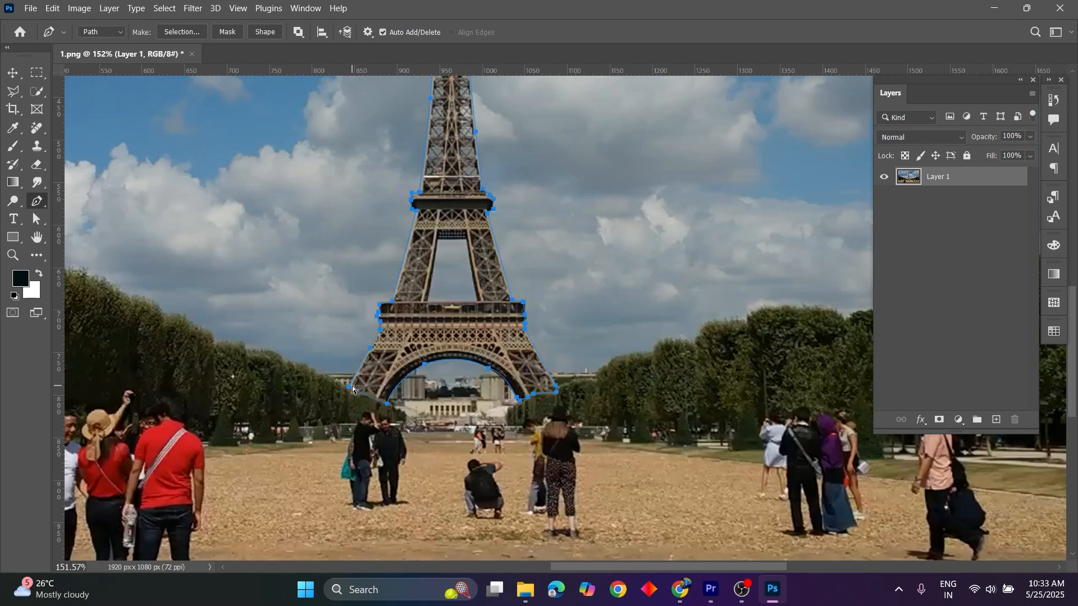
Step: Convert the closed tower path into a selection and copy the selected tower to a new layer
key(ctrl+Return)
key(ctrl+0)
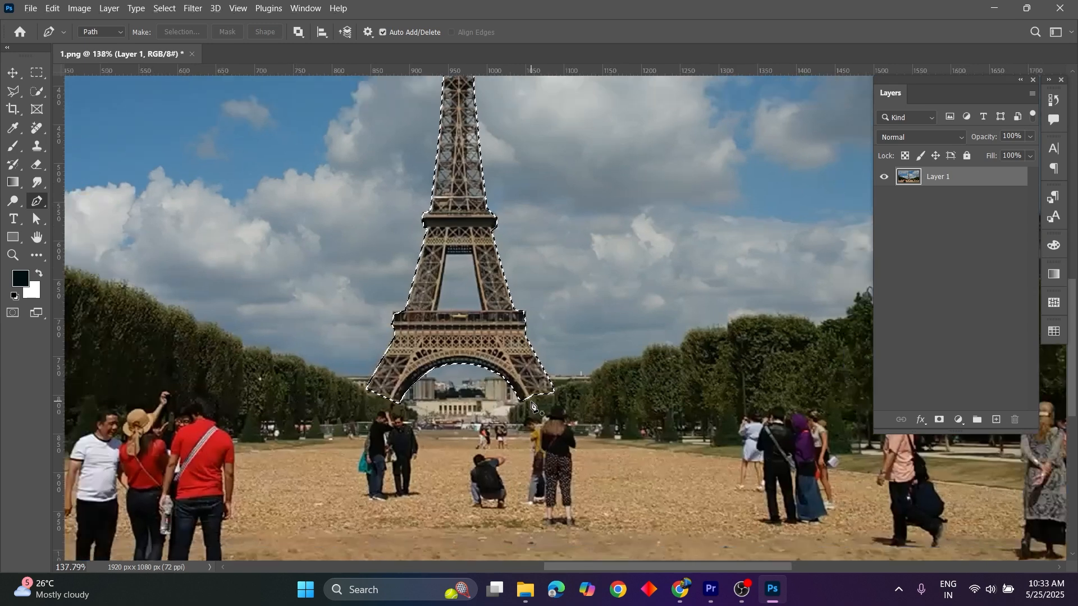
scroll(532, 406, down, 2)
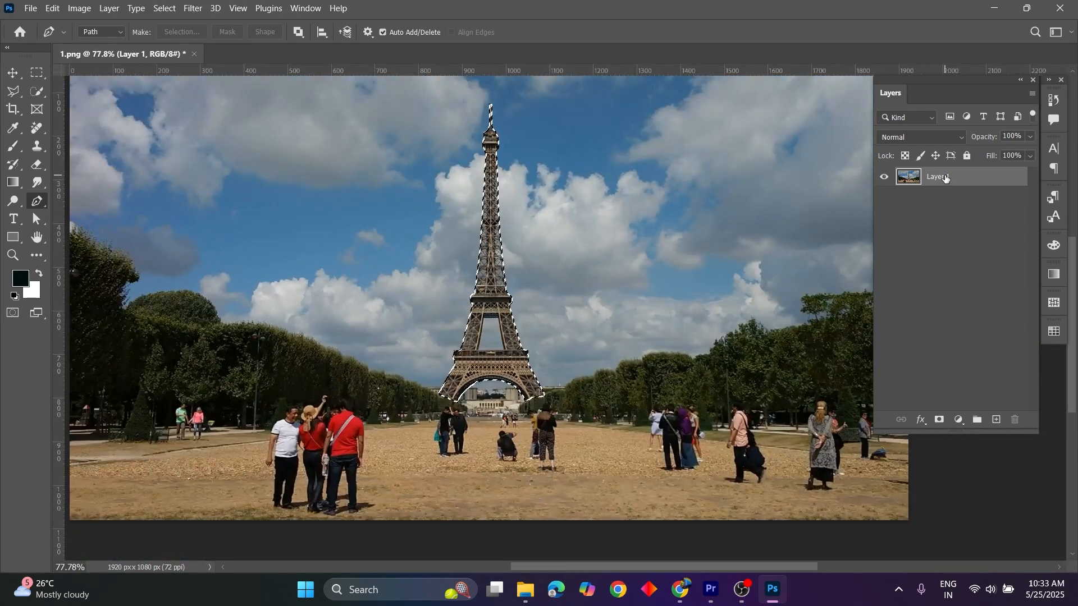
key(ctrl+j)
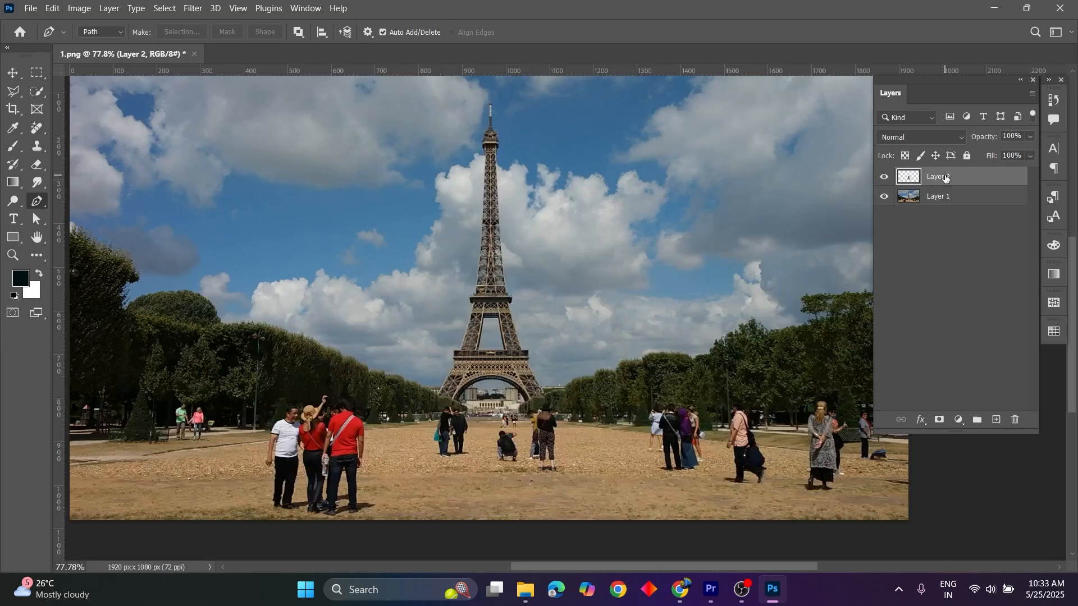
Step: Check the tower cutout by toggling the visibility of the original photo on Layer 1
click(885, 199)
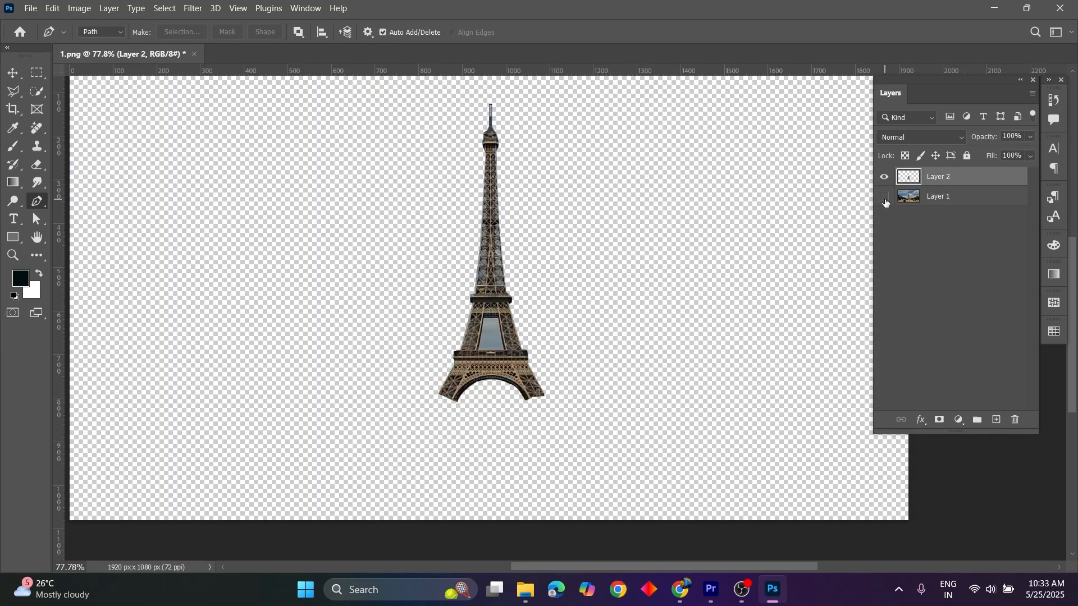
click(885, 201)
click(885, 200)
click(885, 200)
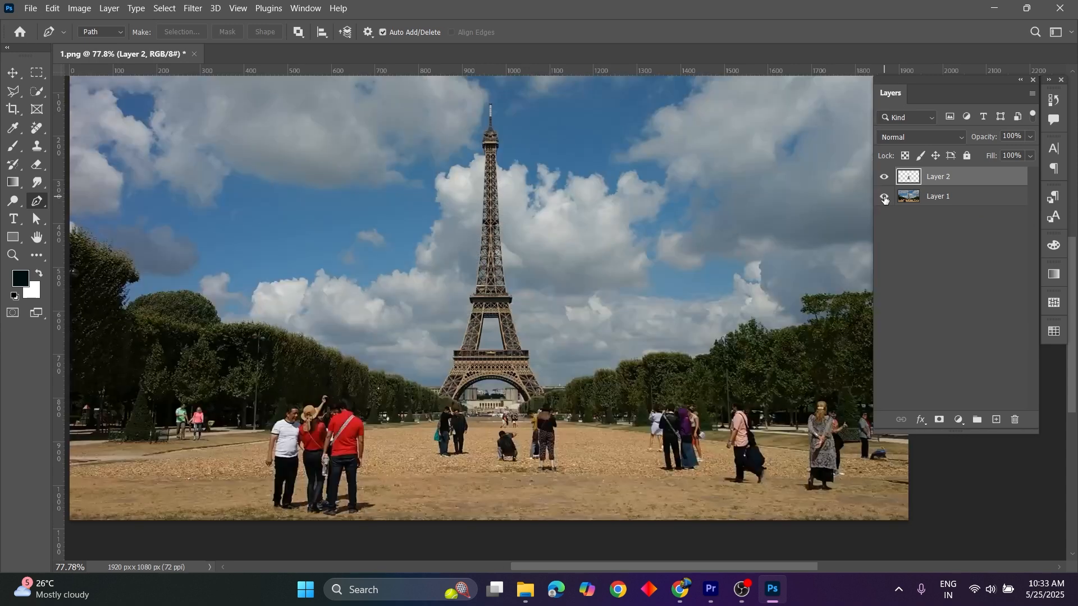
scroll(885, 241, up, 2)
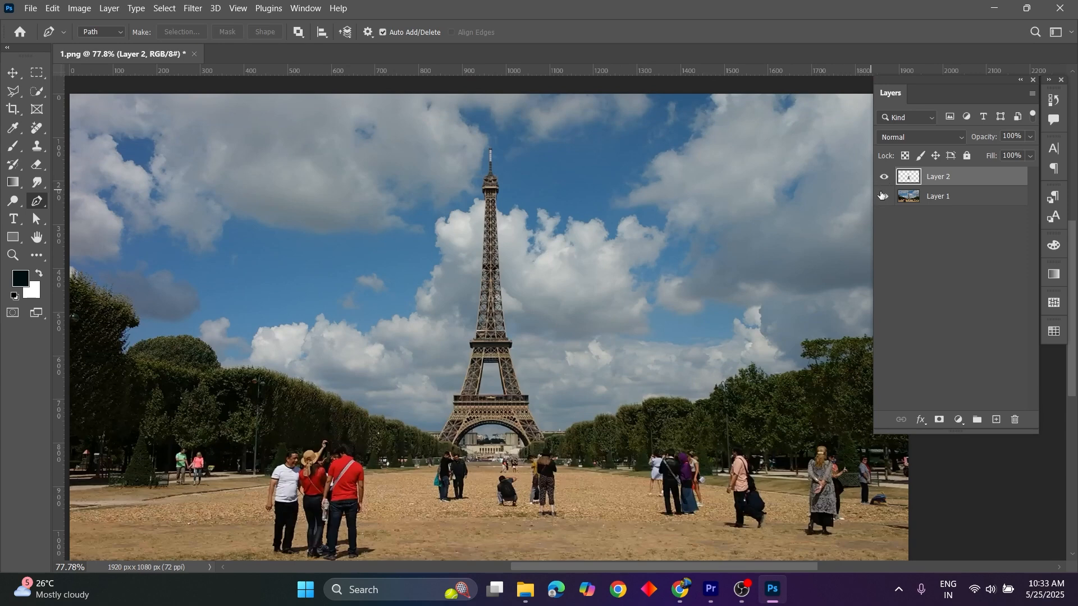
Step: Load Layer 2's tower outline as a selection, hide that layer, and expand the selection by 2 pixels with Layer 1 active
ctrl+click(901, 182)
click(884, 177)
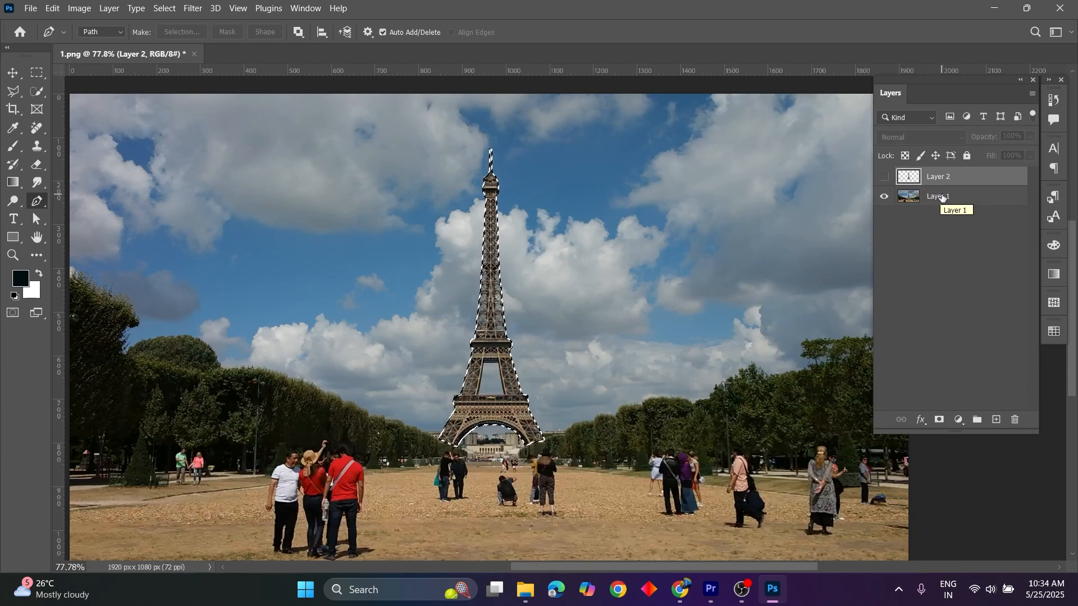
click(942, 197)
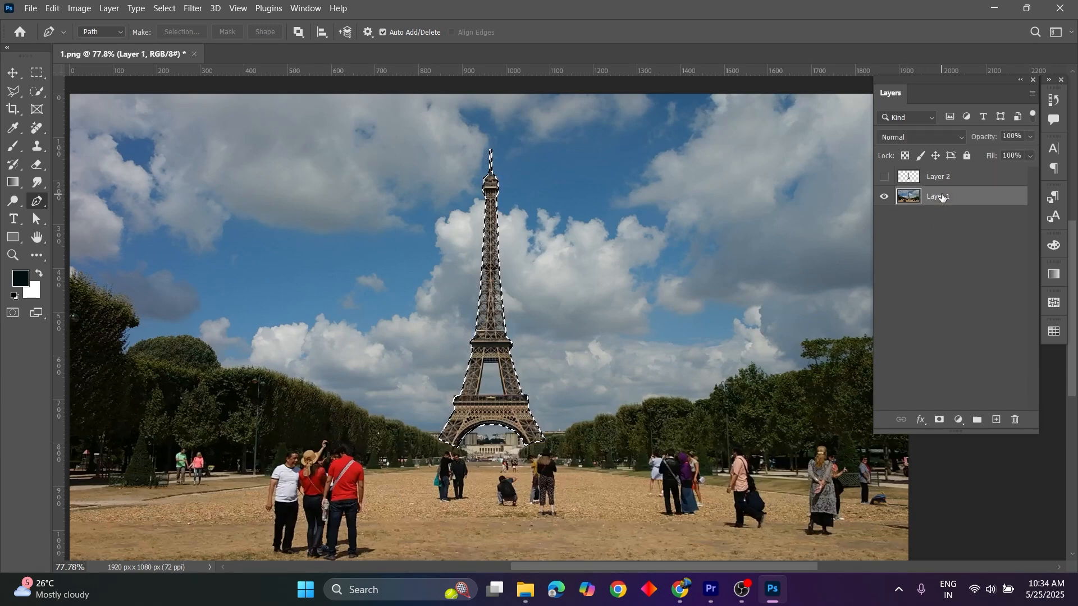
click(163, 7)
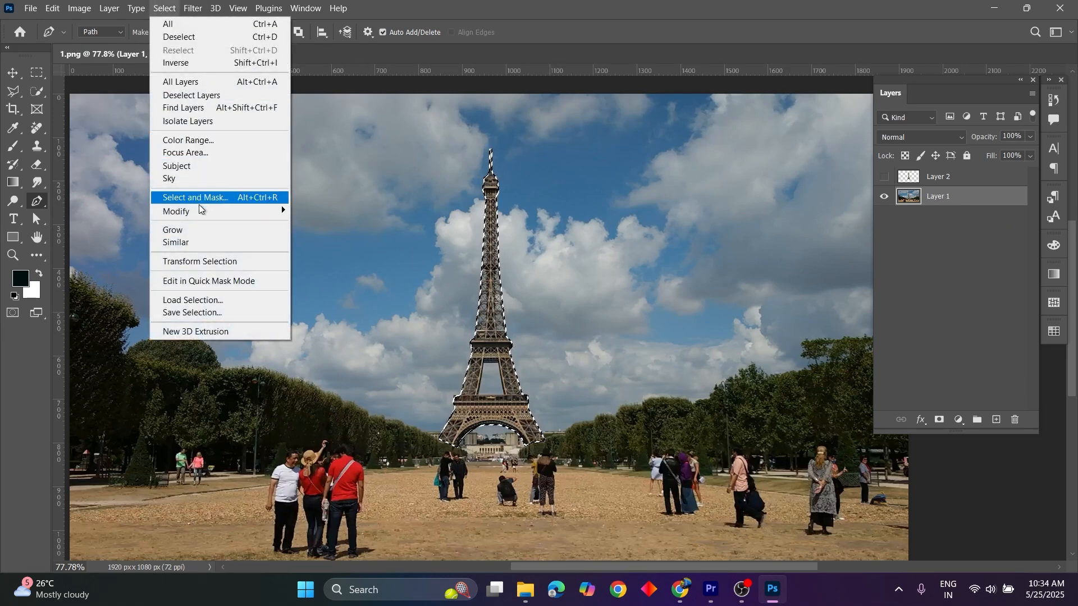
mouse_move(181, 216)
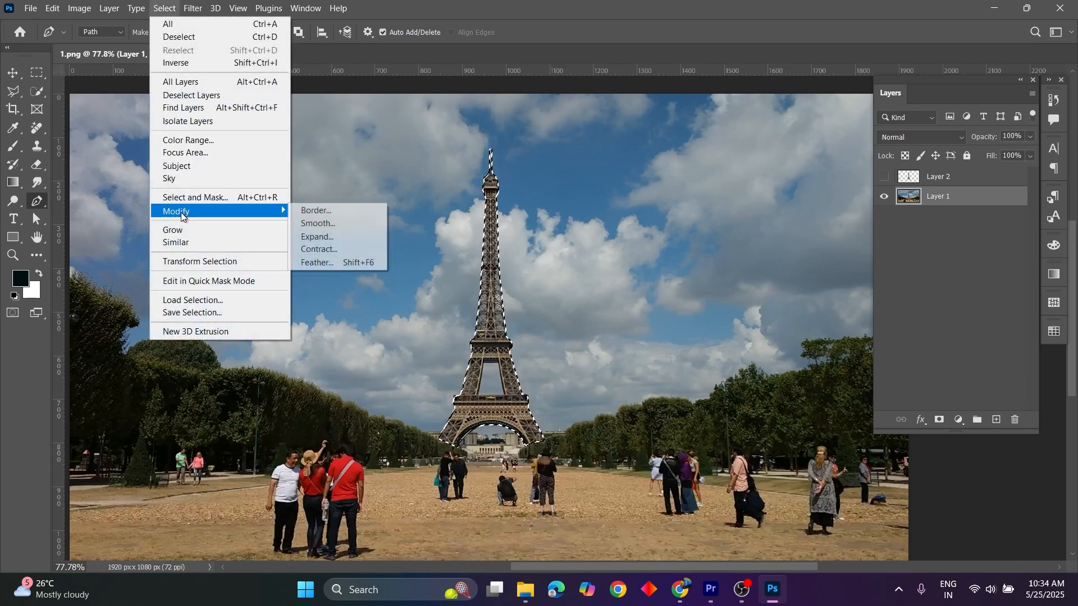
click(322, 238)
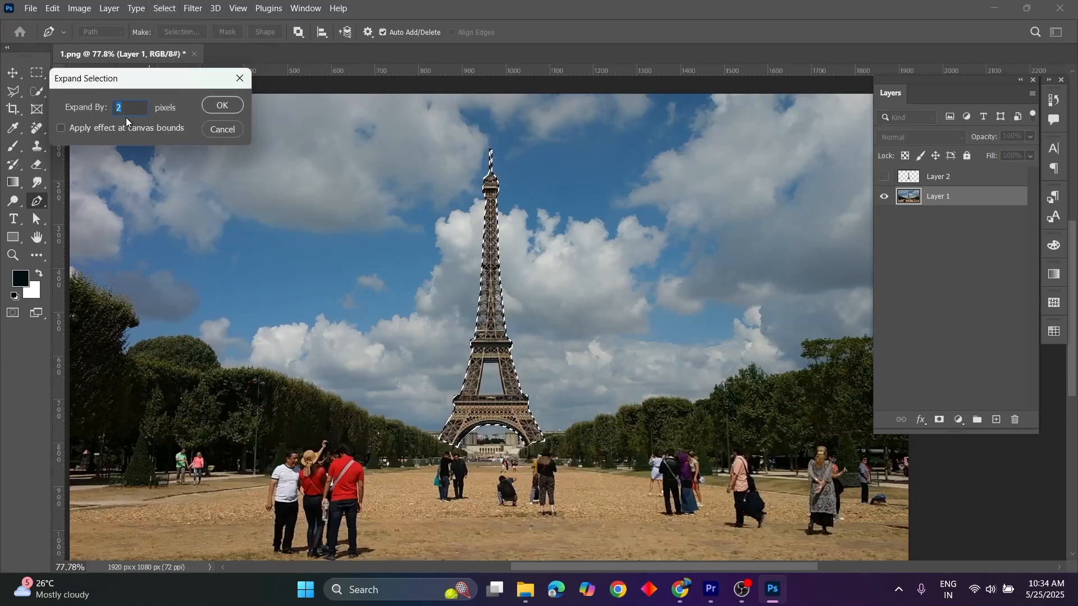
click(222, 106)
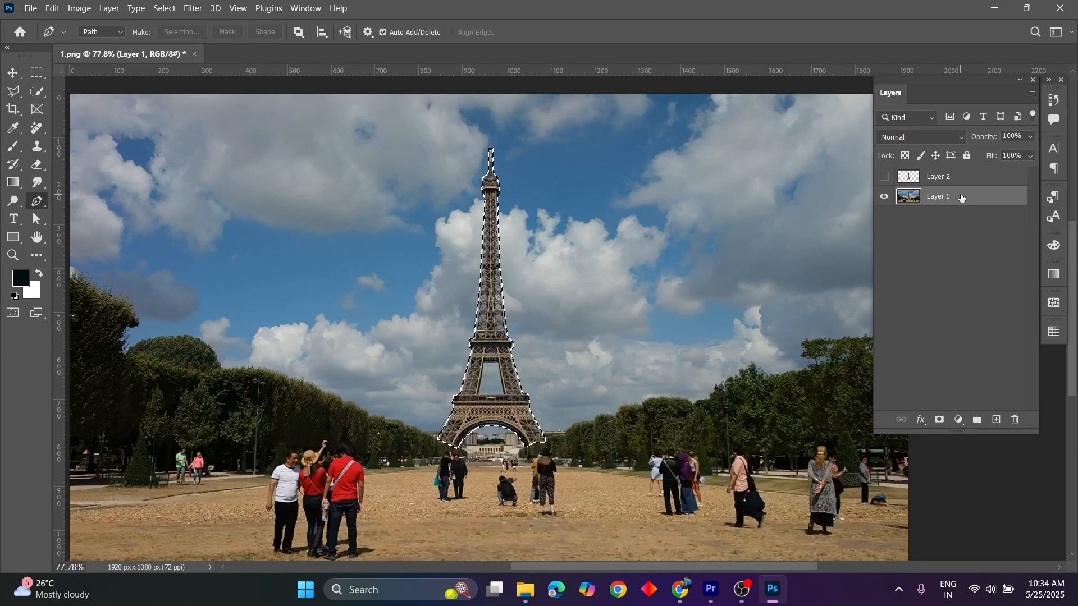
Step: Remove the tower from Layer 1 with a Content-Aware fill at 100% opacity and Normal mode, and deselect
key(shift+F5)
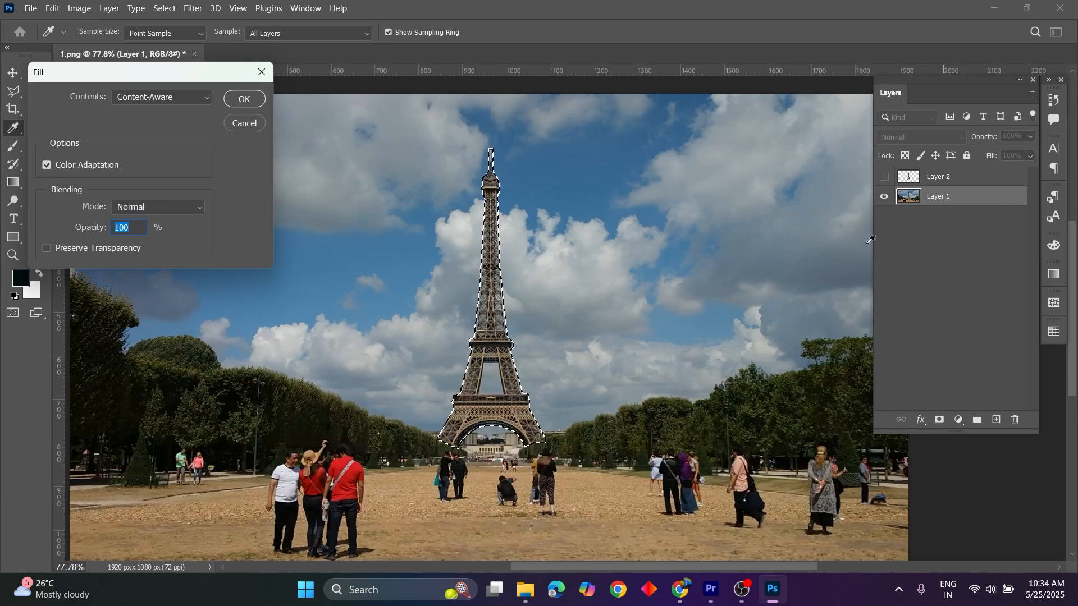
drag(121, 69, 210, 104)
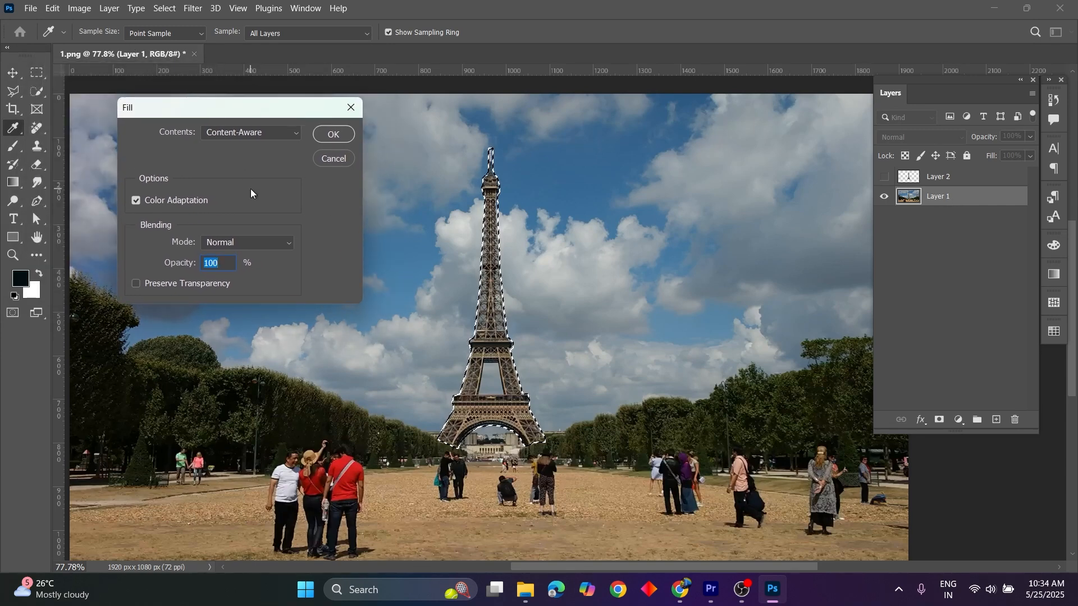
click(251, 133)
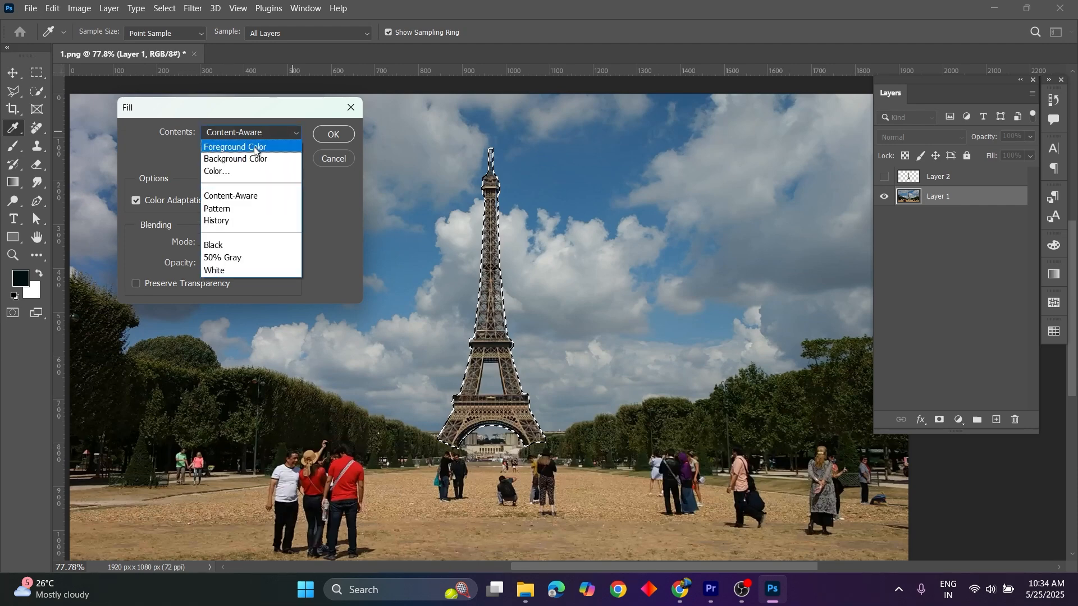
click(228, 197)
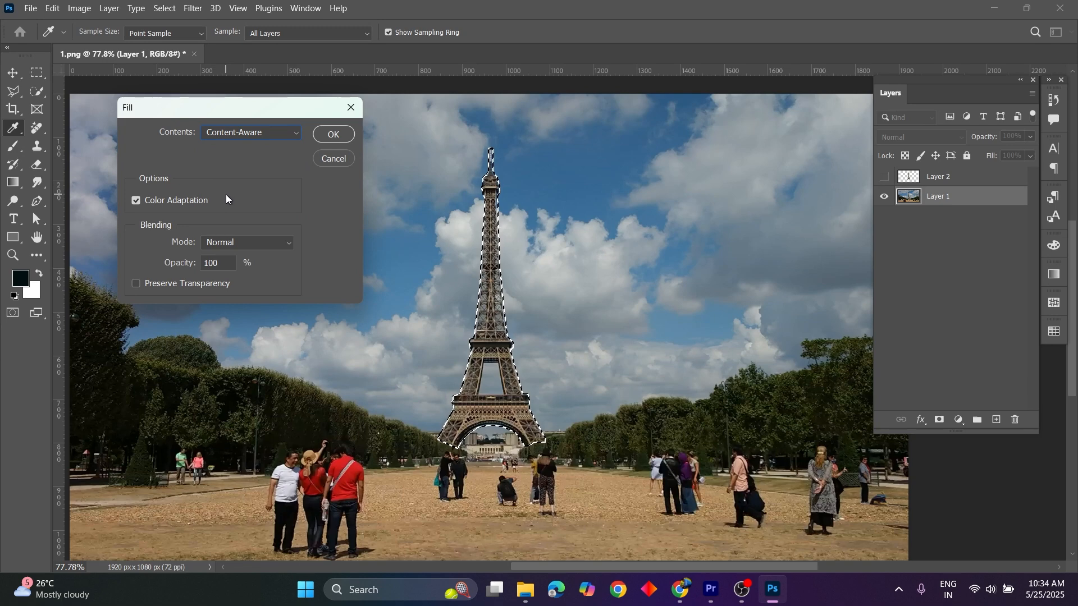
click(334, 137)
key(p)
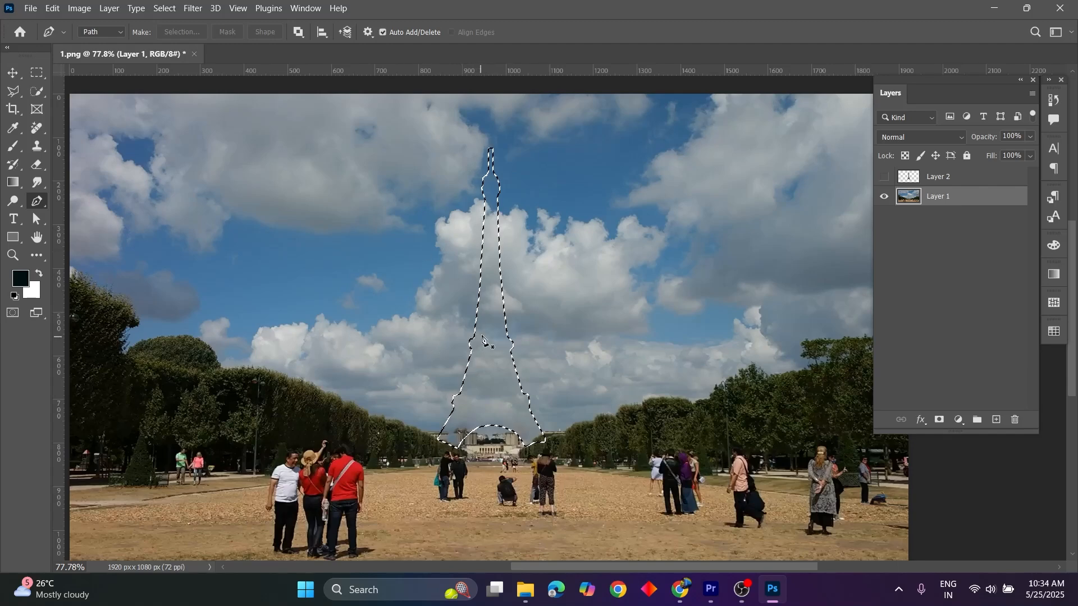
click(18, 75)
key(ctrl+d)
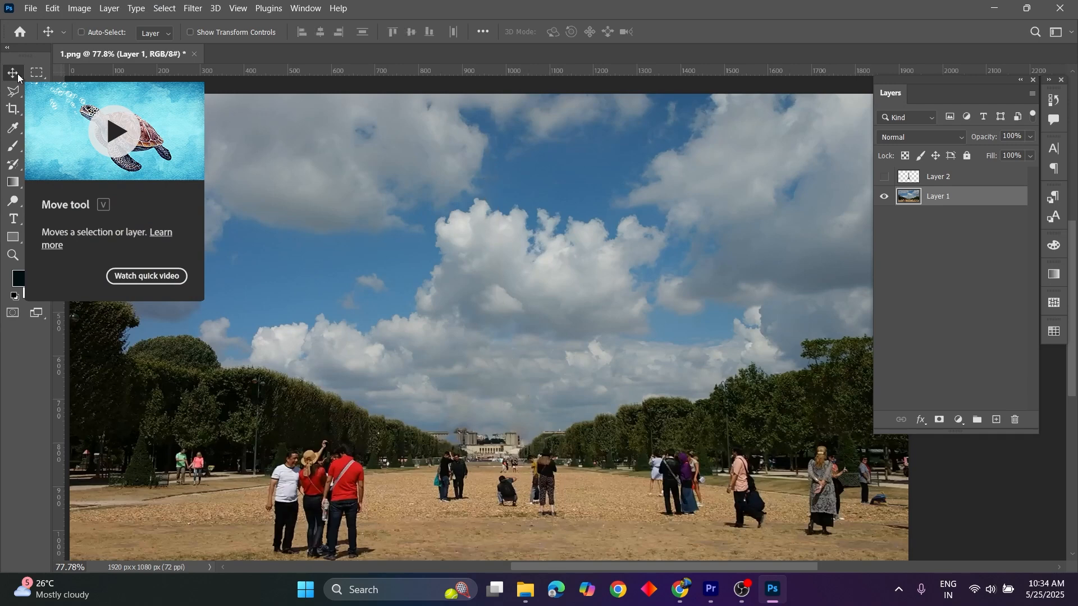
Step: Show the tower cutout on Layer 2 and hide the background on Layer 1
scroll(539, 316, down, 2)
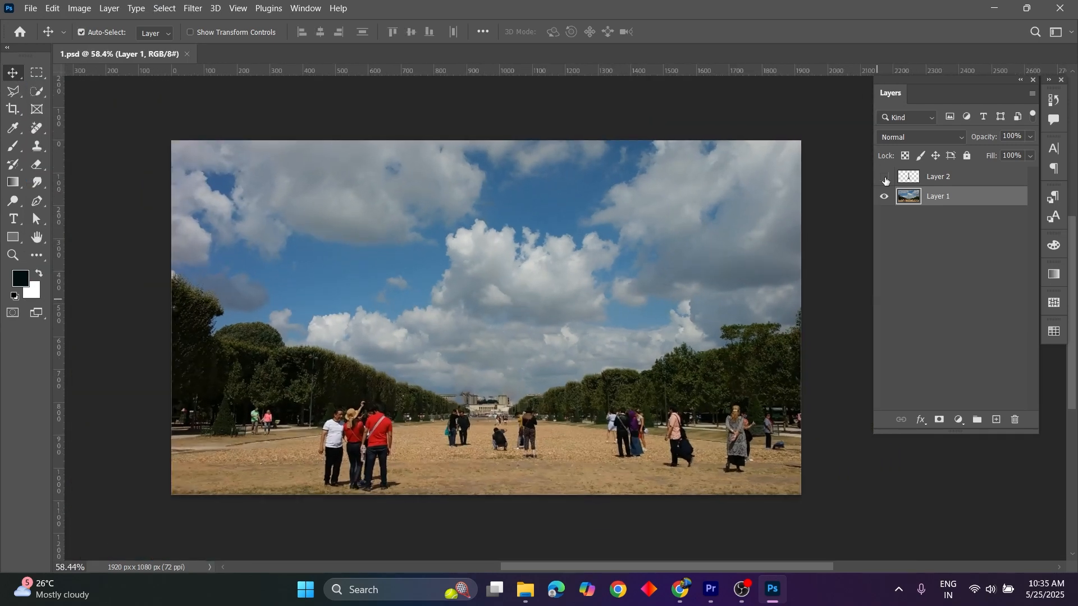
click(884, 178)
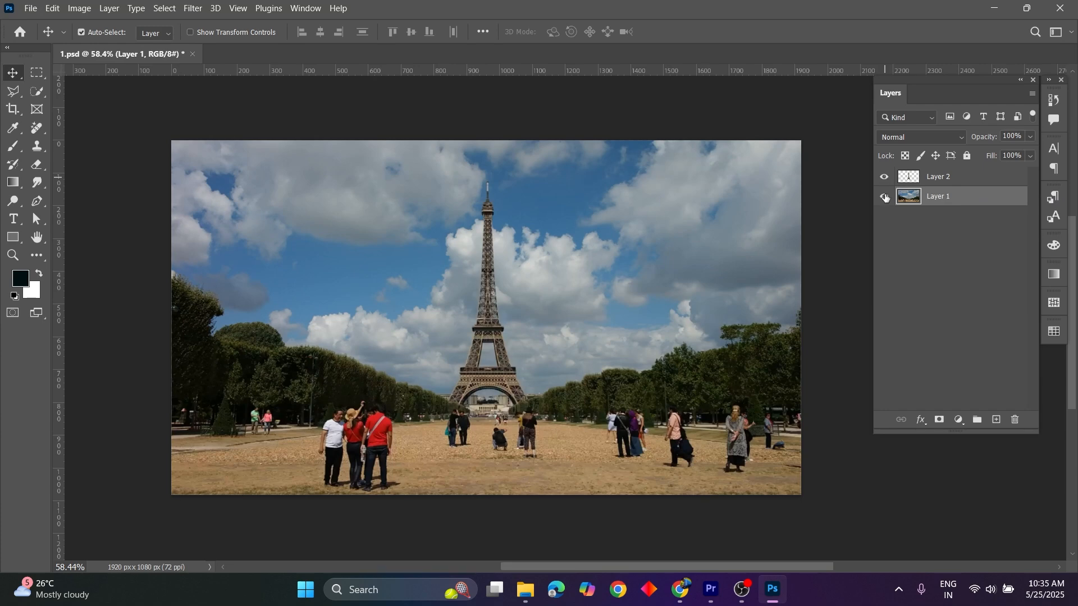
click(885, 197)
scroll(678, 337, up, 5)
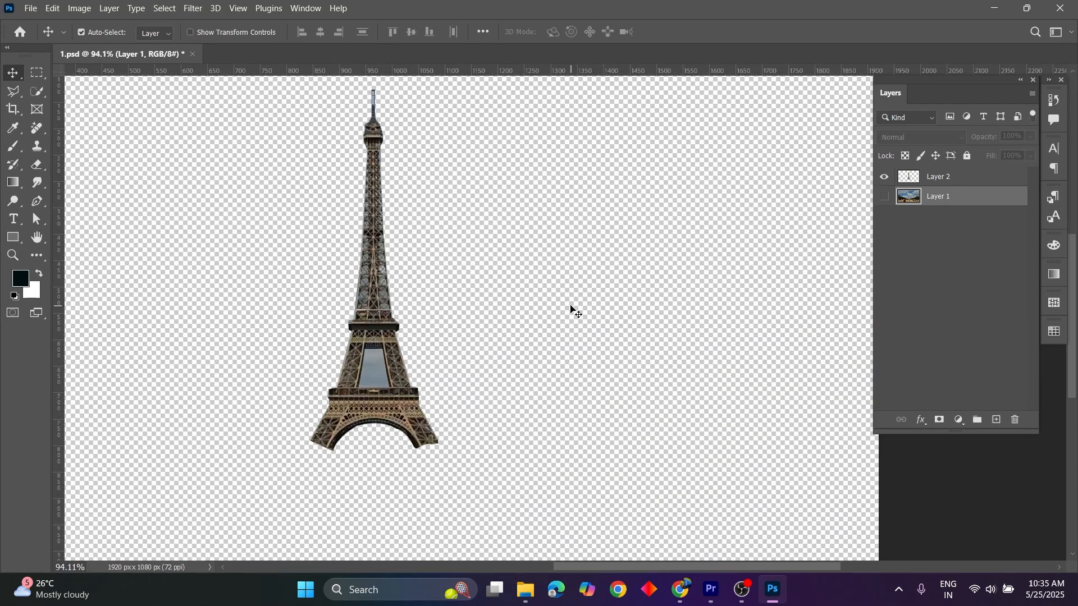
drag(572, 307, 672, 326)
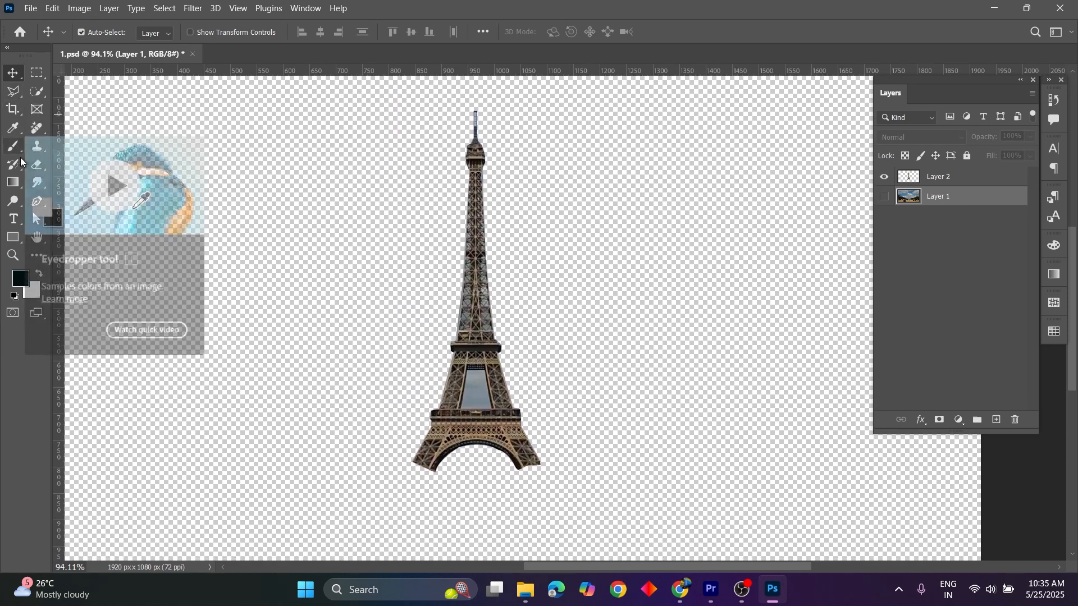
Step: Start a Pen tool path from the tower's left foot up the outer edge and across the top of the first platform
key(p)
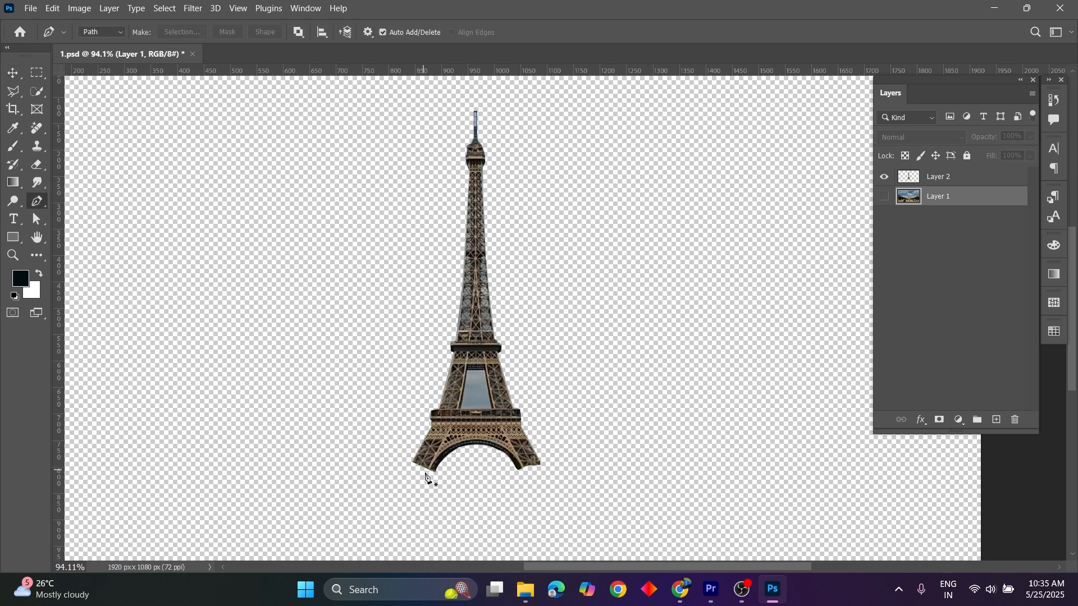
click(413, 462)
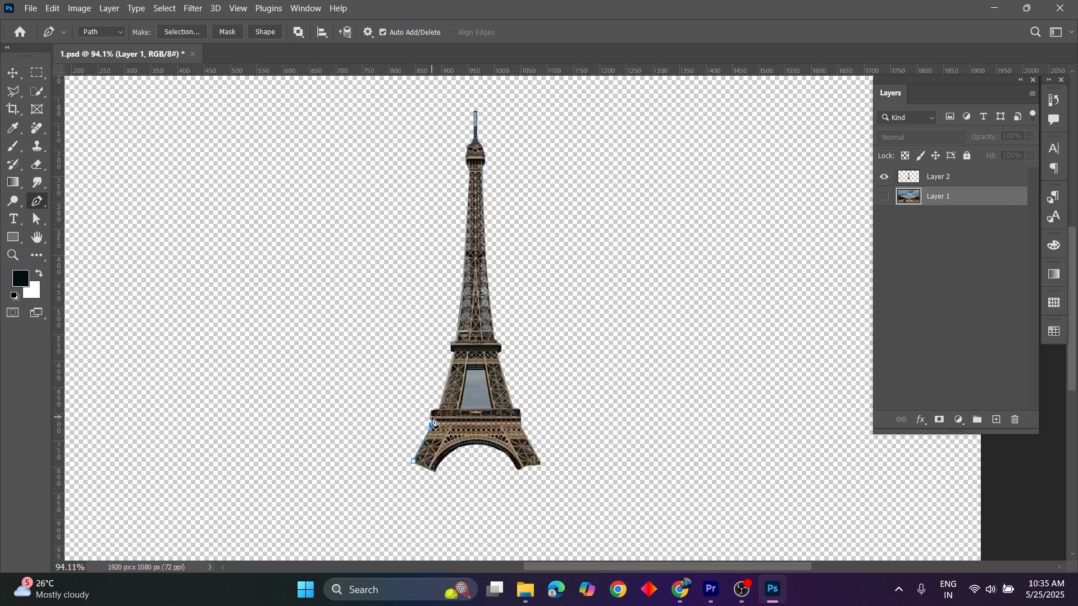
click(431, 411)
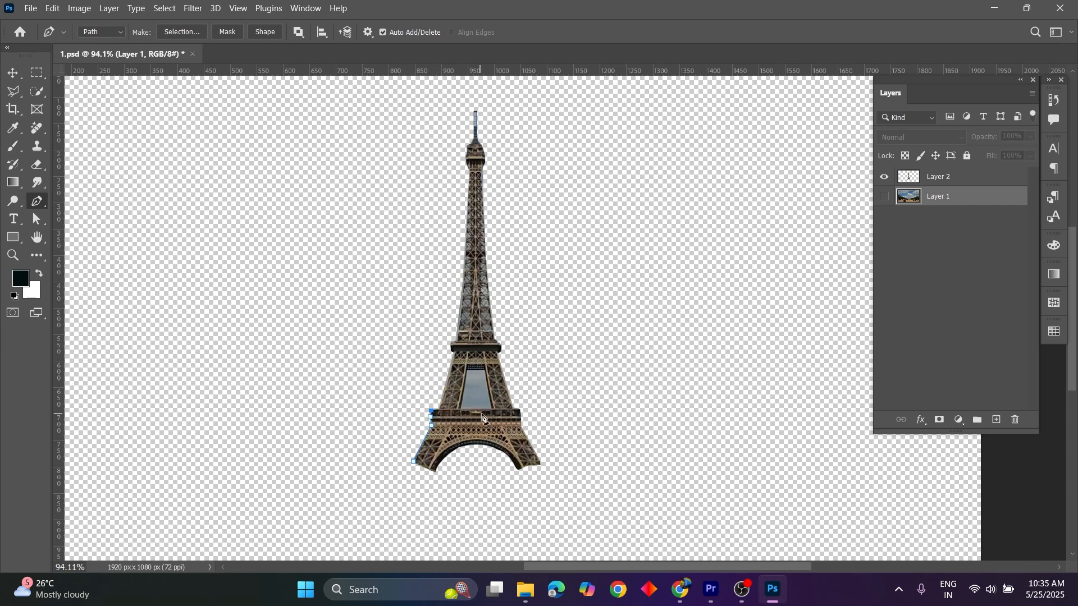
click(518, 409)
click(521, 418)
Step: Close the path down the right leg and along the arch, and turn it into a selection with Layer 2 active
click(540, 462)
click(520, 470)
drag(435, 473, 395, 538)
alt+click(435, 473)
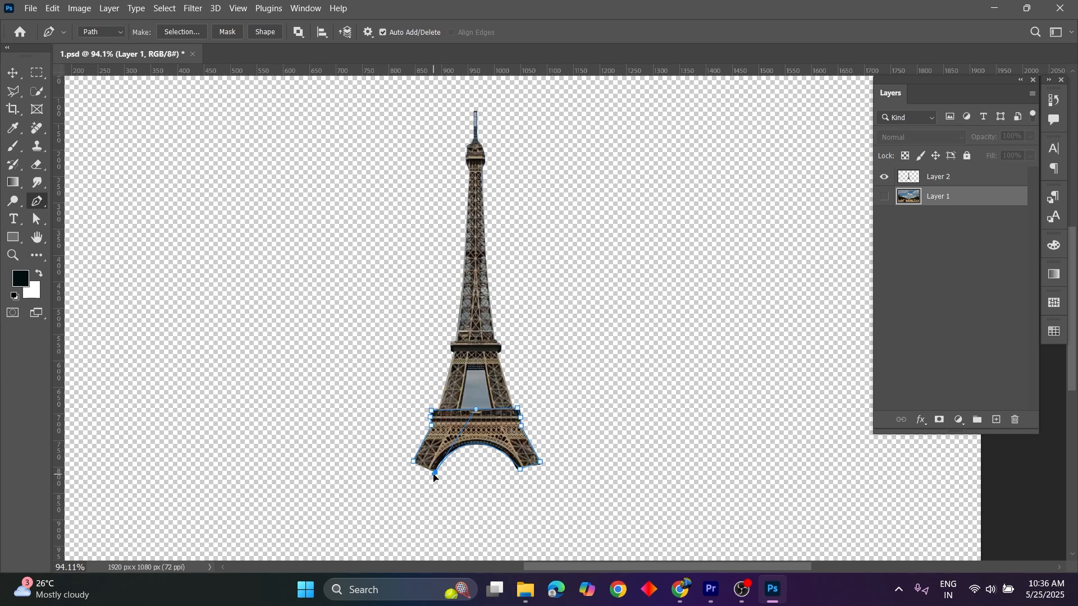
click(414, 464)
key(ctrl+Return)
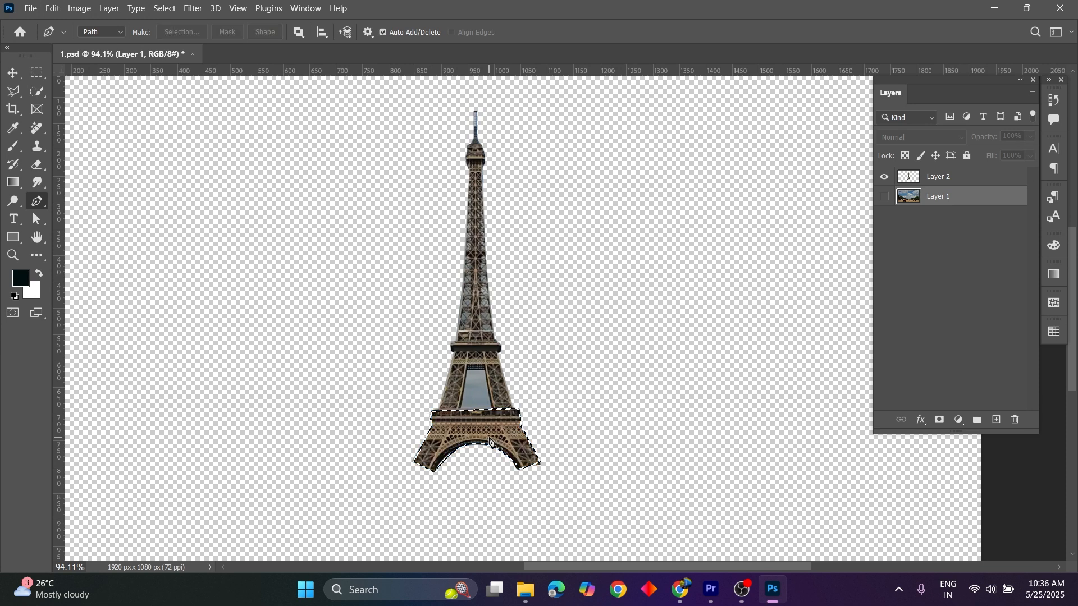
click(959, 179)
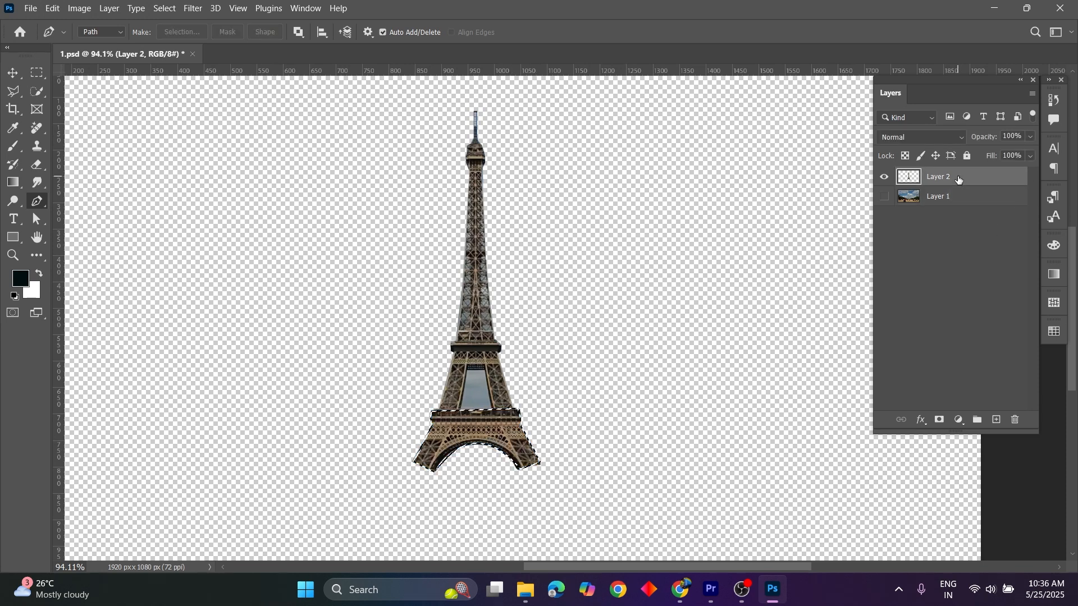
Step: Copy the selected tower base to its own layer and hide the copy, keeping Layer 2 visible and active
key(ctrl+j)
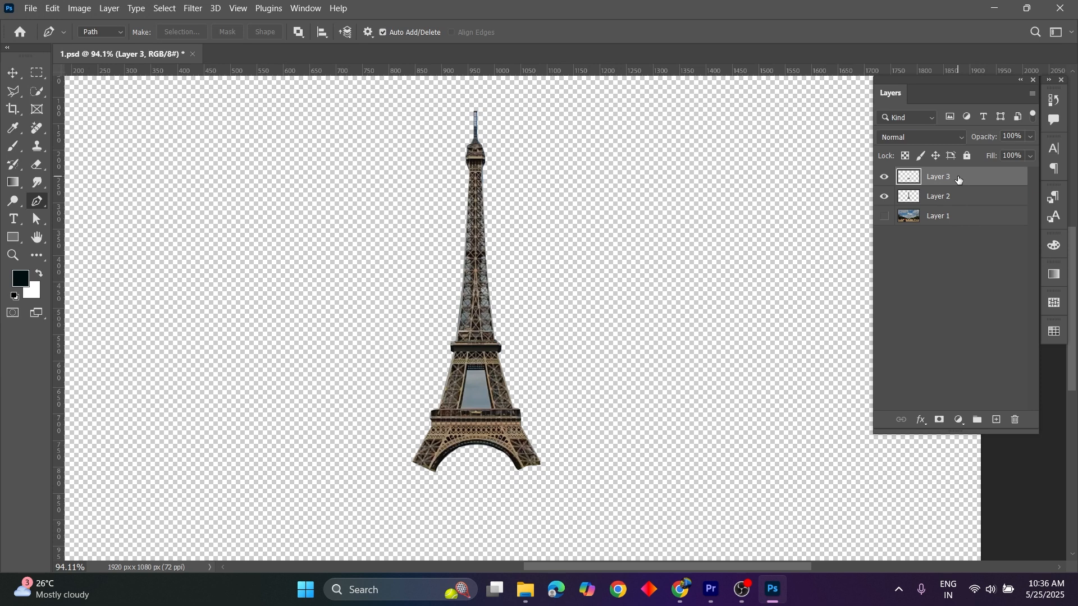
click(884, 197)
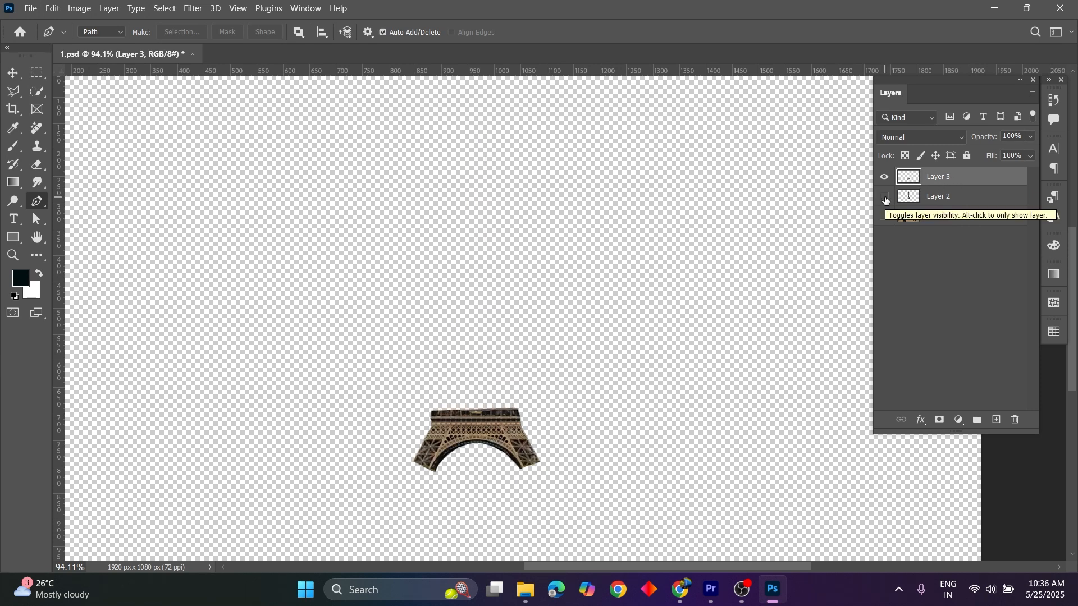
click(885, 198)
click(886, 198)
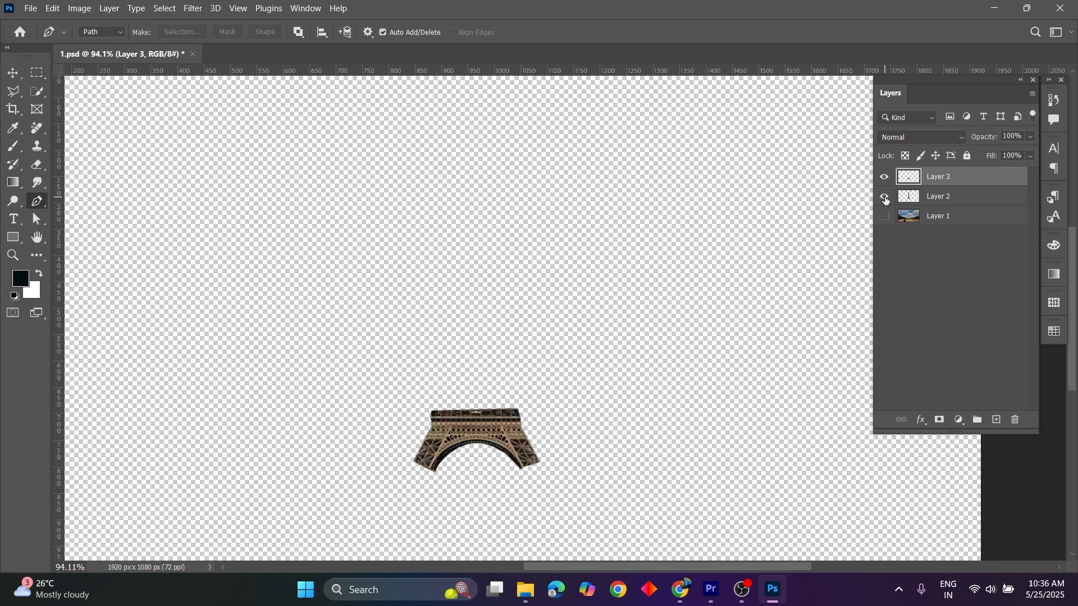
click(886, 199)
click(886, 179)
click(948, 197)
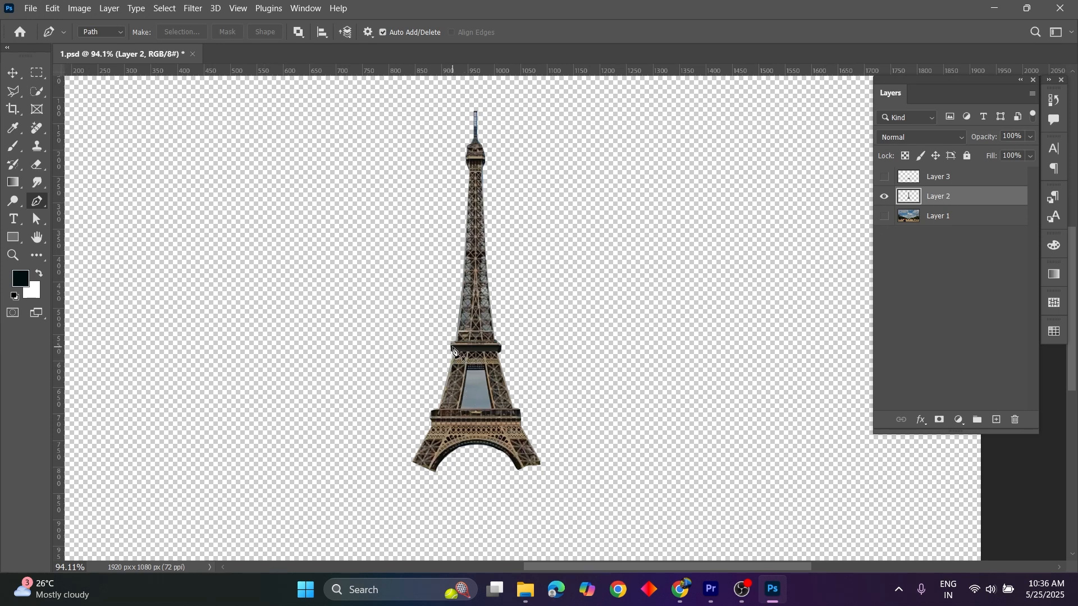
Step: Trace the tower's middle section from the first platform to the second with the Pen tool, excluding the central opening, and turn it into a selection
click(440, 408)
click(453, 350)
click(452, 342)
click(496, 340)
click(500, 345)
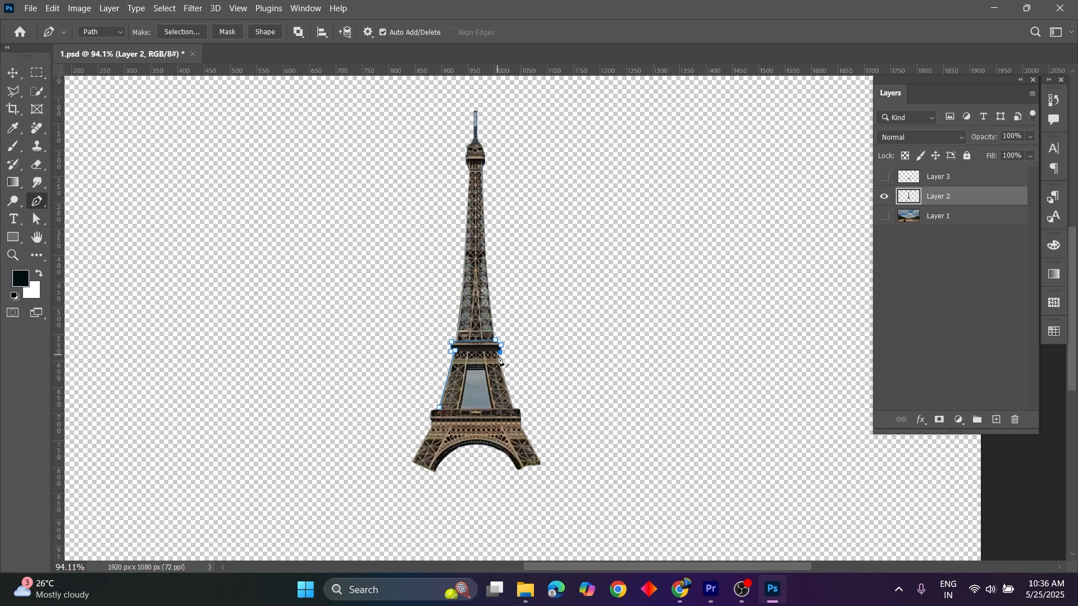
click(513, 409)
click(492, 408)
click(485, 369)
click(467, 370)
click(459, 408)
click(440, 408)
key(ctrl+Return)
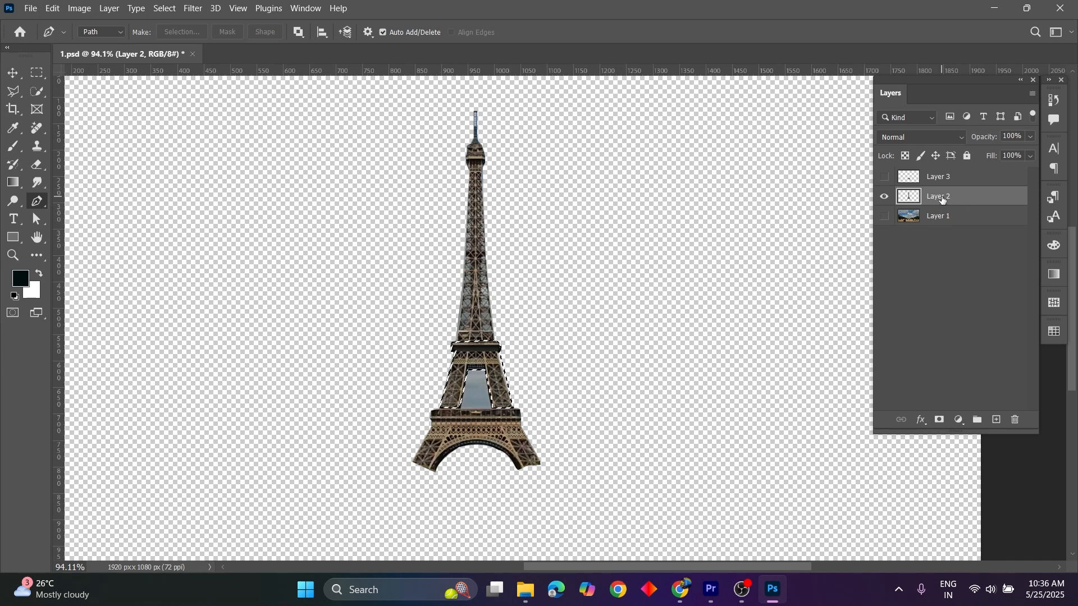
Step: Copy the selected middle section to a new layer and hide the copy, with Layer 2 shown and active
key(ctrl+j)
click(884, 217)
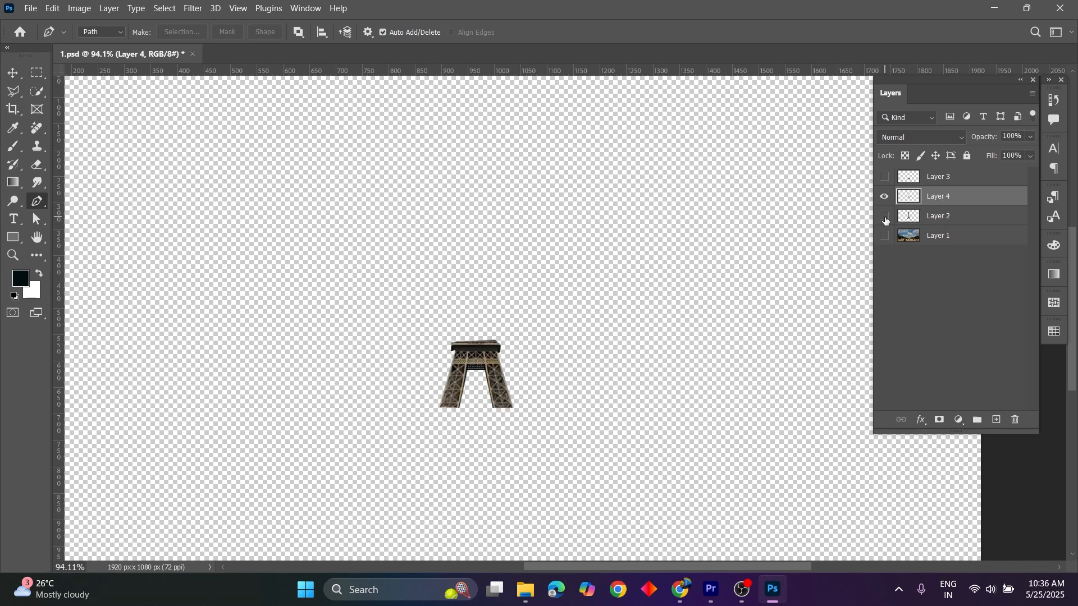
click(885, 218)
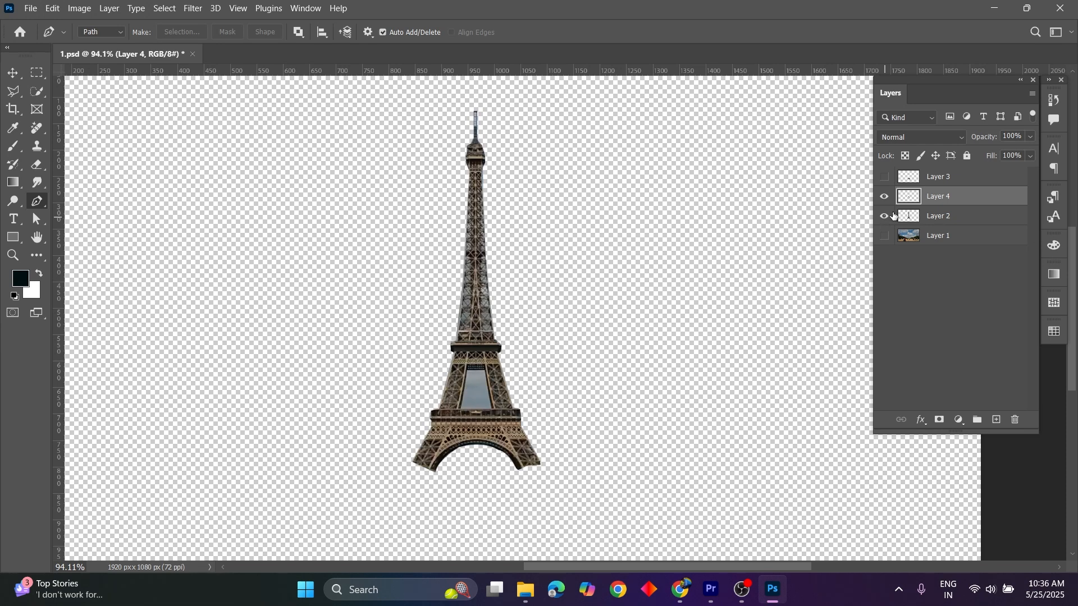
click(947, 221)
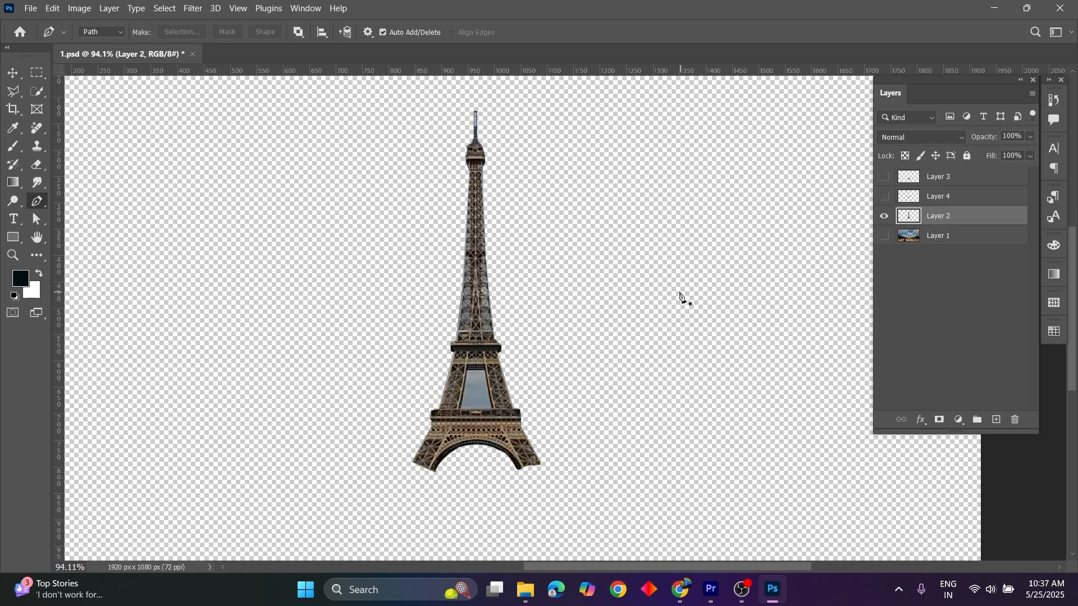
Step: Trace the lower part of the shaft above the second platform with the Pen tool and turn the path into a selection
click(454, 341)
click(465, 247)
click(484, 245)
click(493, 340)
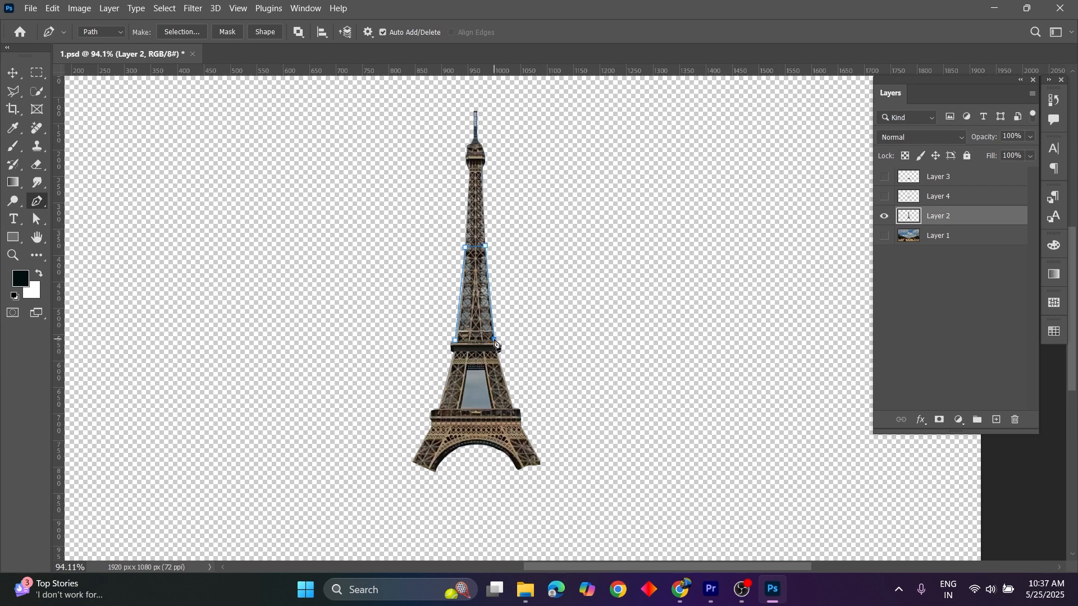
click(459, 338)
key(ctrl+Return)
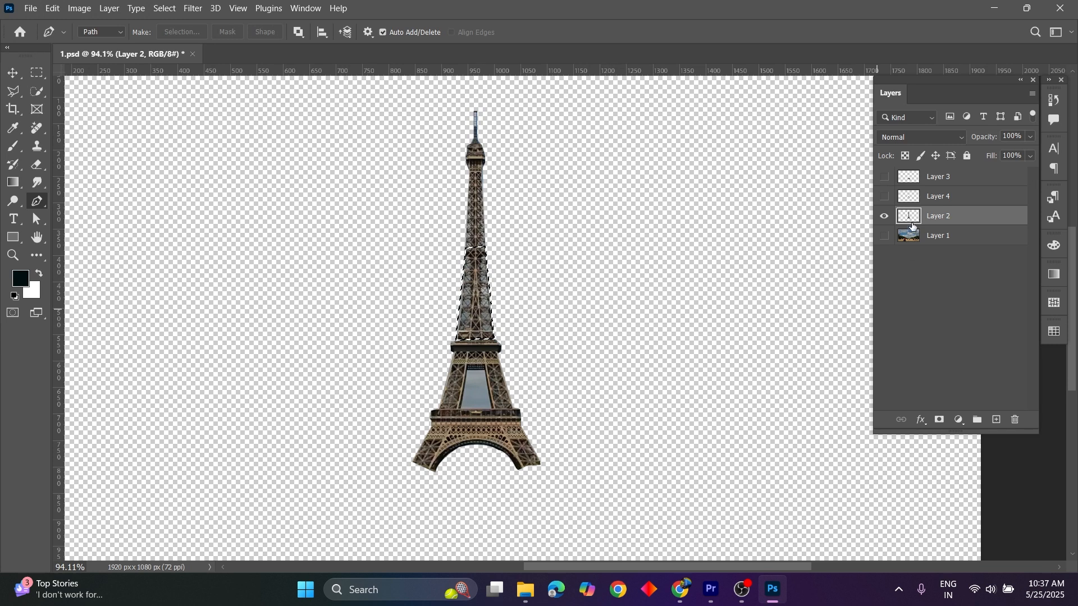
Step: Copy the selected lower shaft from Layer 2 to its own layer, hide the copy, and show Layer 2
key(ctrl+j)
click(885, 237)
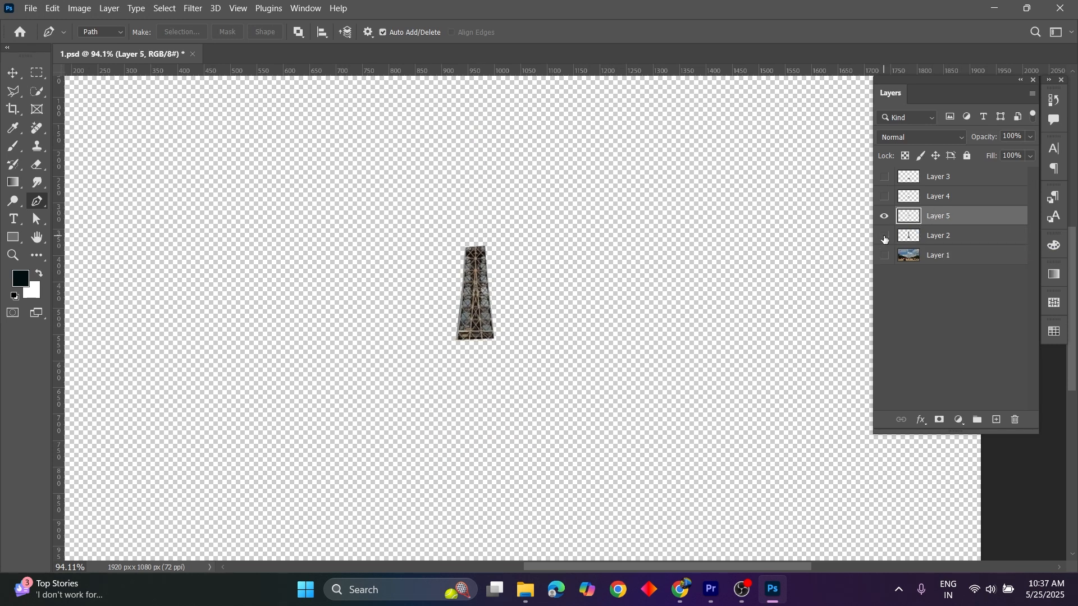
click(884, 236)
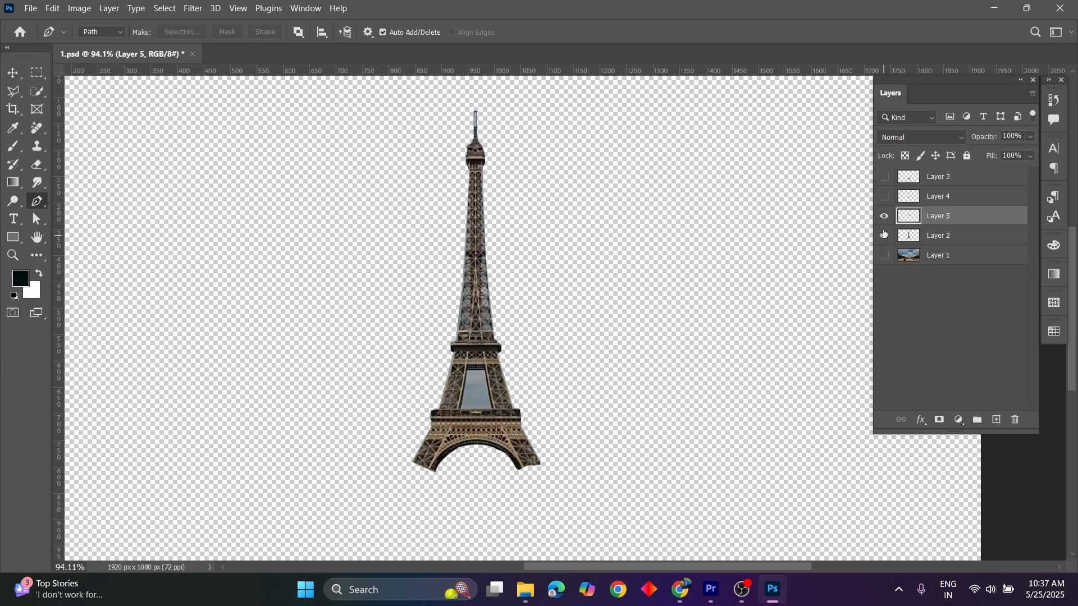
click(885, 235)
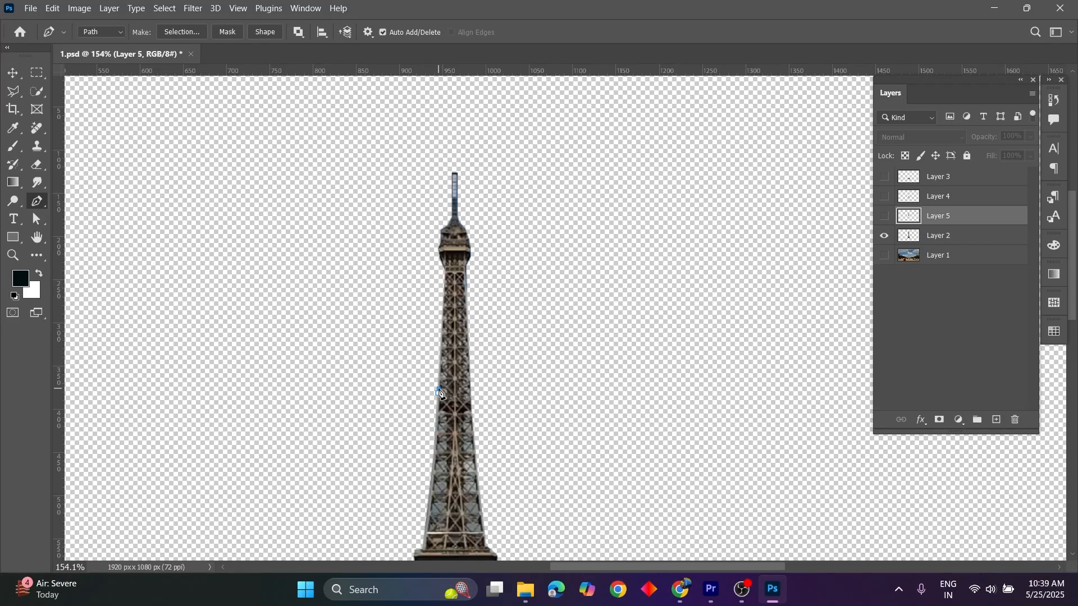
Step: Trace the upper shaft, observation head and antenna down to the previous cut line with the Pen tool, and turn the path into a selection
click(442, 261)
click(439, 243)
click(442, 231)
click(445, 223)
click(452, 173)
click(457, 173)
click(459, 219)
click(466, 236)
click(472, 247)
click(468, 268)
click(471, 392)
click(438, 391)
key(ctrl+Return)
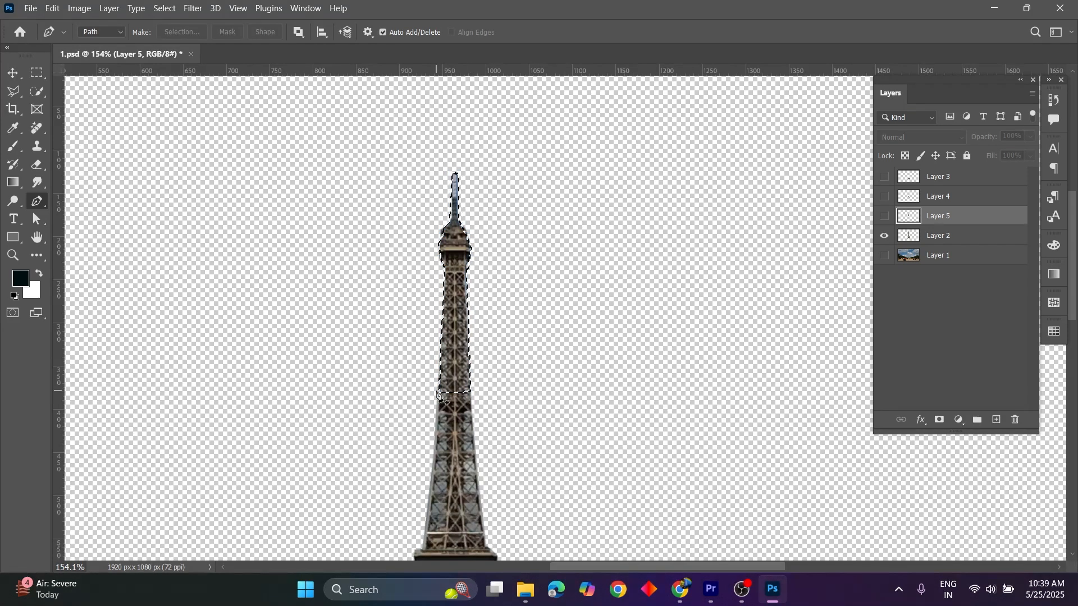
Step: Copy the selected tower top from Layer 2 to a new layer and check the copy with Layer 2 temporarily hidden
click(977, 237)
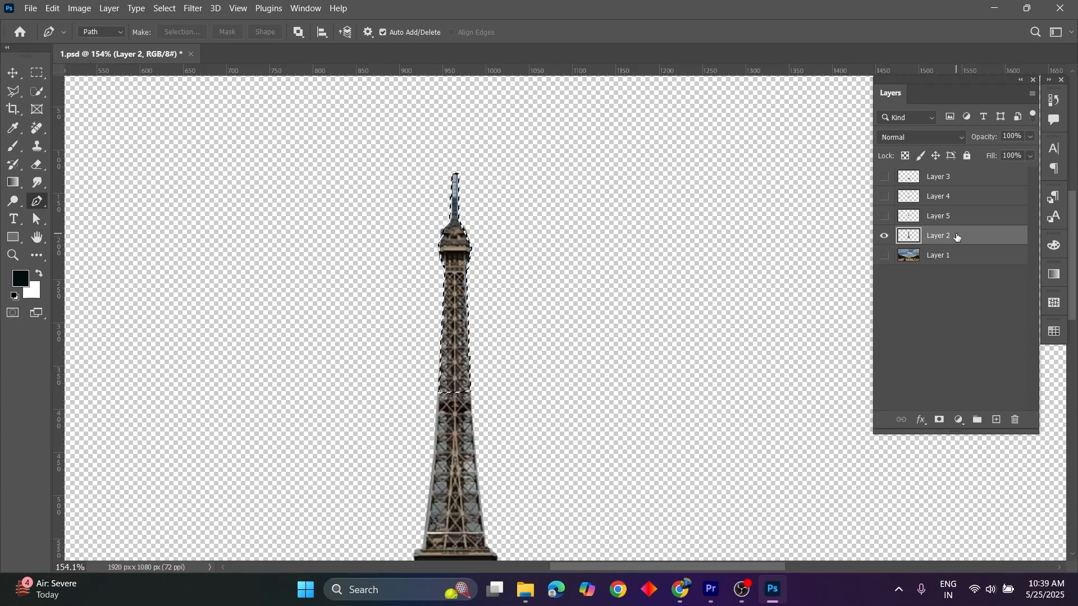
key(ctrl+j)
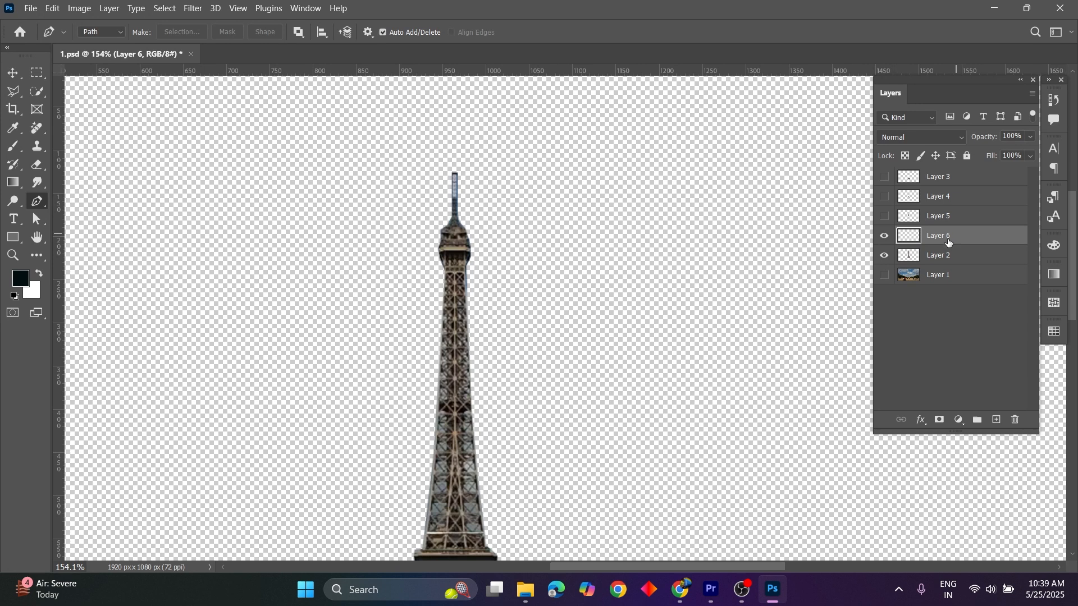
click(885, 257)
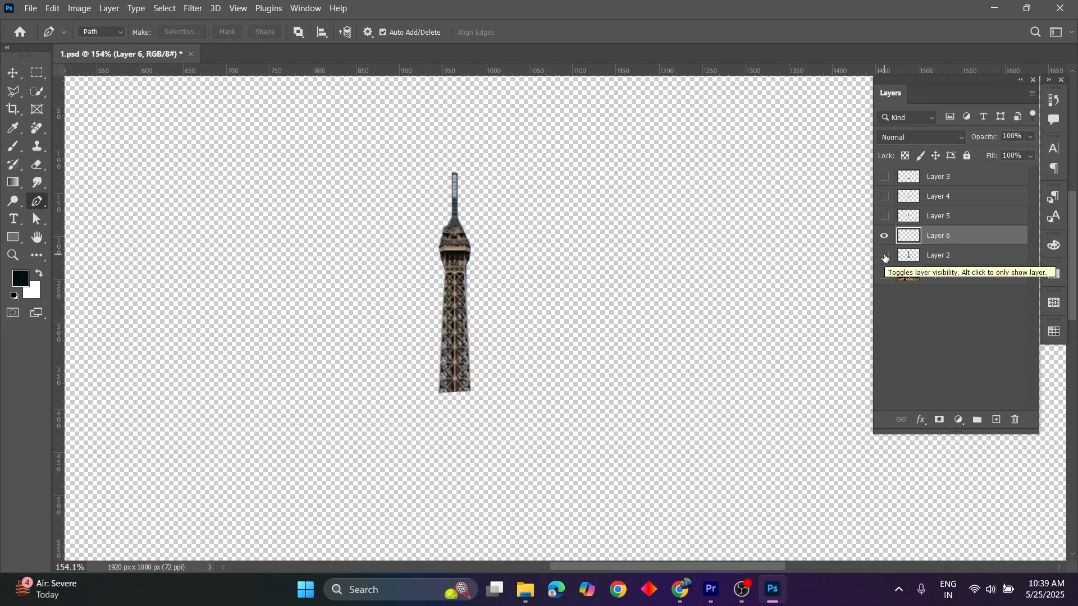
click(885, 256)
Step: Turn on the visibility of all tower section layers and the background on Layer 1
click(886, 237)
click(885, 237)
click(885, 218)
click(886, 276)
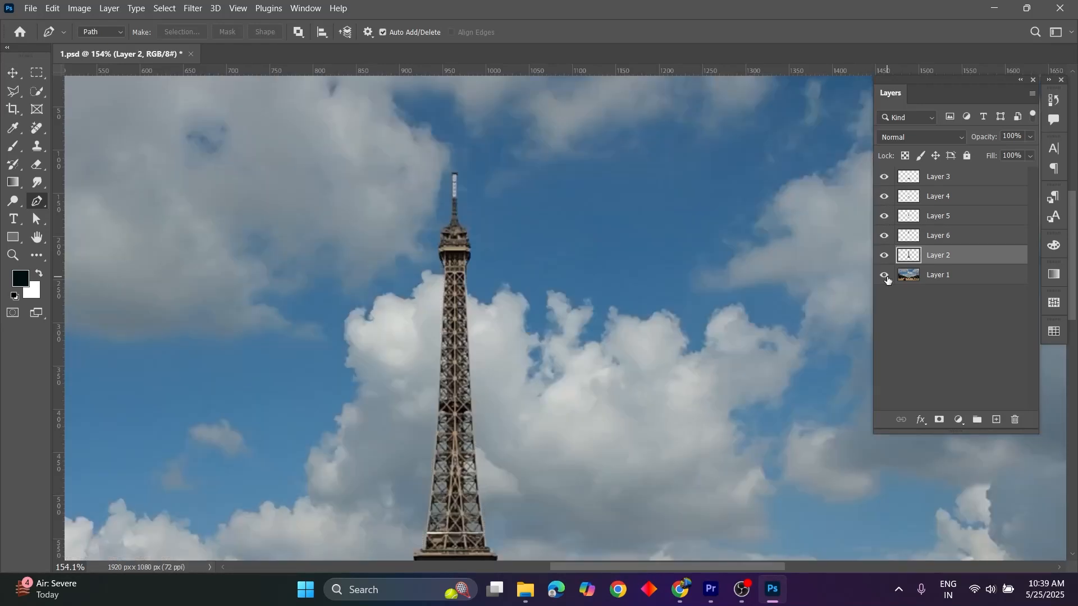
scroll(710, 253, down, 10)
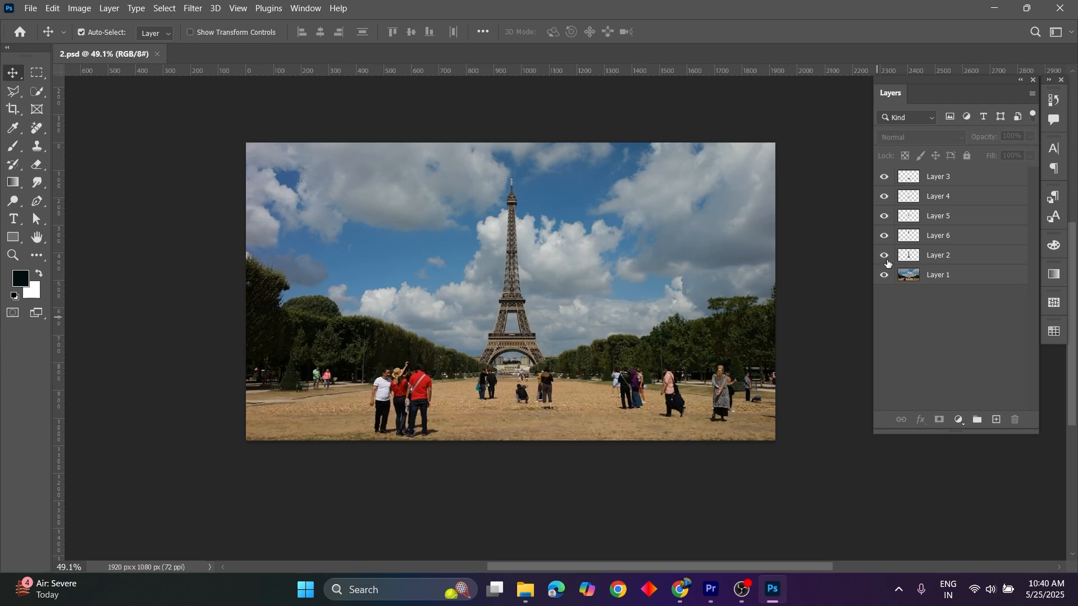
Step: Hide Layers 2 to 6 so only the background shows, and make Layer 1 active
click(885, 256)
click(886, 236)
click(885, 217)
click(886, 197)
click(885, 177)
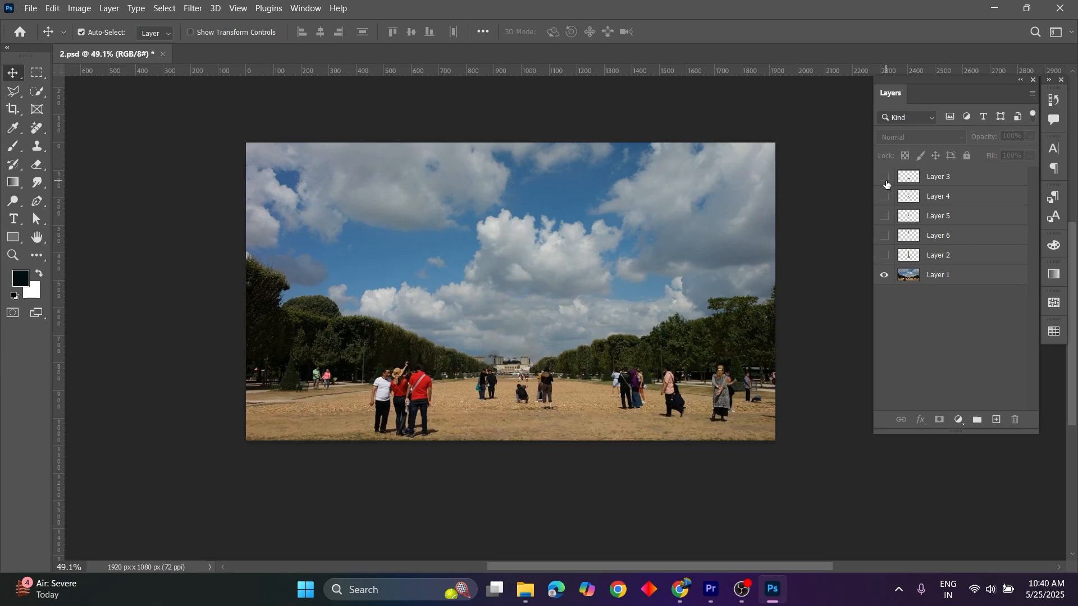
click(949, 275)
Step: Export the background as a PNG named 1 to the Desktop
click(30, 8)
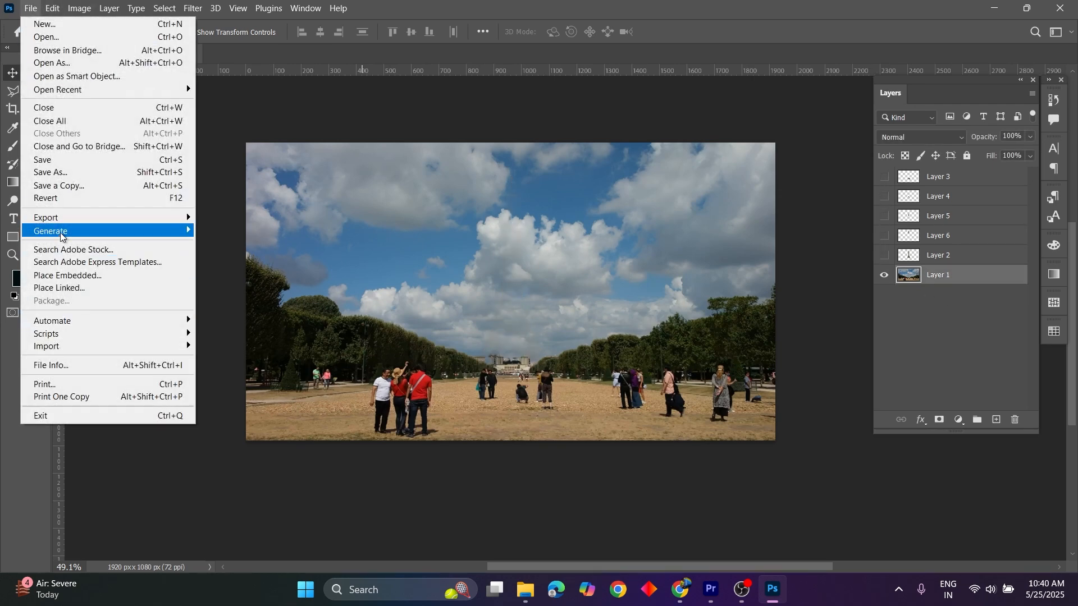
mouse_move(85, 223)
click(264, 218)
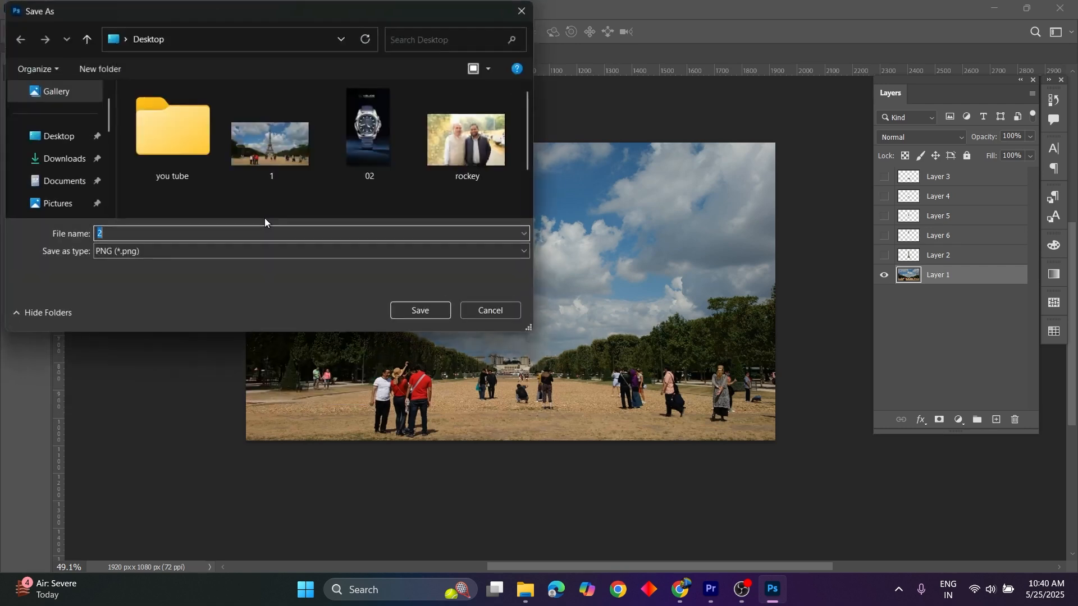
text(1)
click(55, 136)
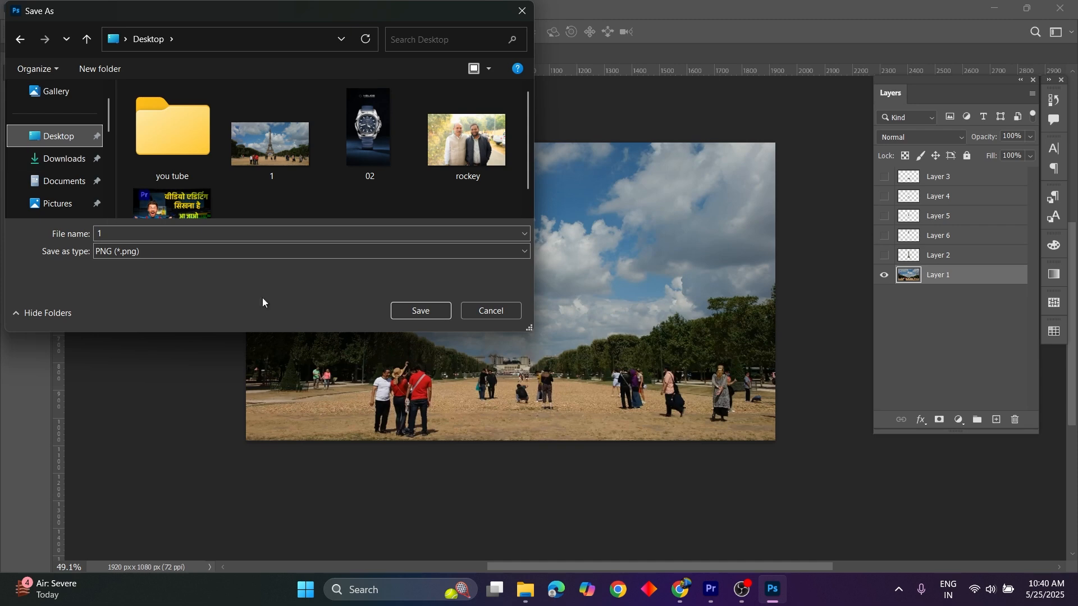
click(413, 317)
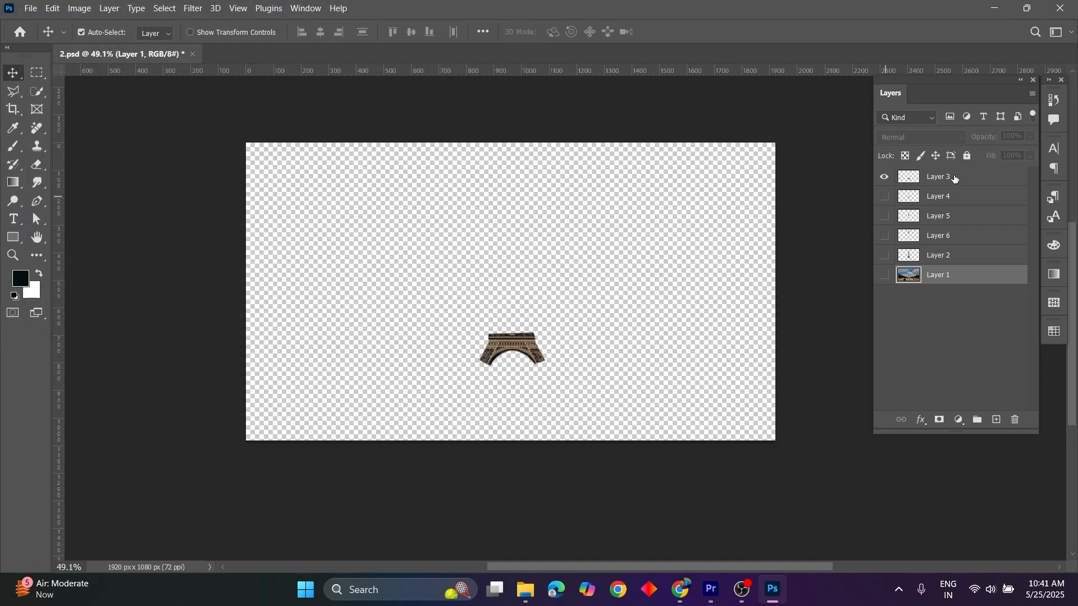
Step: Export the tower base on Layer 3 alone as a PNG named 2 to the Desktop, replacing the existing file
click(960, 180)
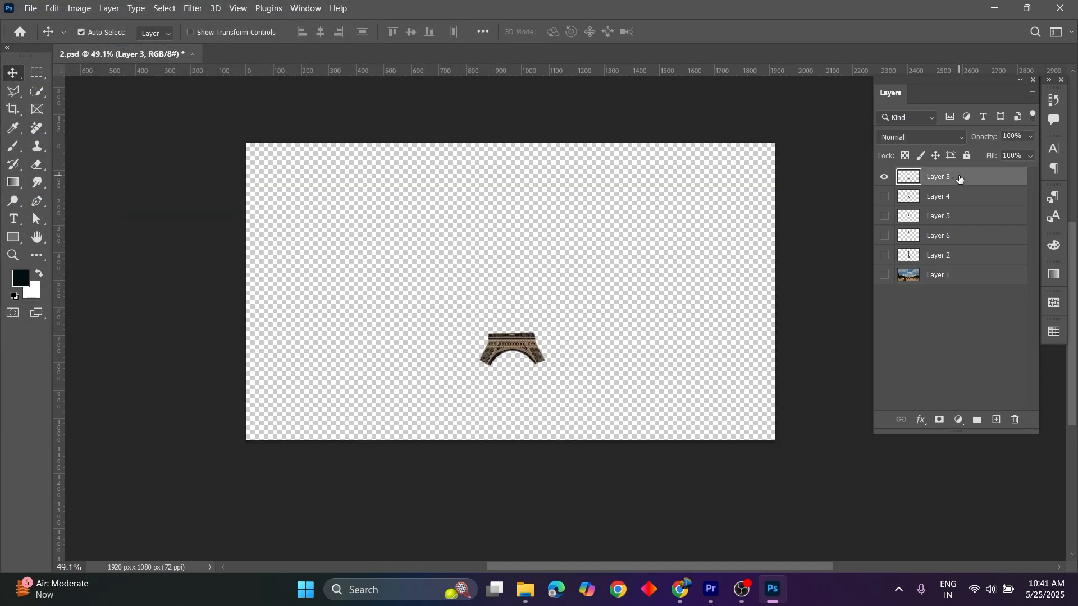
click(29, 8)
mouse_move(56, 214)
click(293, 216)
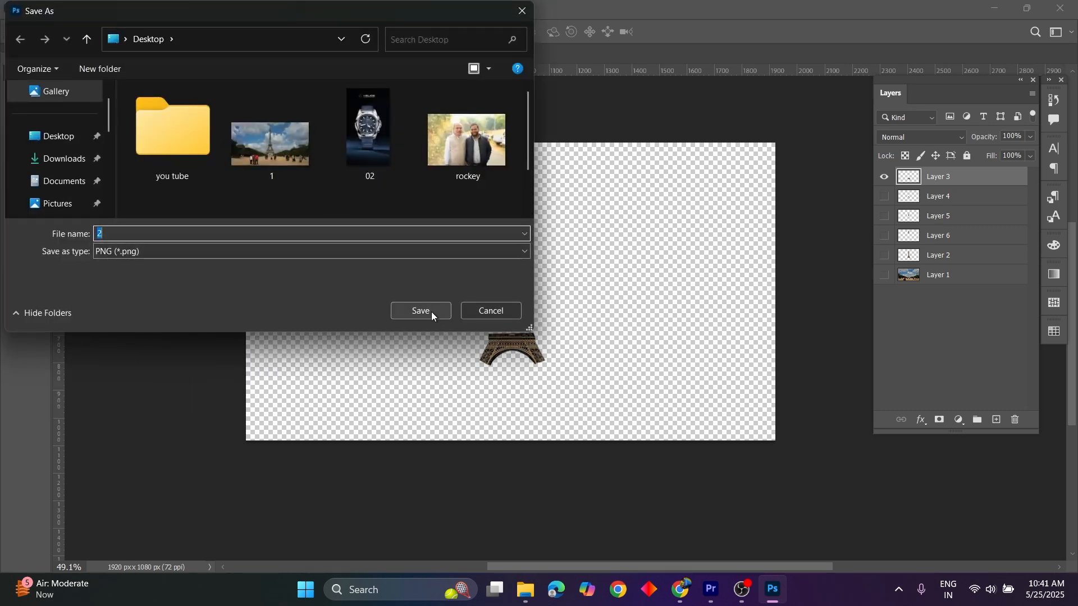
click(432, 311)
click(564, 311)
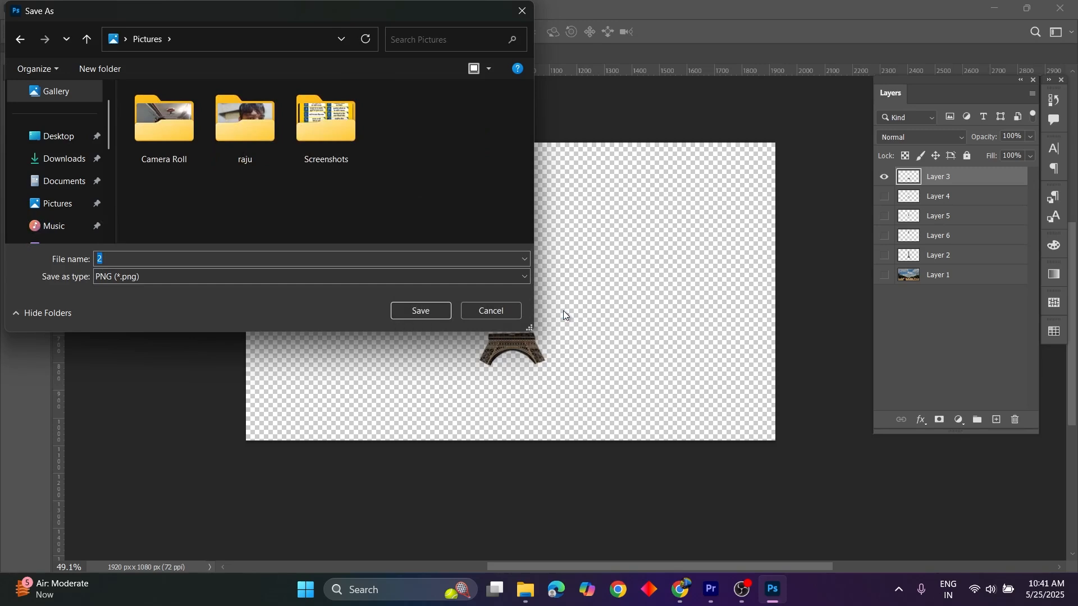
click(58, 135)
click(421, 311)
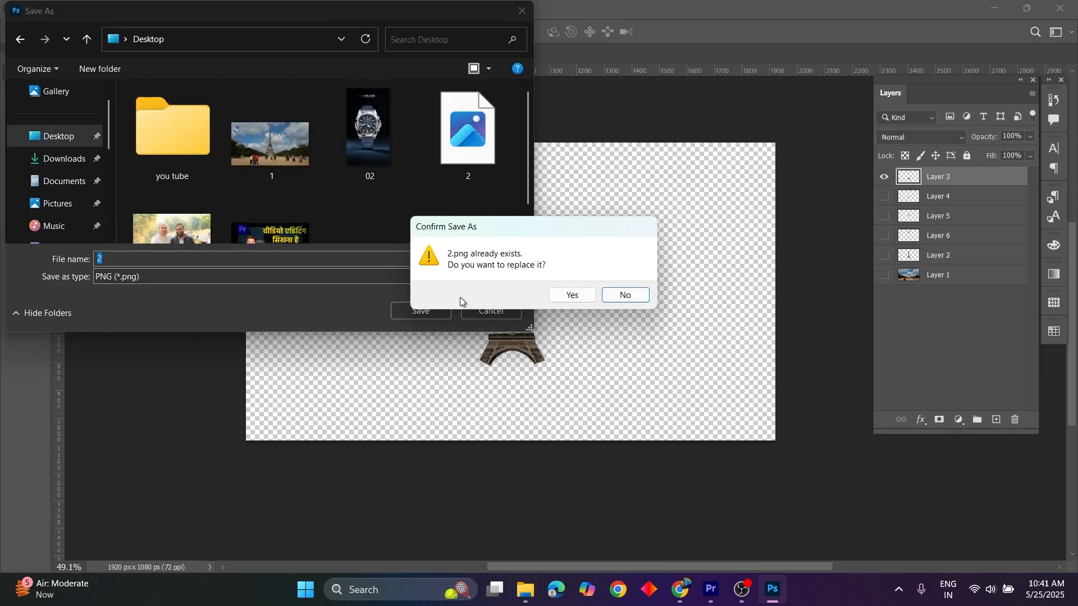
click(568, 293)
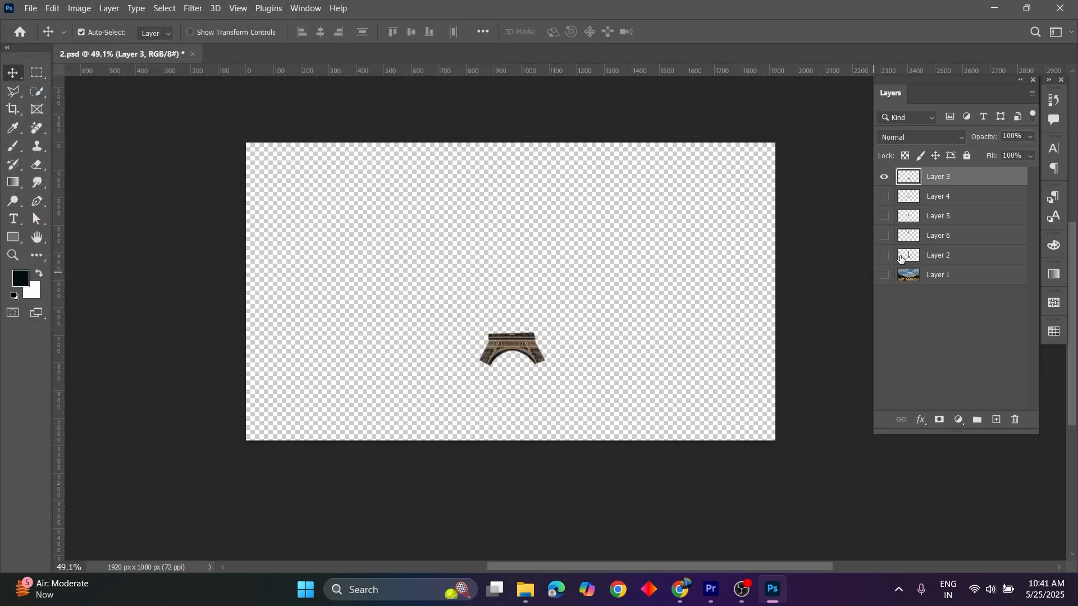
Step: Show only Layer 4 and export the middle section as a PNG named 3 to the Desktop
click(885, 177)
click(886, 197)
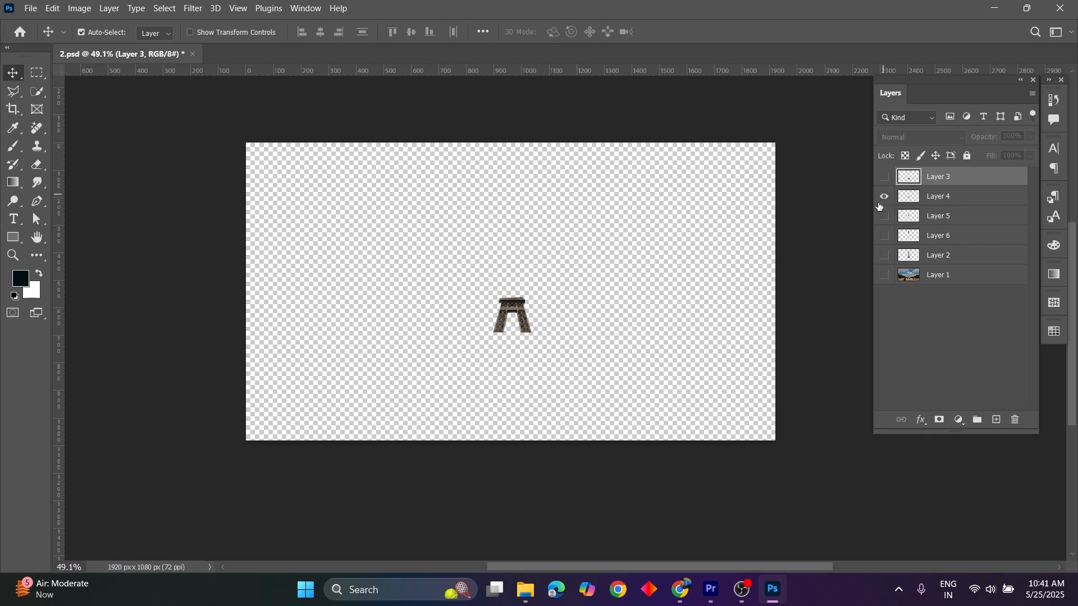
click(31, 9)
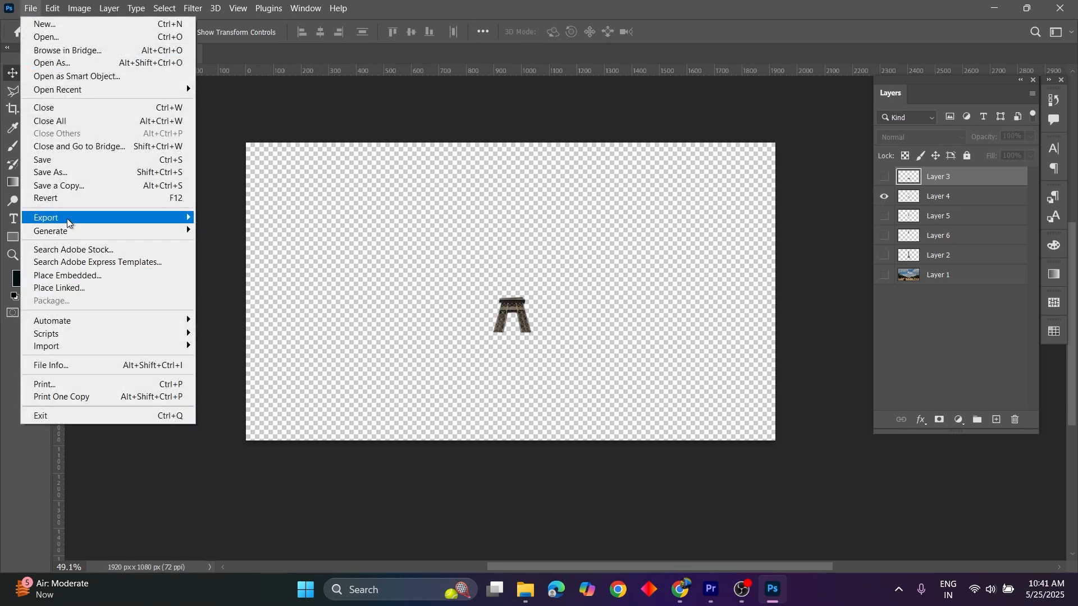
mouse_move(72, 220)
click(263, 219)
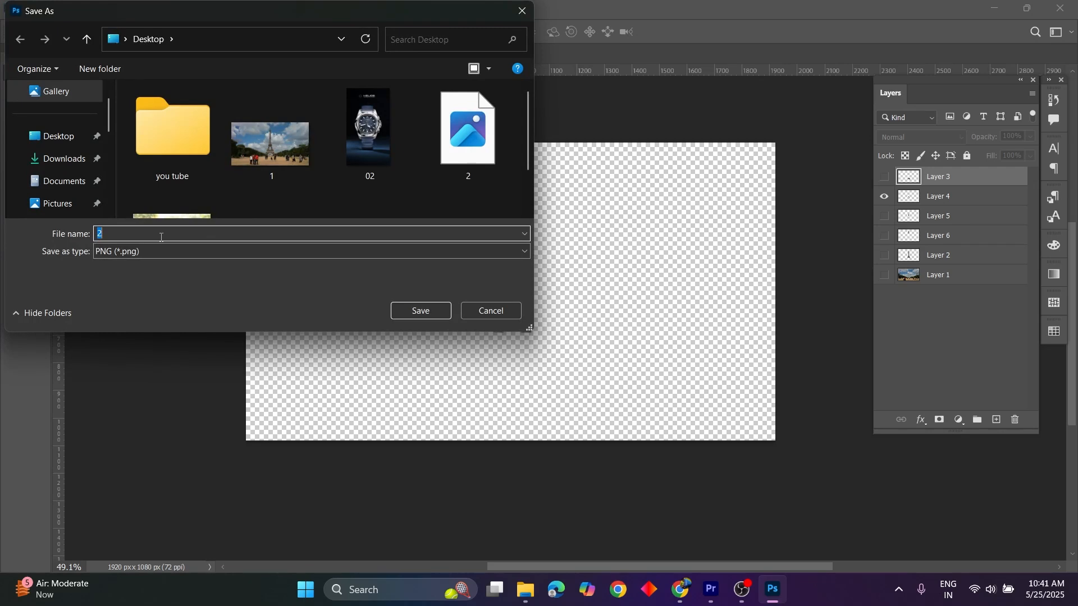
text(3)
click(433, 311)
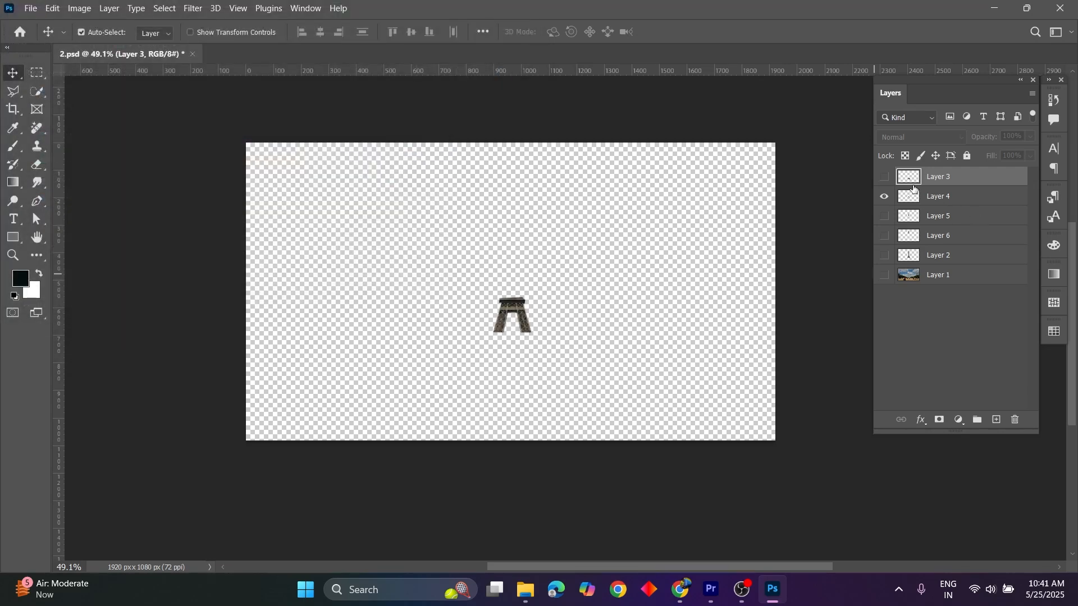
Step: Show only Layer 5 and export this upper tower section as a PNG named 4 to the Desktop
click(885, 196)
click(884, 216)
click(31, 8)
mouse_move(51, 219)
click(291, 218)
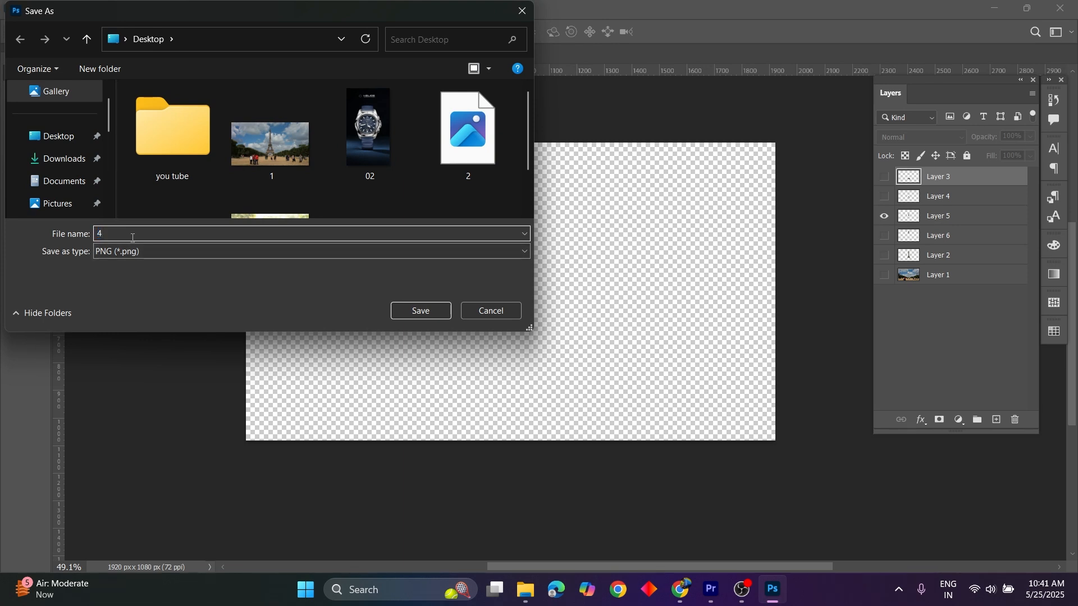
click(416, 311)
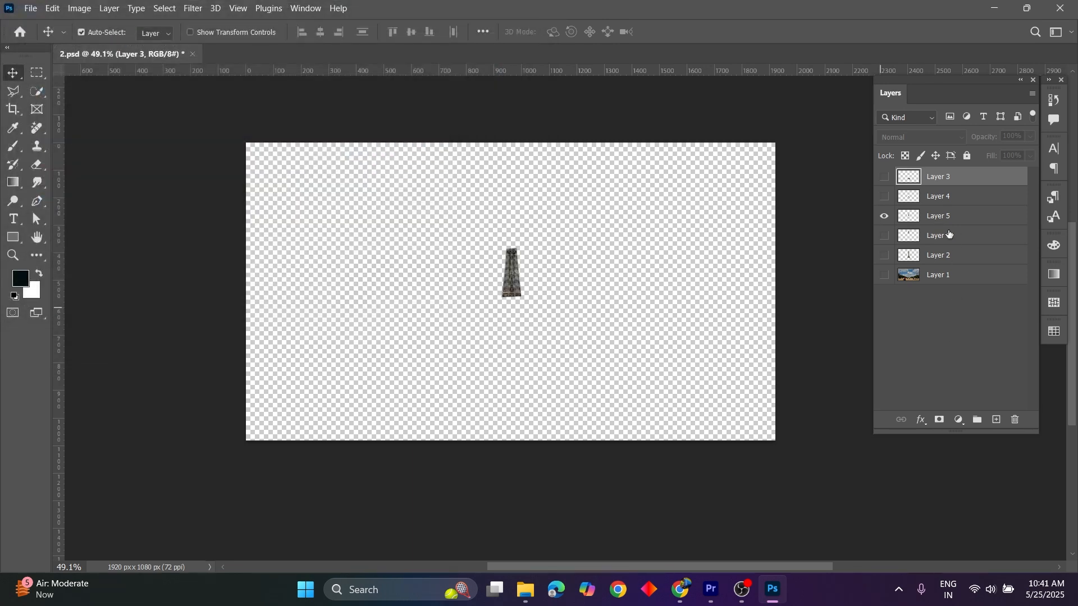
Step: Hide Layer 5, show Layer 6 with the tower's top section and make Layer 6 active
click(885, 217)
click(885, 236)
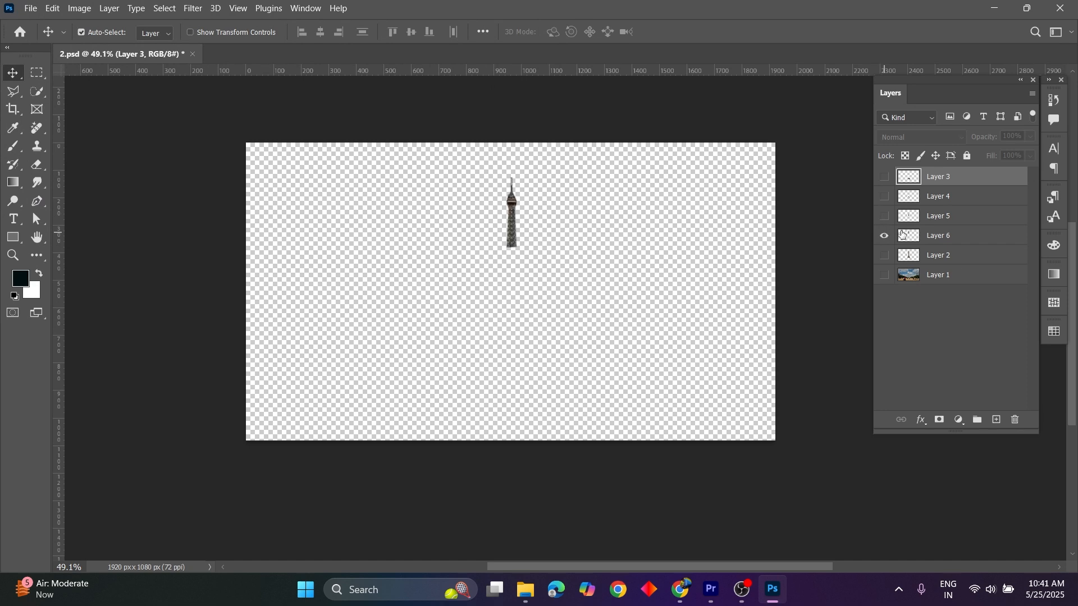
click(954, 237)
click(31, 8)
mouse_move(73, 218)
click(223, 218)
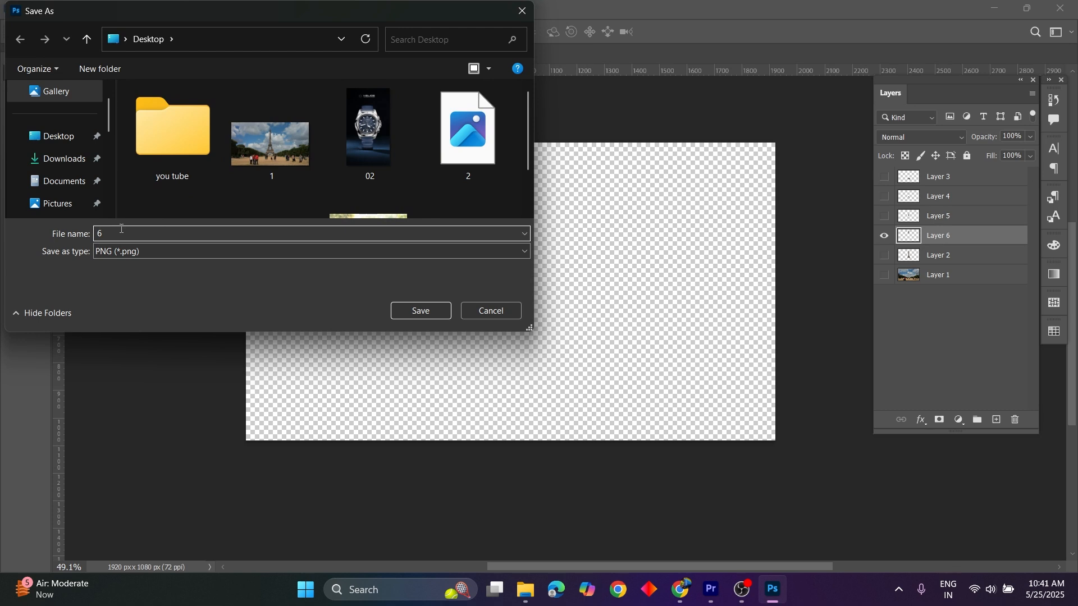
text(6)
click(464, 317)
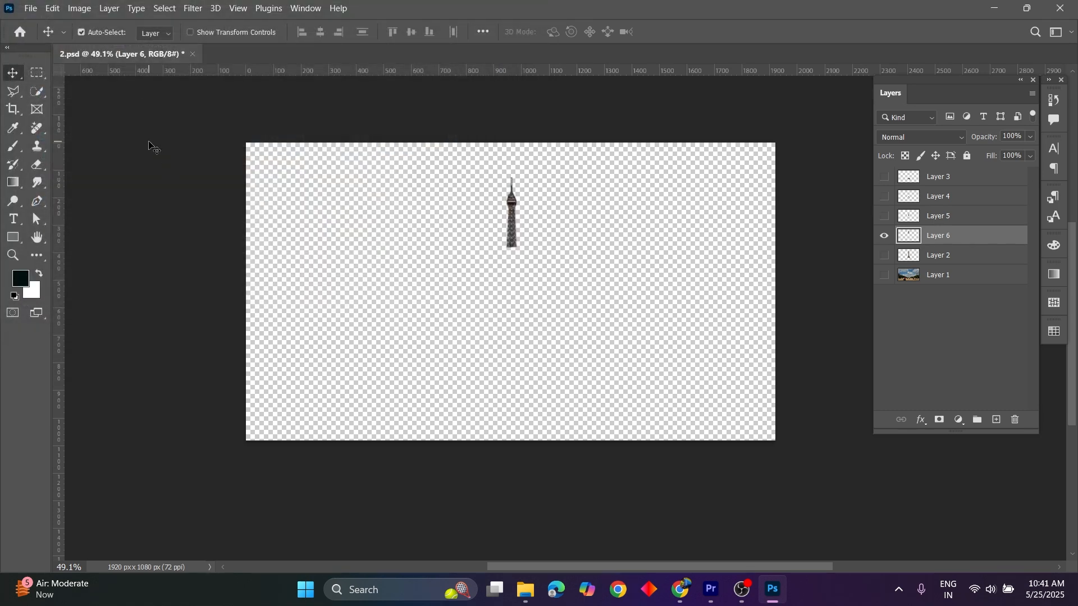
Step: Export the tower's top section on Layer 6 as a PNG named 6 to the Desktop
click(32, 8)
mouse_move(73, 219)
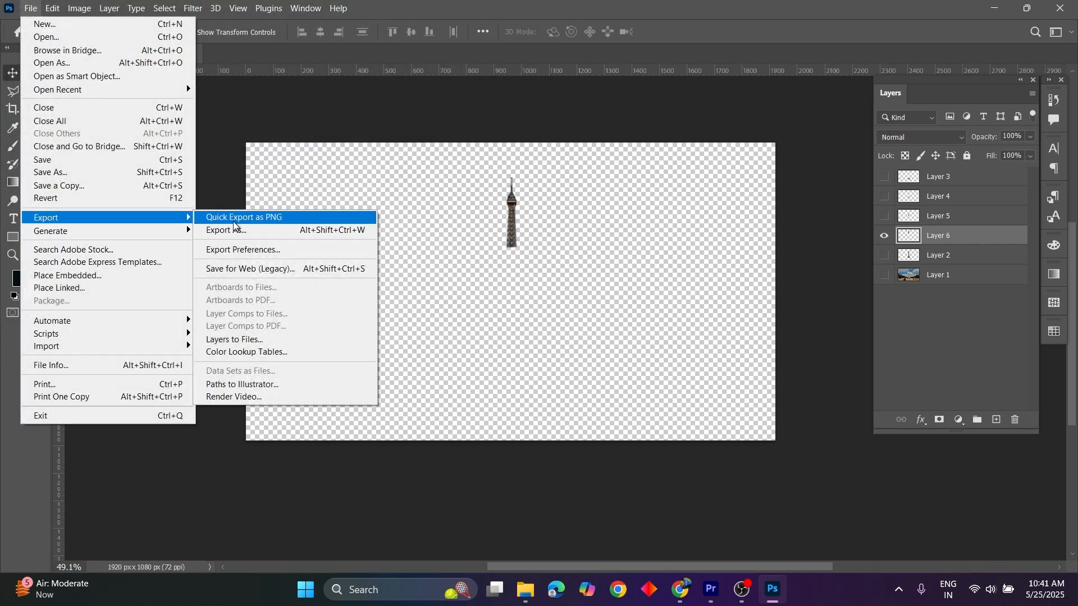
click(230, 219)
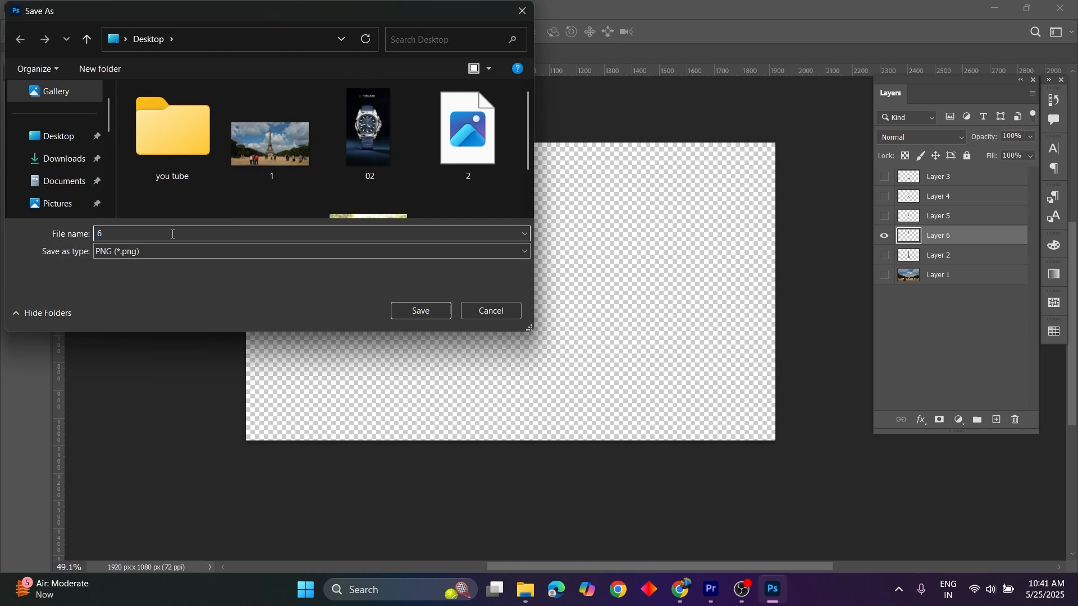
click(421, 312)
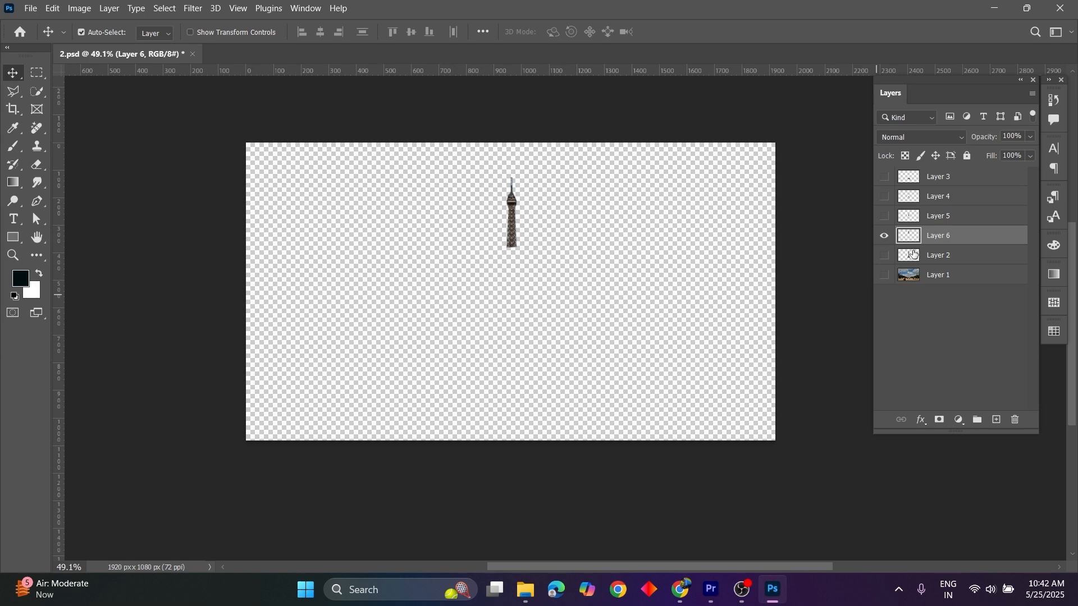
Step: Open the Desktop folder and import the PNGs 1, 3, 4 and 6 into the Premiere Pro project
click(523, 592)
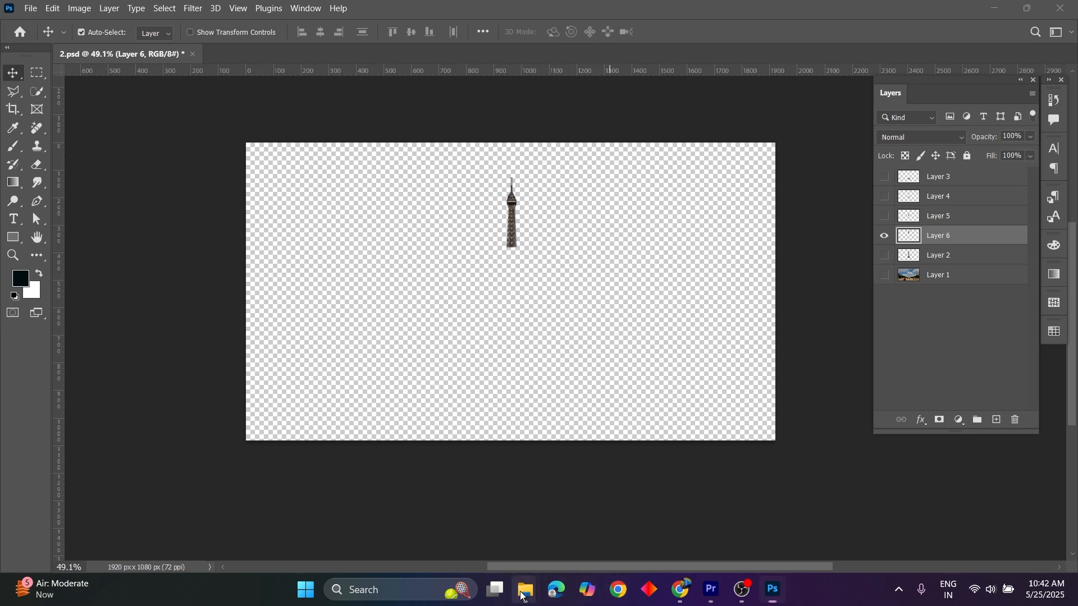
click(487, 541)
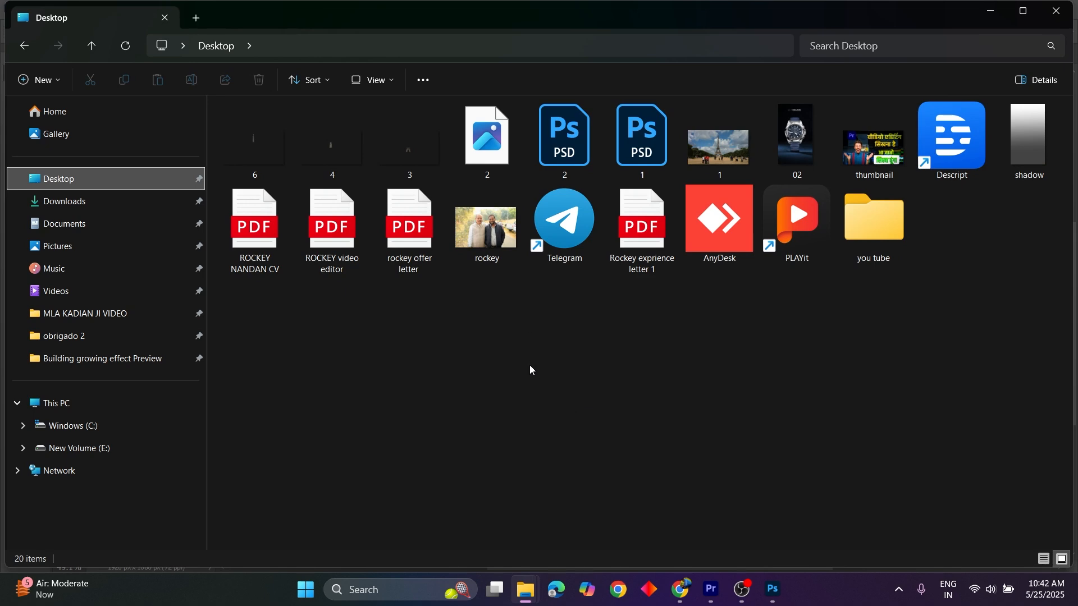
click(525, 589)
click(451, 503)
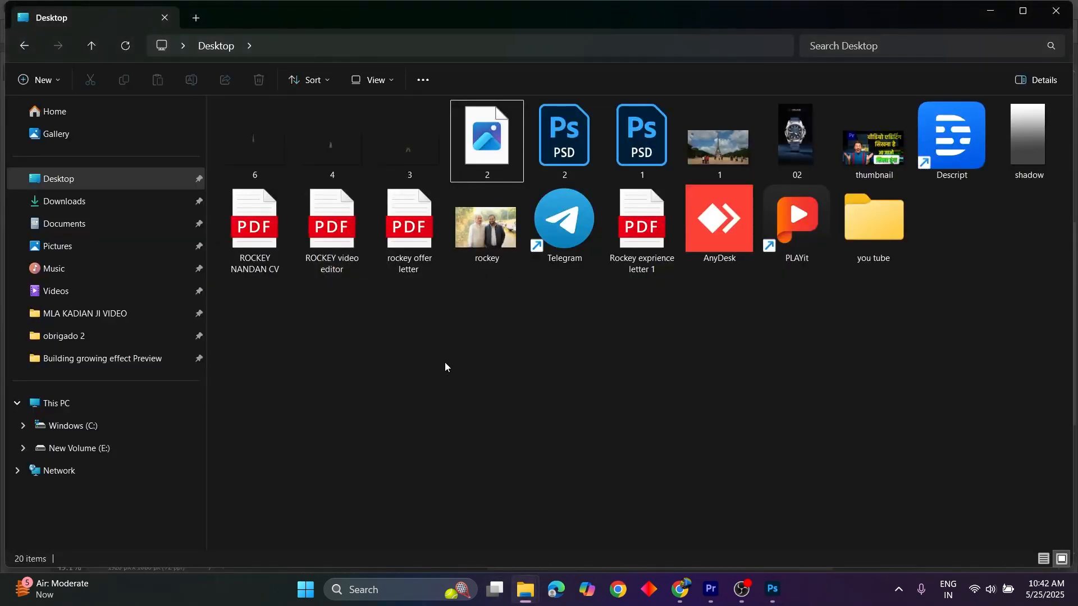
drag(422, 188, 246, 162)
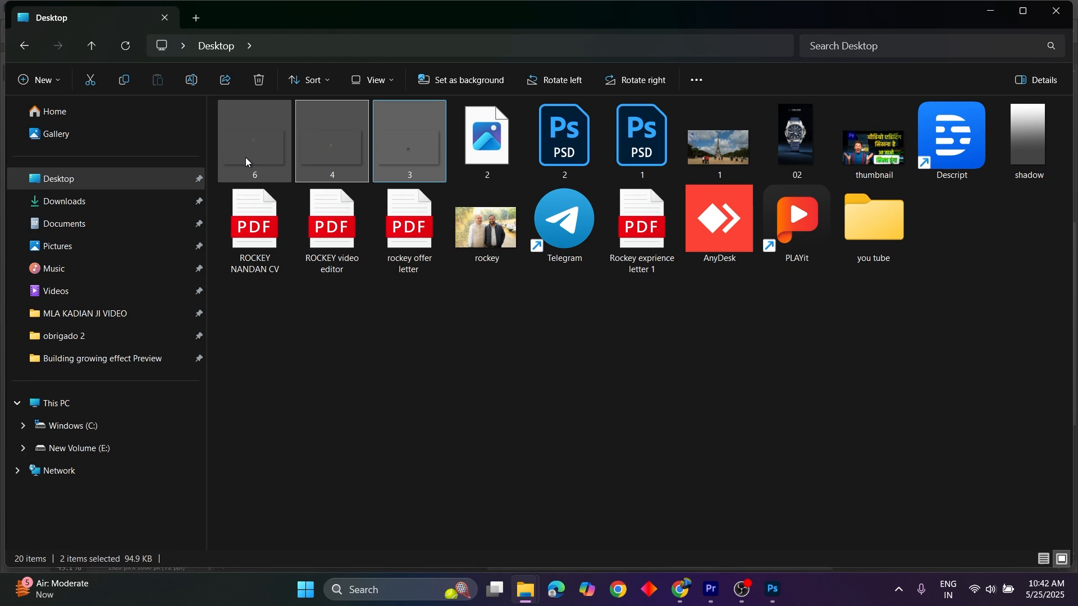
drag(315, 156, 280, 268)
click(281, 268)
Step: Delete the unneeded clips from Sequence 02 and place 1.png on V2 and 3.png on V3 at the start
drag(248, 445, 412, 443)
key(Delete)
drag(312, 167, 261, 442)
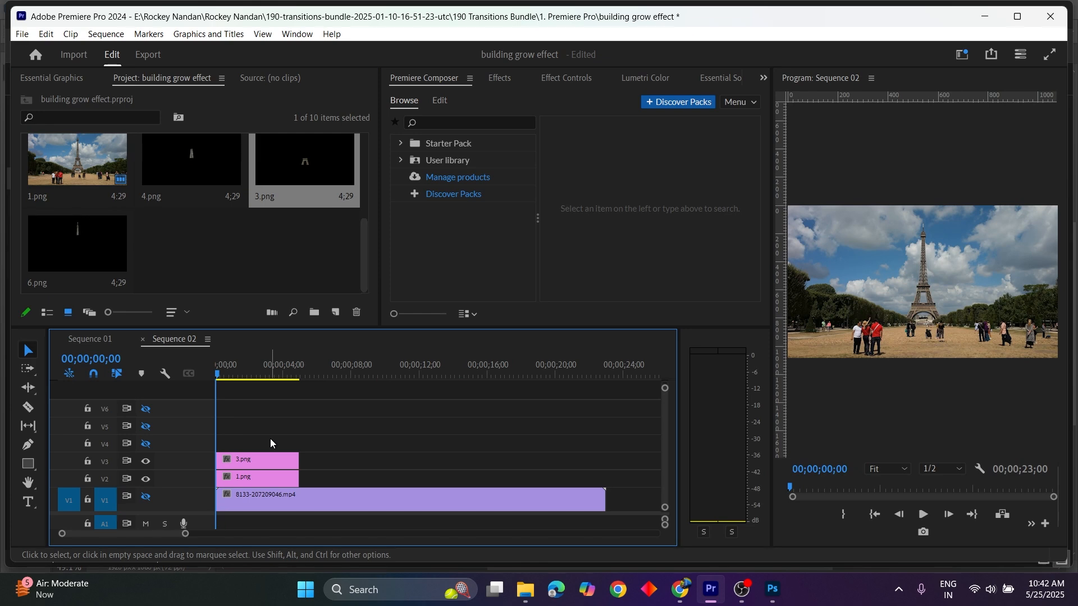
click(259, 459)
click(251, 478)
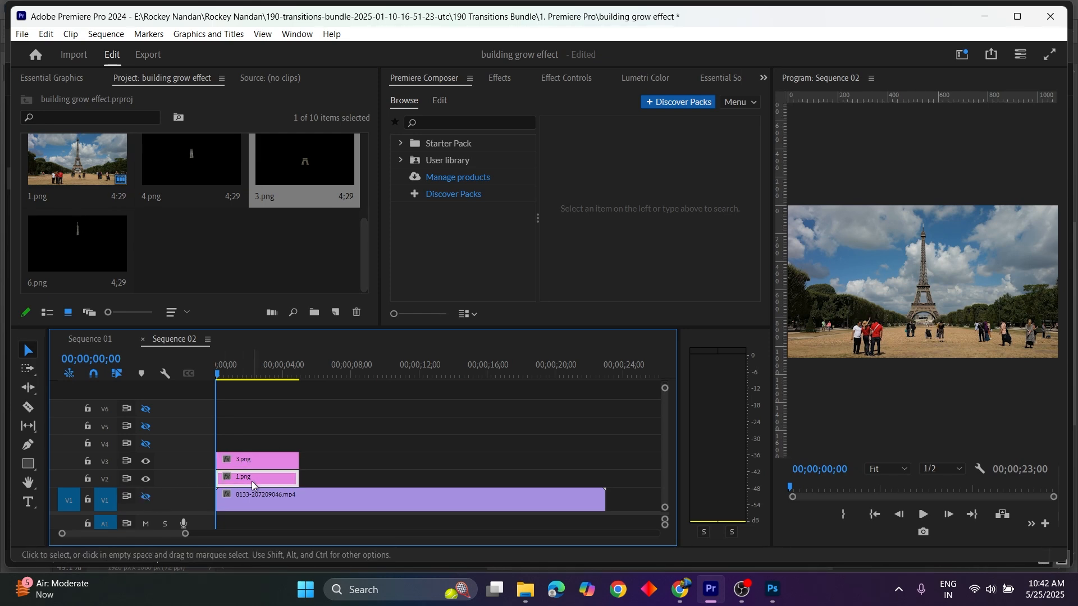
Step: Switch to Photoshop, show only the Layer 1 background and export it as a PNG named 7 to the Desktop
click(772, 600)
click(885, 275)
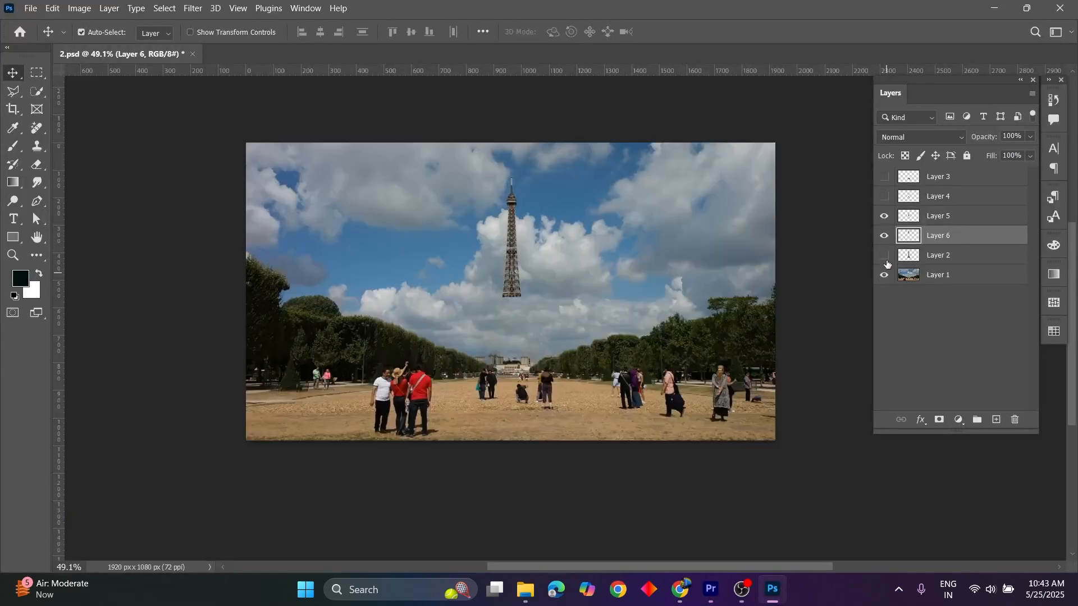
click(885, 236)
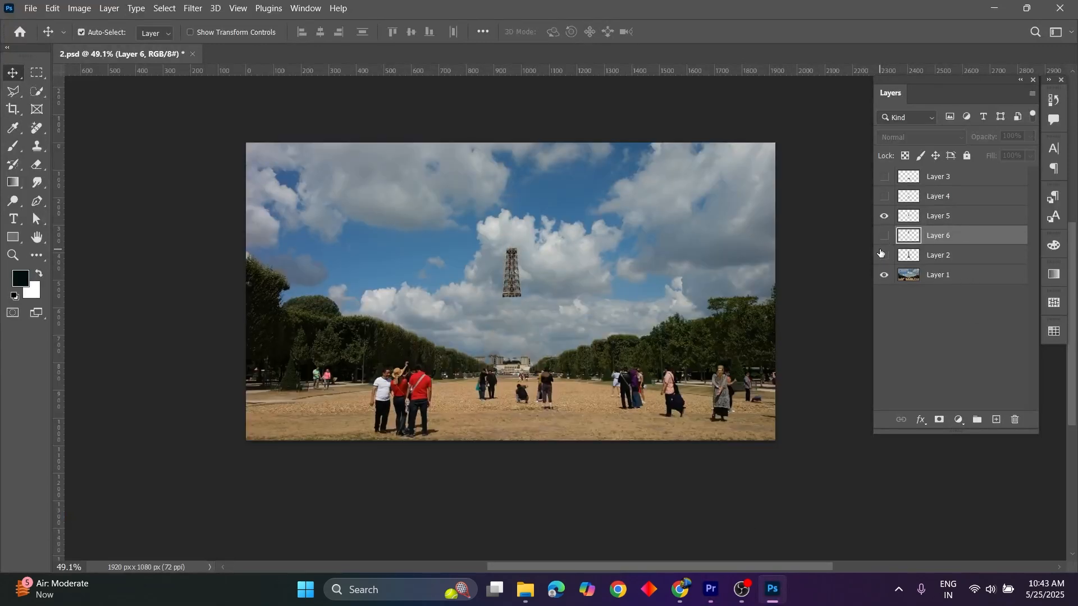
click(885, 216)
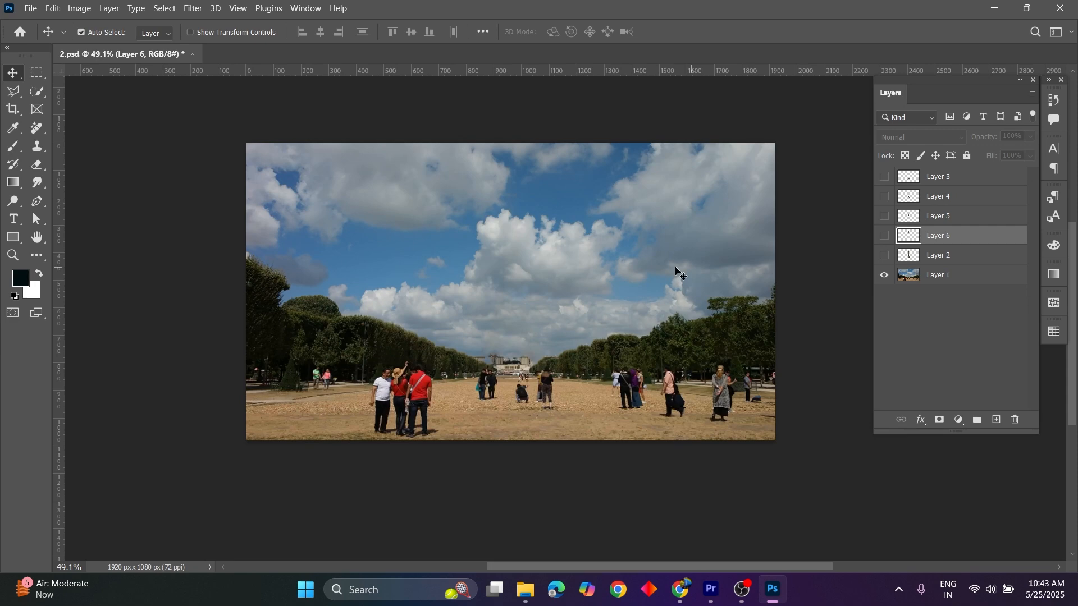
click(31, 8)
mouse_move(85, 217)
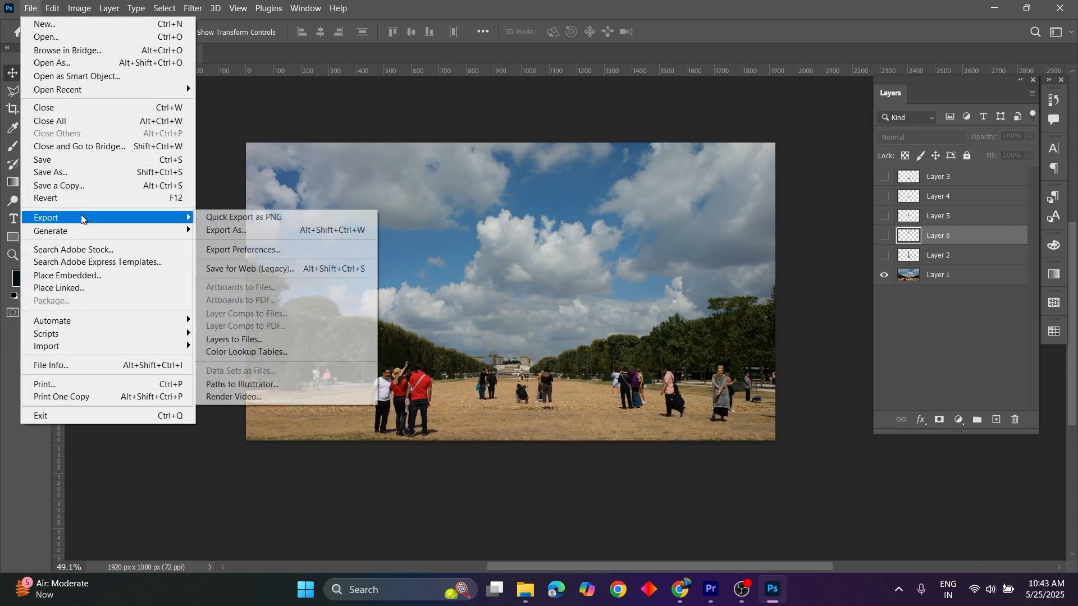
click(257, 217)
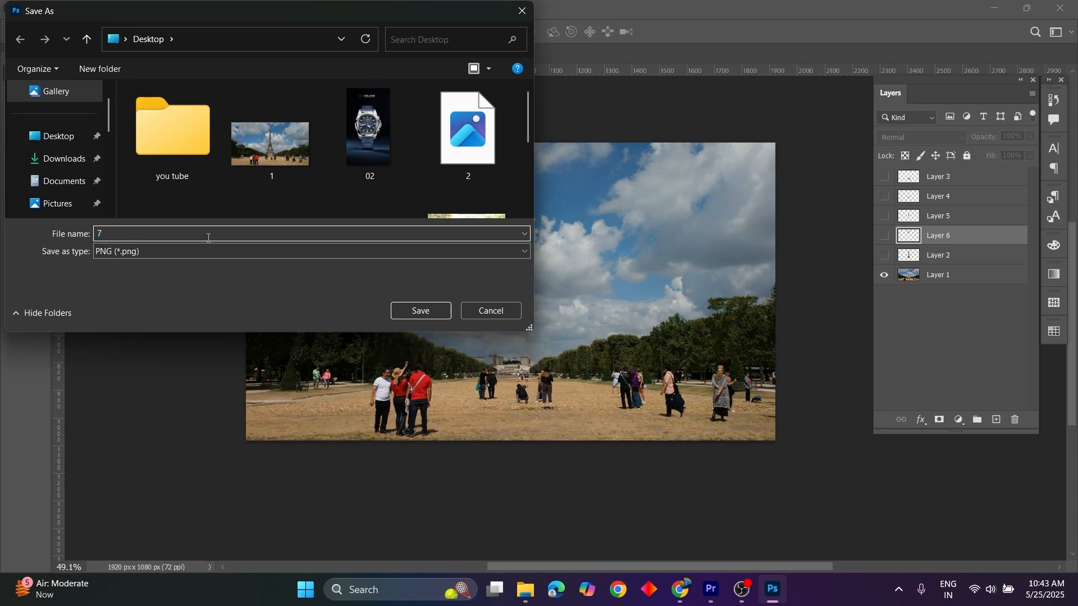
click(407, 306)
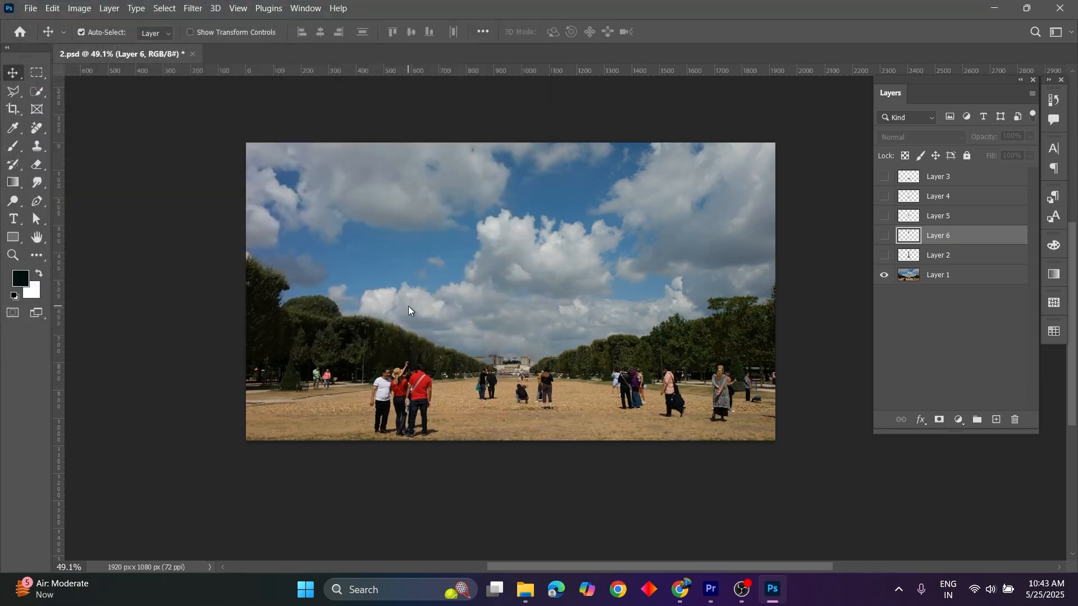
Step: Open the Desktop folder and import the PNG named 7 into the Premiere Pro project
click(523, 592)
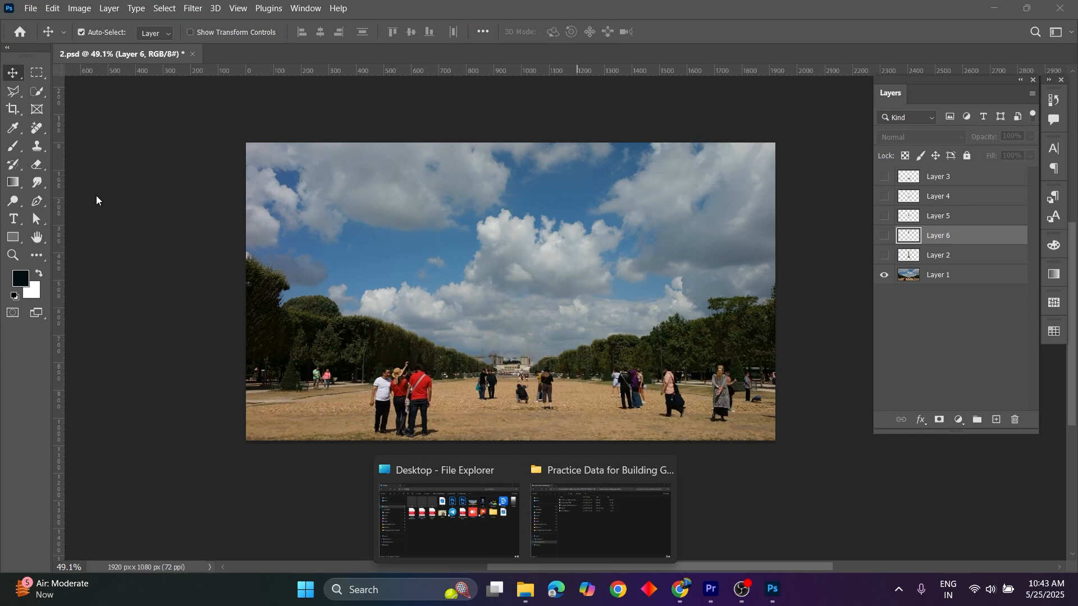
click(443, 515)
click(93, 173)
drag(251, 158, 216, 259)
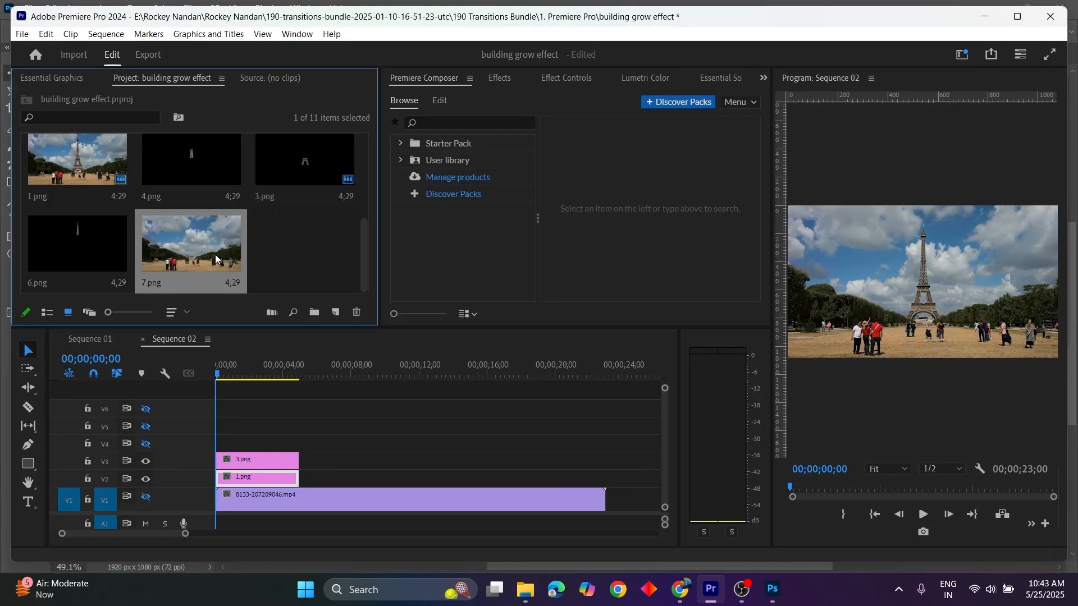
Step: Replace 1.png on V2 with 7.png, and stack 4.png on V4 and 6.png on V5 at the sequence start
drag(287, 486, 522, 469)
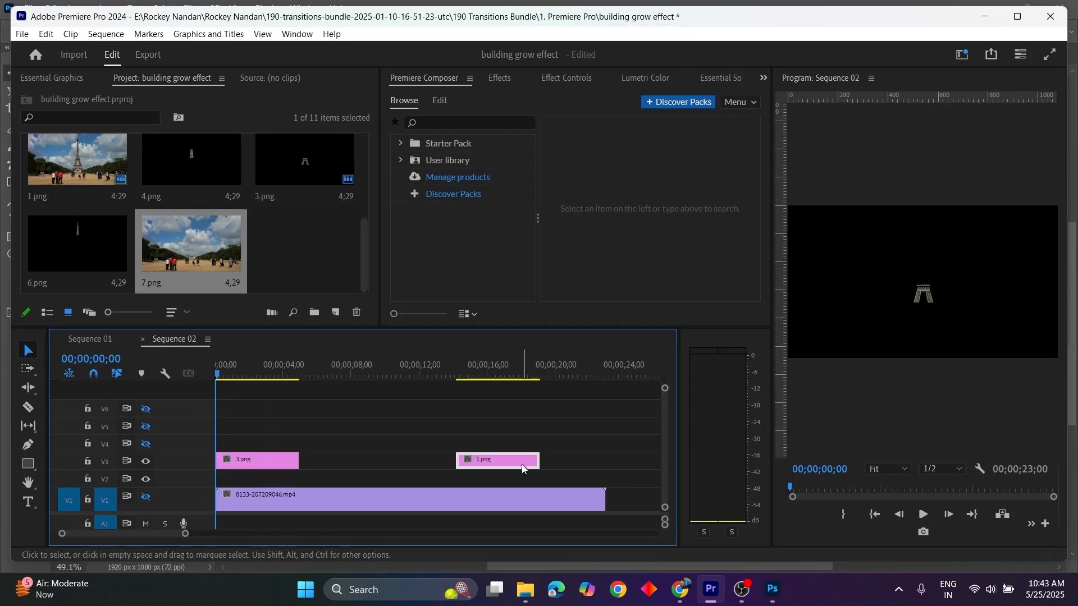
key(Delete)
drag(216, 248, 209, 477)
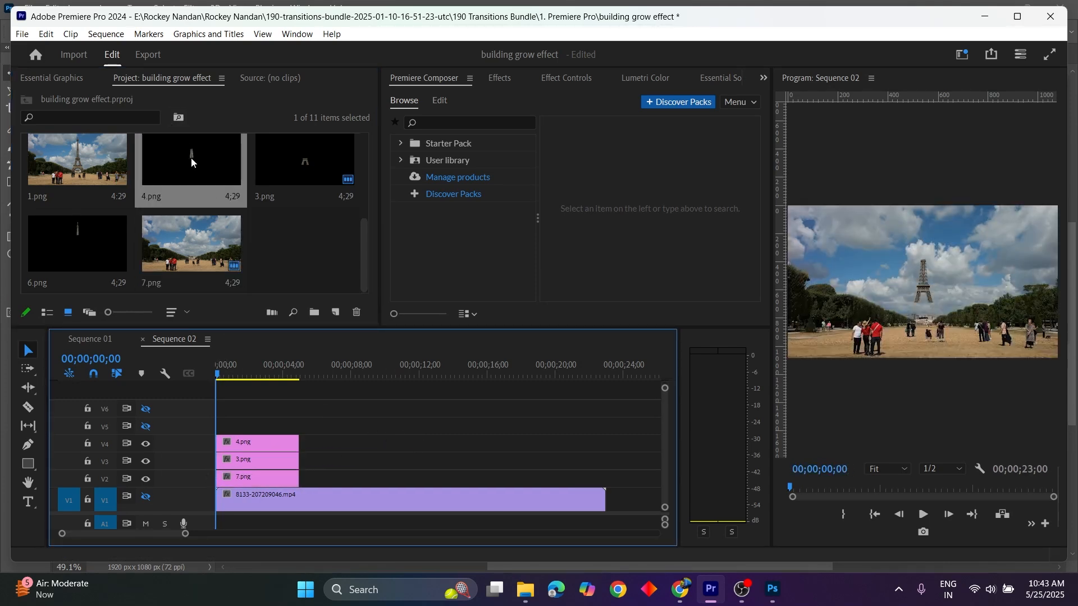
drag(101, 223, 285, 416)
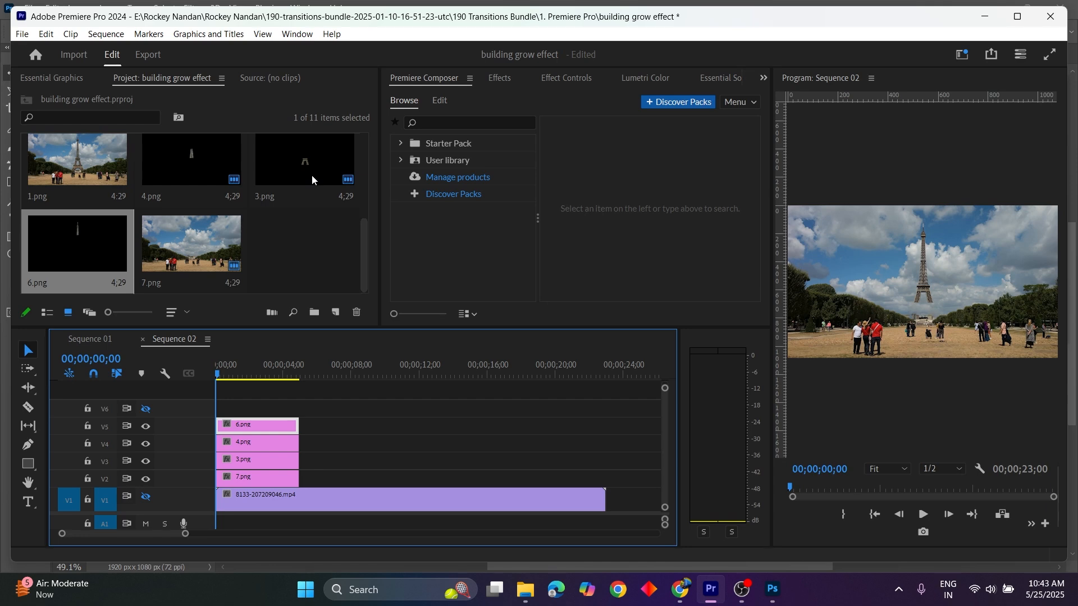
scroll(210, 210, up, 4)
scroll(210, 210, down, 1)
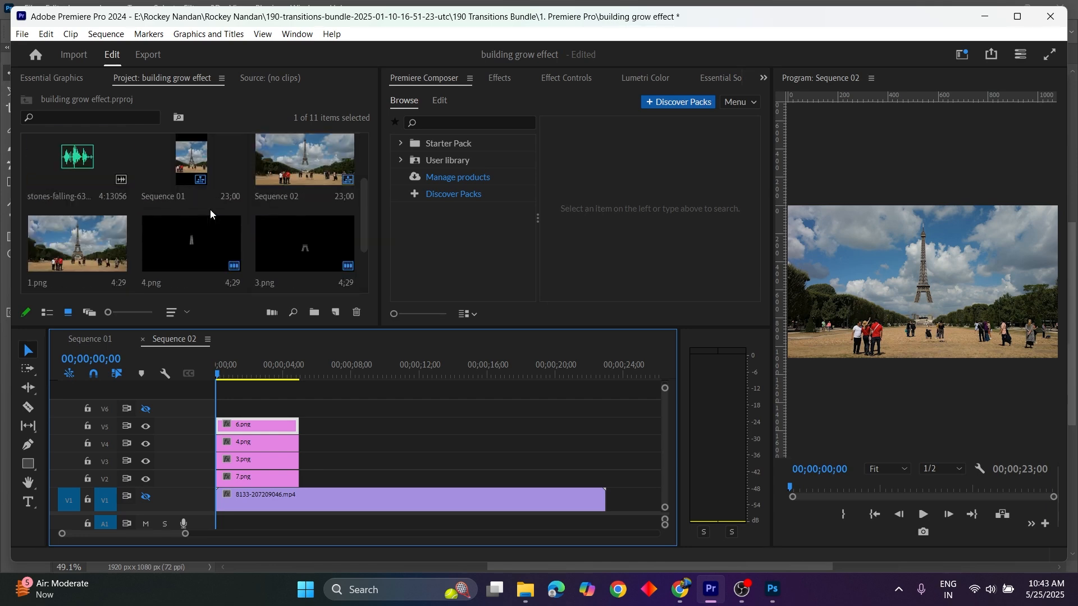
scroll(209, 210, down, 1)
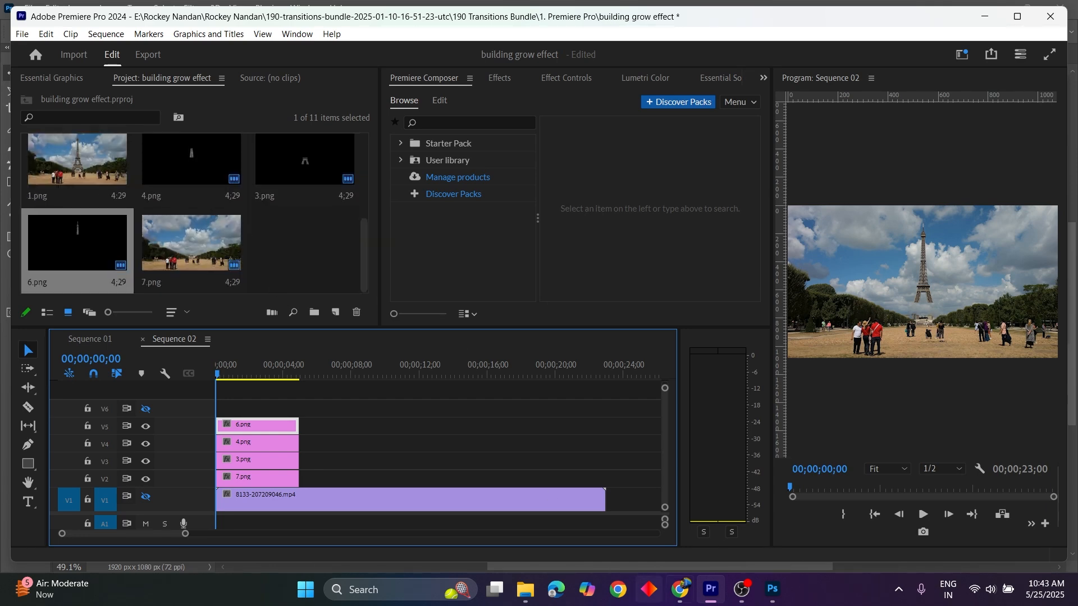
Step: Switch to Photoshop, hide Layer 1 and inspect Layers 2, 6, 5 and 4 one at a time, leaving them hidden
click(773, 590)
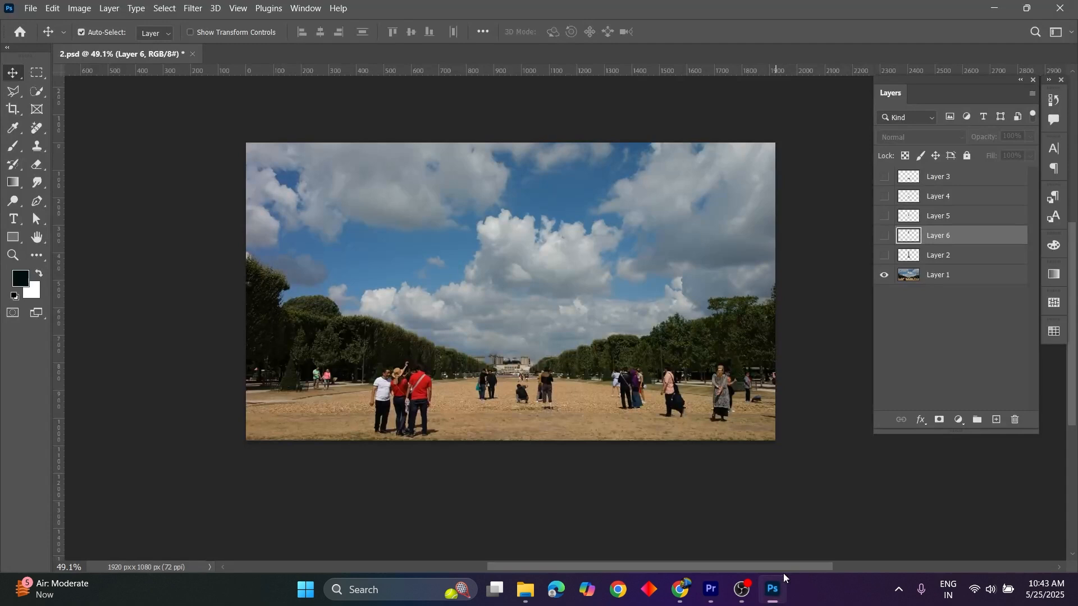
click(885, 255)
click(885, 274)
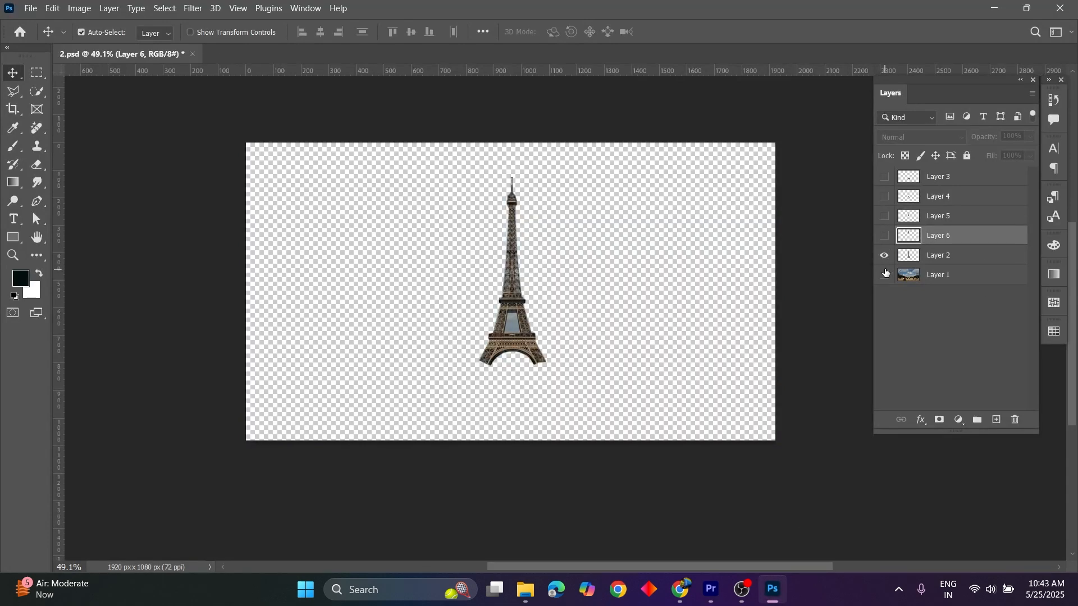
click(885, 255)
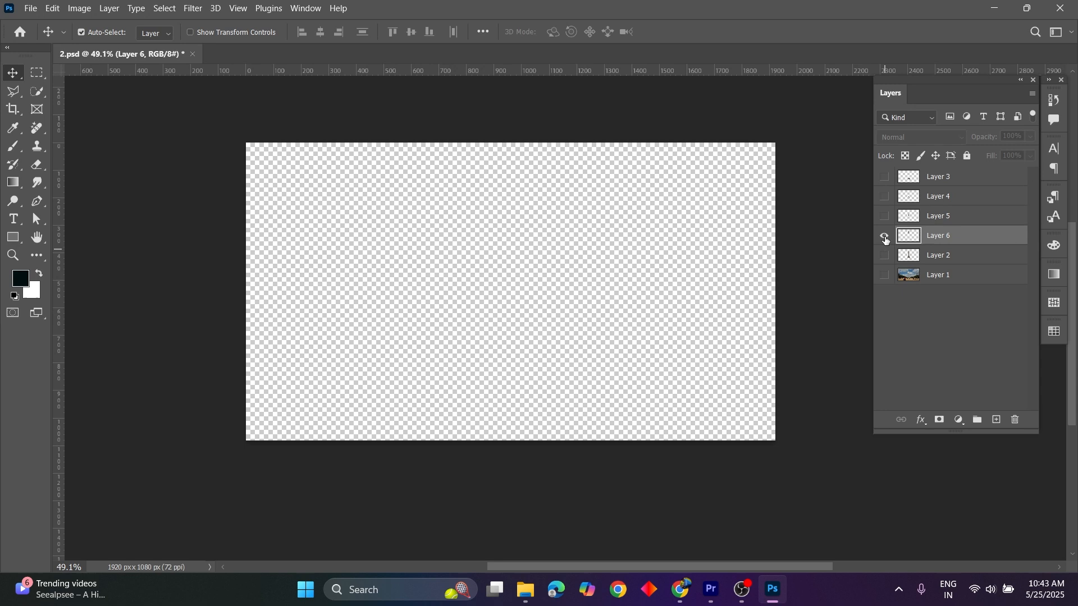
click(885, 236)
click(885, 235)
click(885, 217)
click(885, 216)
click(885, 197)
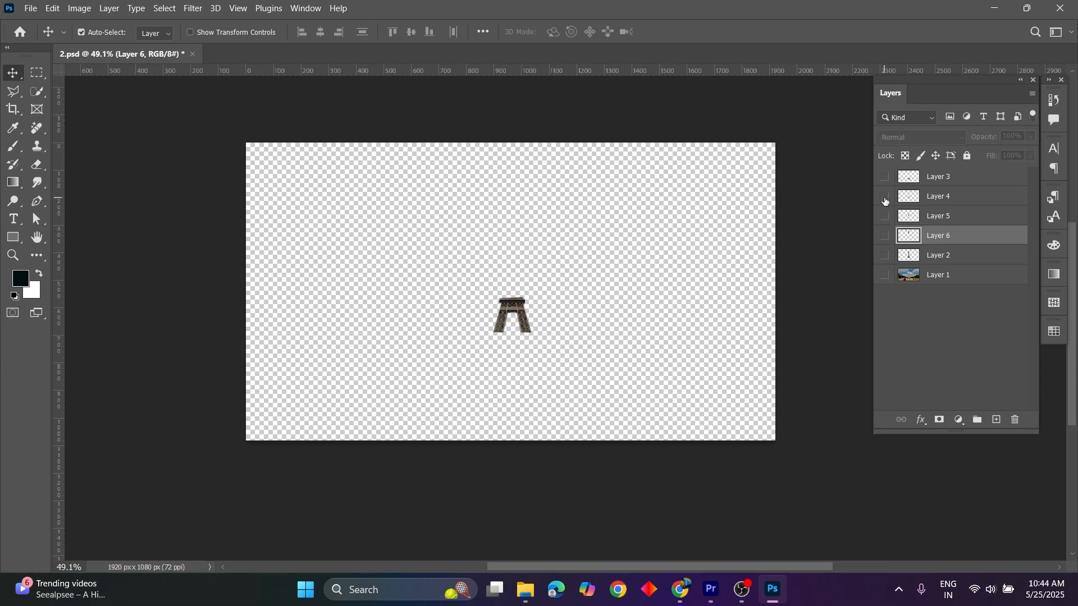
click(885, 198)
Step: Show only Layer 3, the arched base of the tower, and export it as a PNG named 8 to the Desktop
click(886, 177)
click(958, 180)
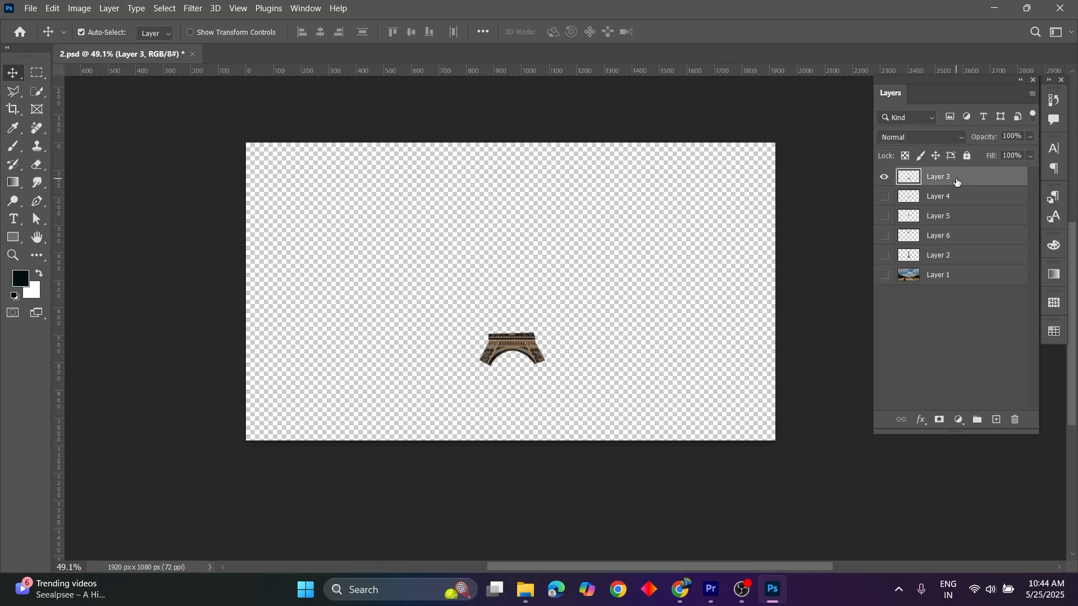
click(30, 8)
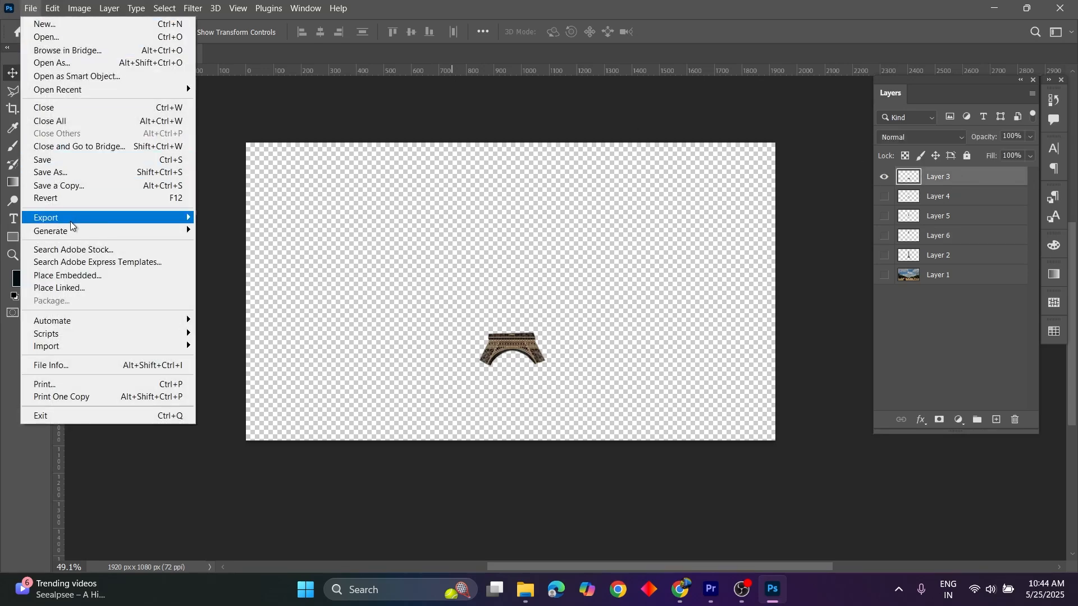
mouse_move(69, 218)
click(284, 216)
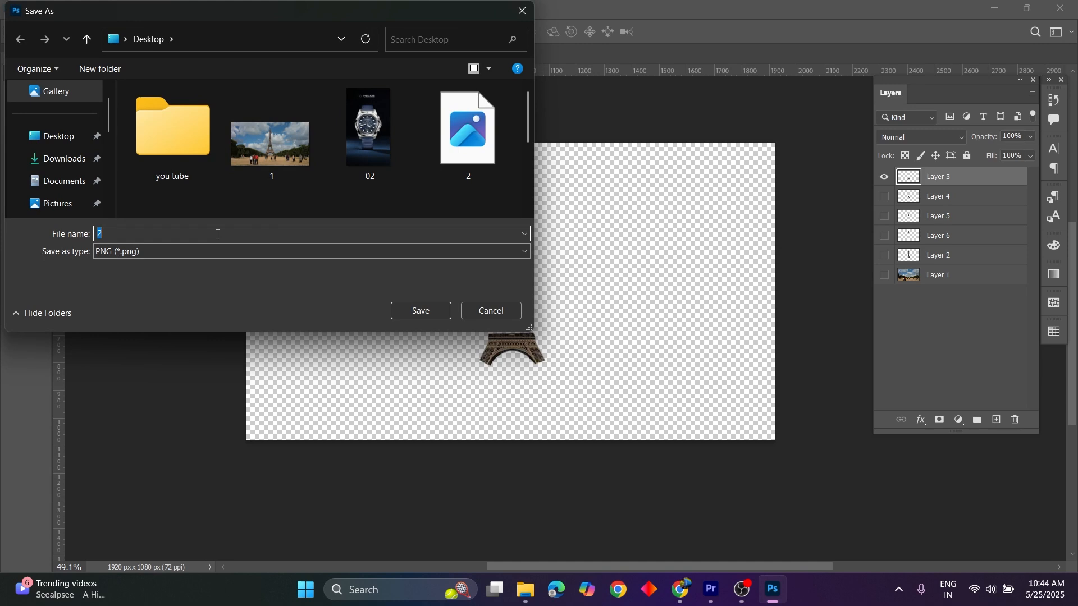
text(8)
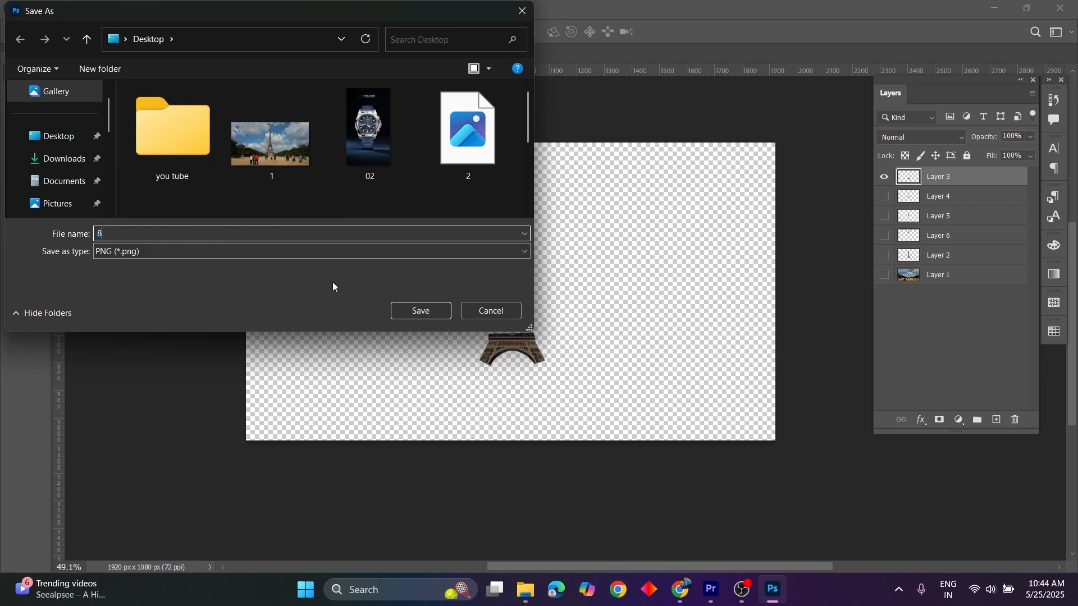
click(412, 310)
Step: Open the Desktop folder and import the PNG named 8 into the Premiere Pro project
mouse_move(525, 589)
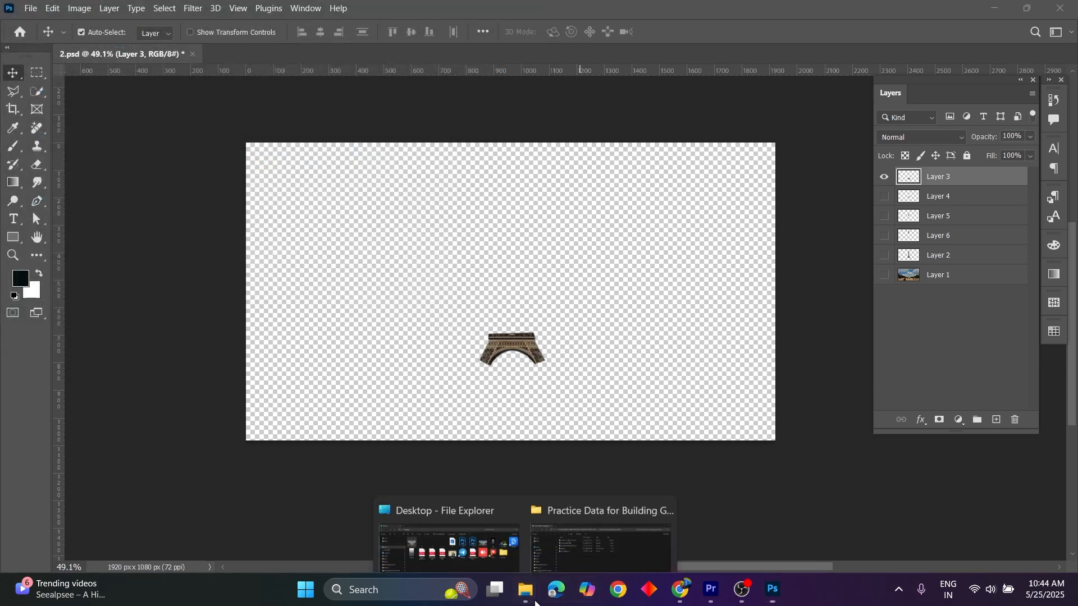
click(471, 539)
click(75, 178)
drag(251, 160, 318, 275)
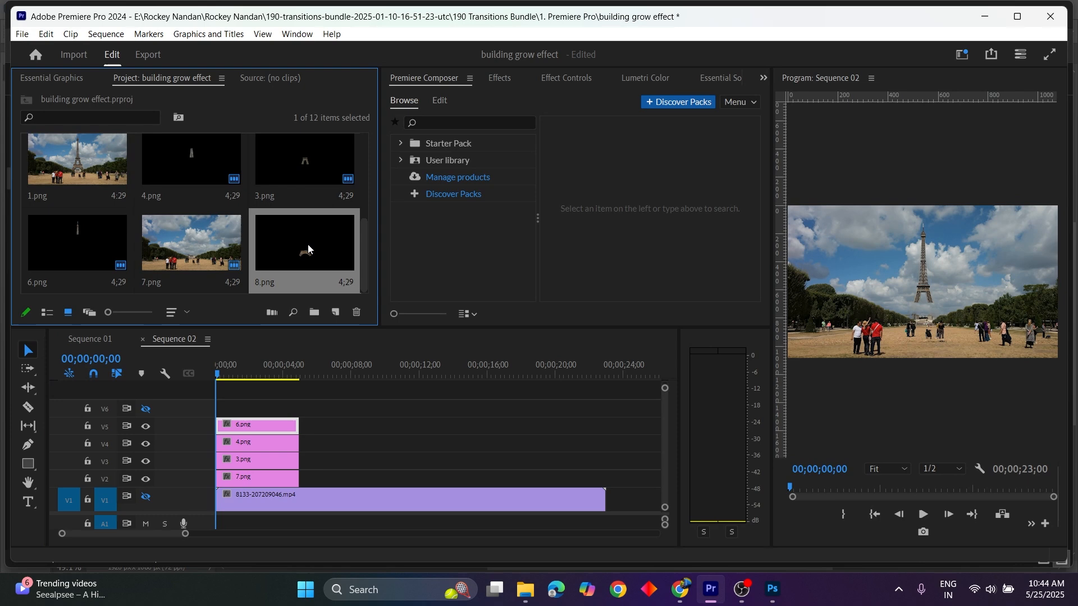
Step: Insert 8.png on V3 at the sequence start with 3.png, 4.png and 6.png shifted up to V4, V5 and V6, and make V6 visible
drag(264, 393, 258, 456)
drag(263, 241, 258, 477)
drag(348, 461, 249, 462)
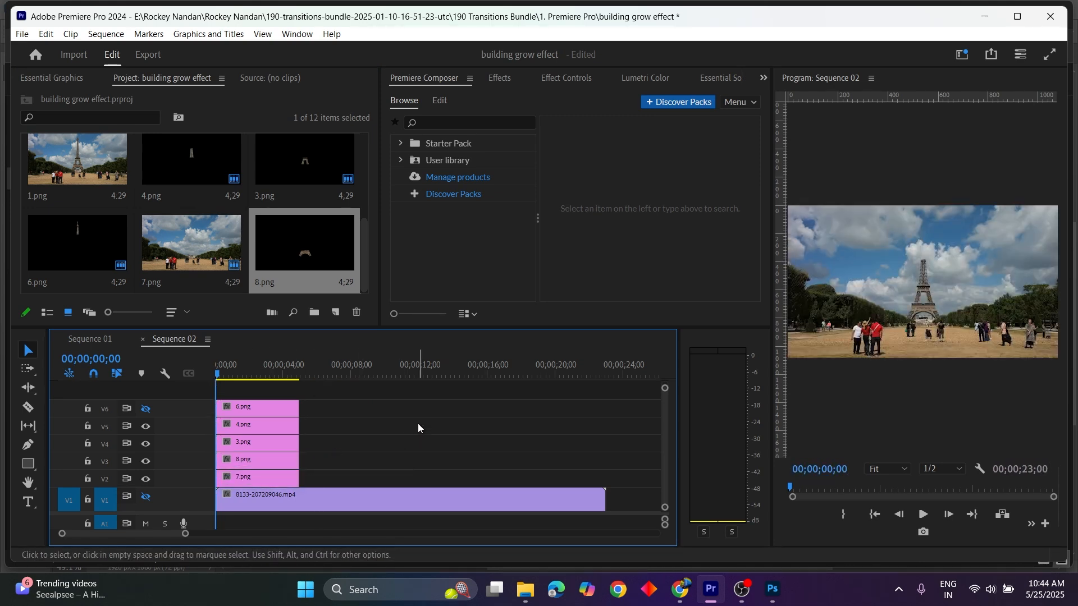
click(147, 409)
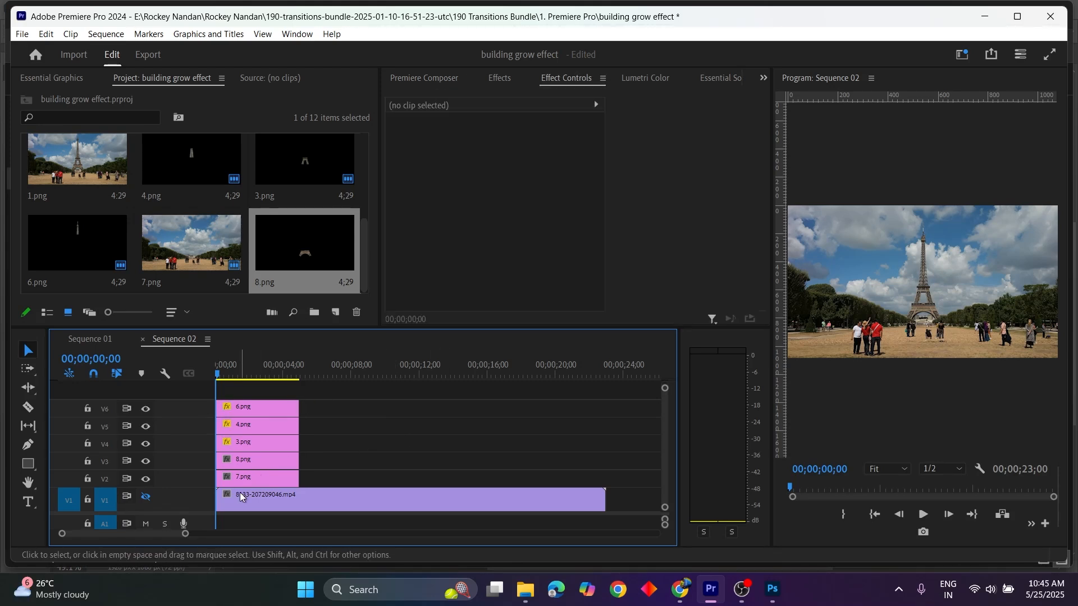
Step: Toggle the visibility of V2 and V3 off and on to check what 7.png and 8.png contribute to the composite
click(256, 479)
click(146, 479)
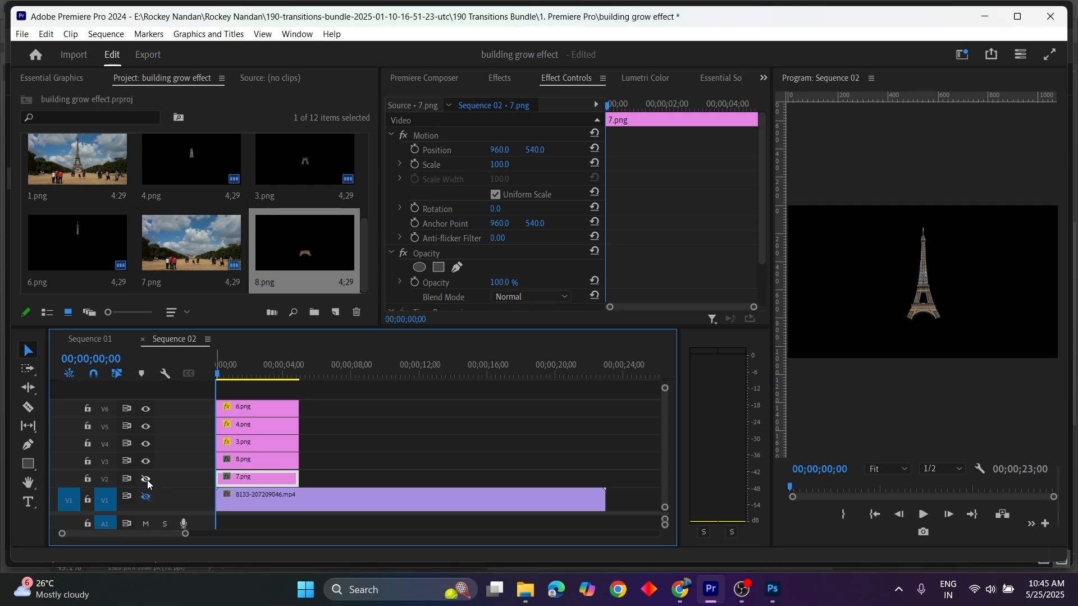
click(146, 479)
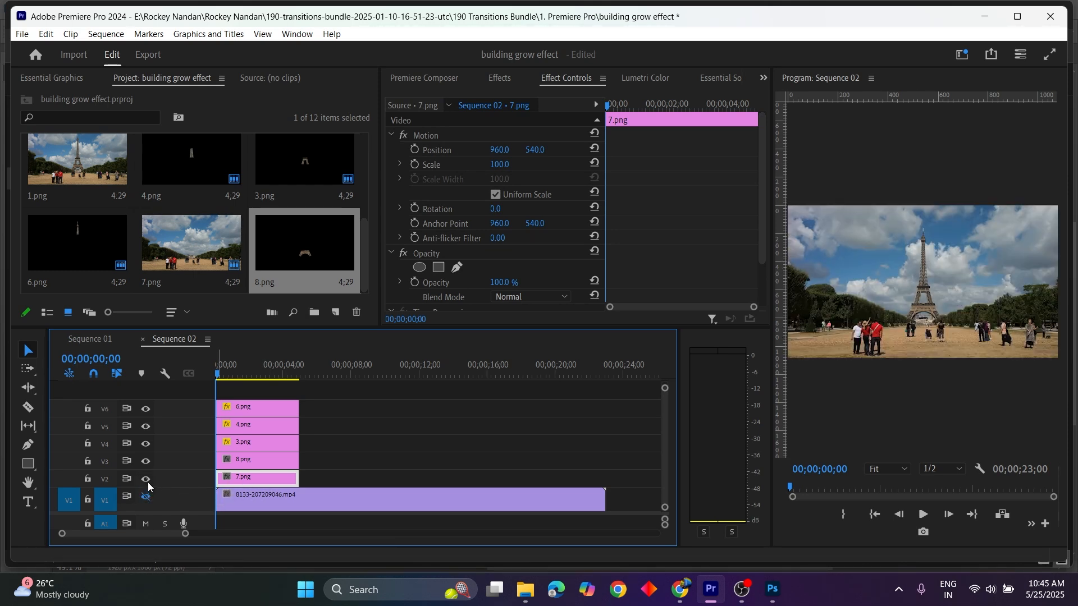
click(253, 464)
click(149, 463)
click(149, 463)
click(149, 463)
click(149, 463)
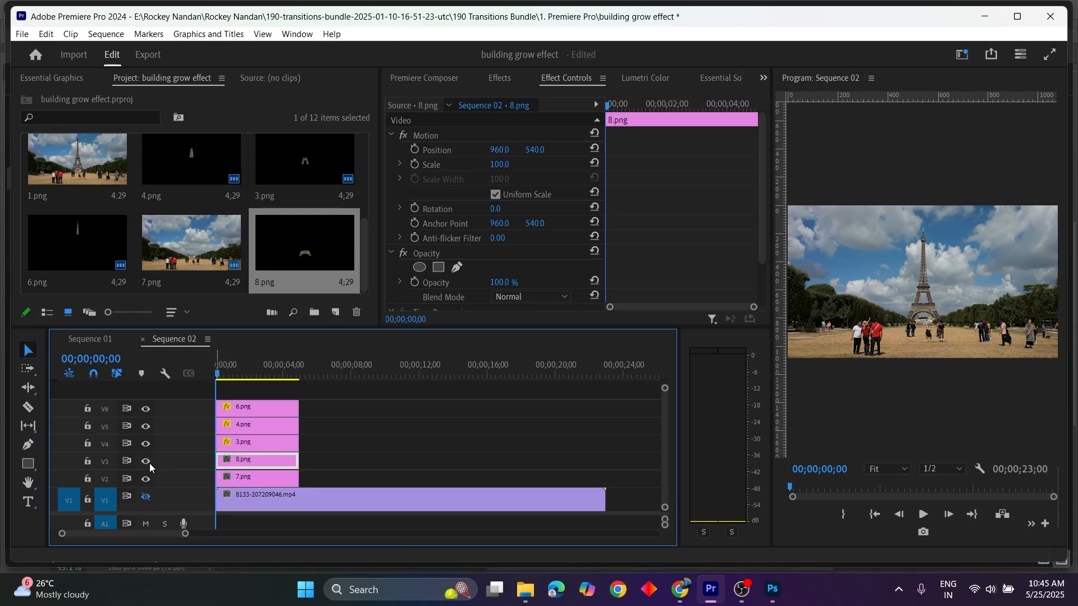
Step: Search the effects for "trans" and apply the Distort Transform effect to 8.png on V3
click(503, 76)
click(465, 97)
text(trab)
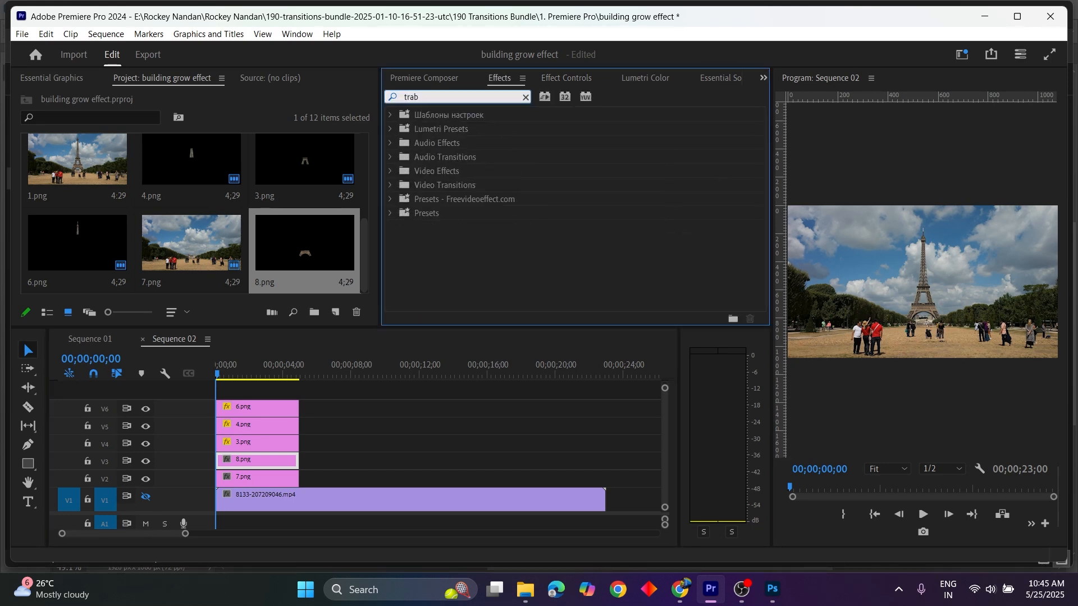
key(BackSpace)
text(ns)
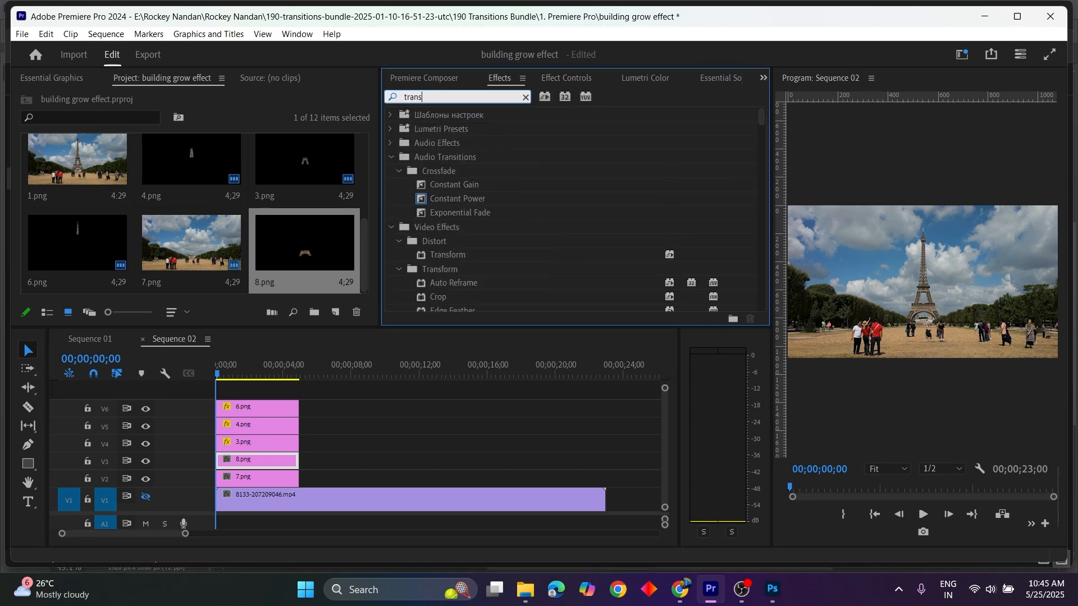
scroll(486, 240, down, 3)
drag(446, 211, 253, 466)
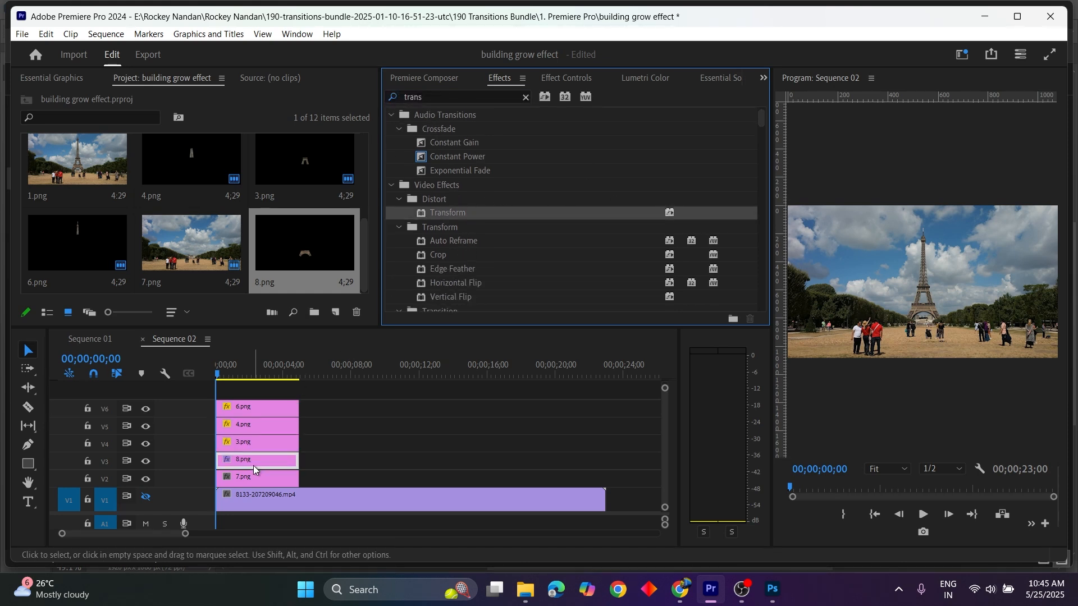
Step: Add a Transform Position keyframe to 8.png at 00;00;00;25
click(574, 78)
scroll(418, 163, down, 5)
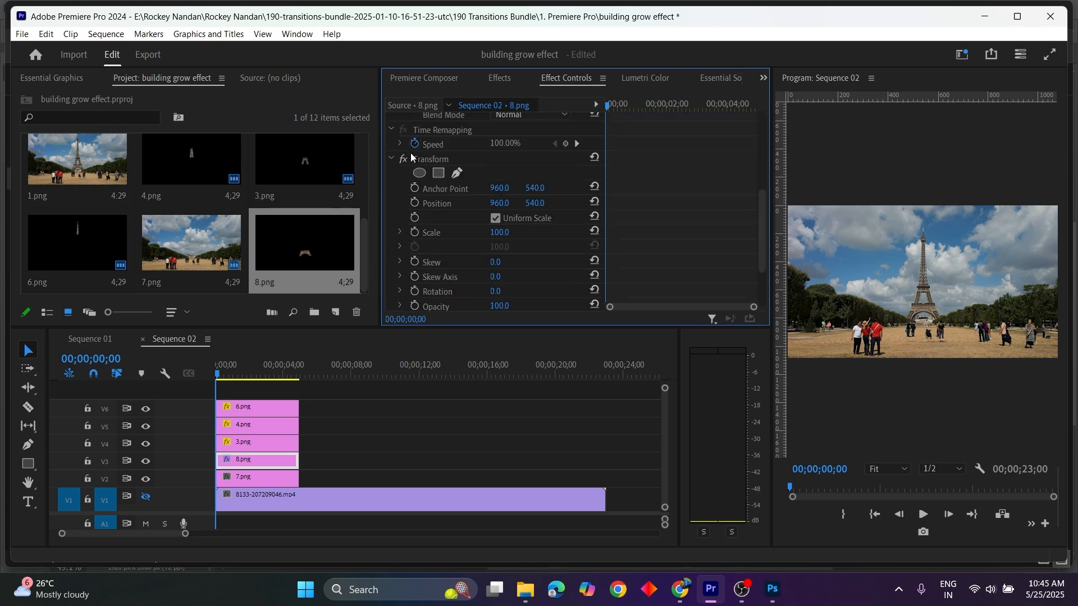
click(435, 162)
click(222, 375)
drag(222, 375, 231, 375)
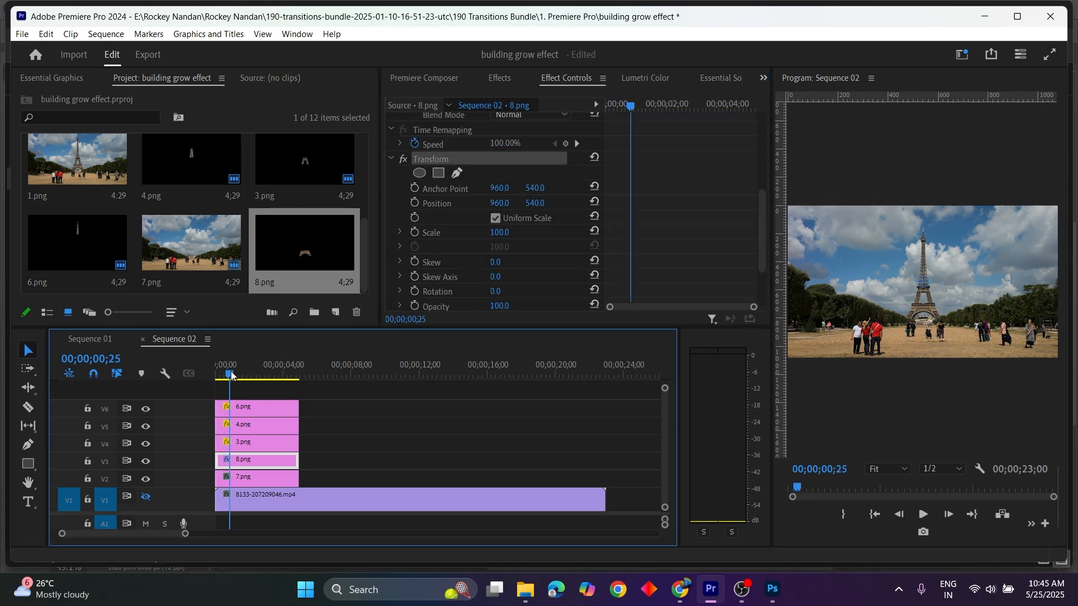
click(415, 203)
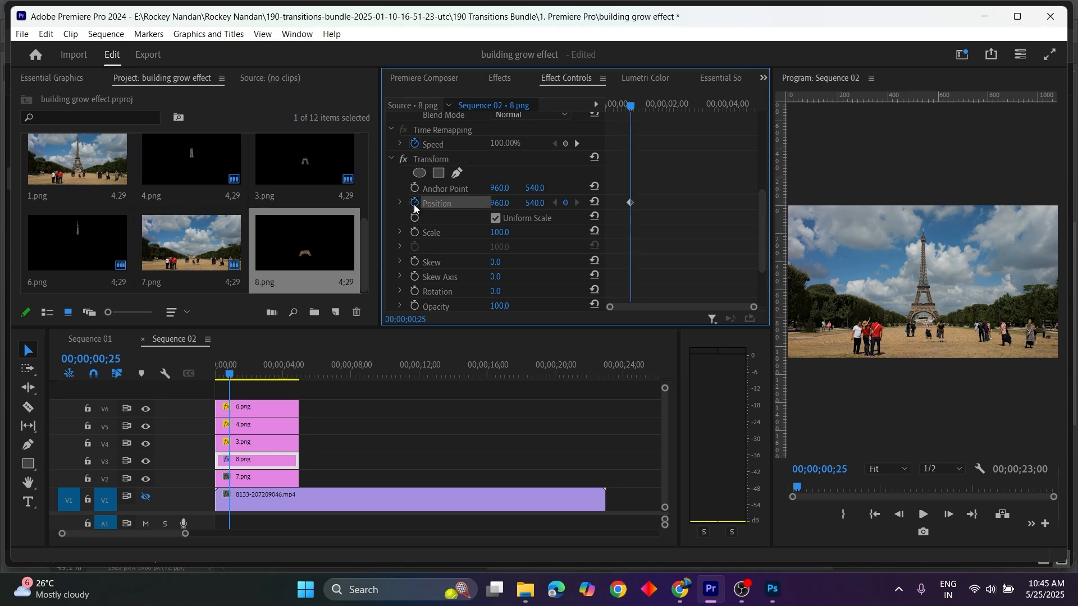
Step: Hide tracks V4 to V6 and keyframe the Transform Position of 8.png at the sequence start with a Y value of -282
drag(147, 444, 148, 418)
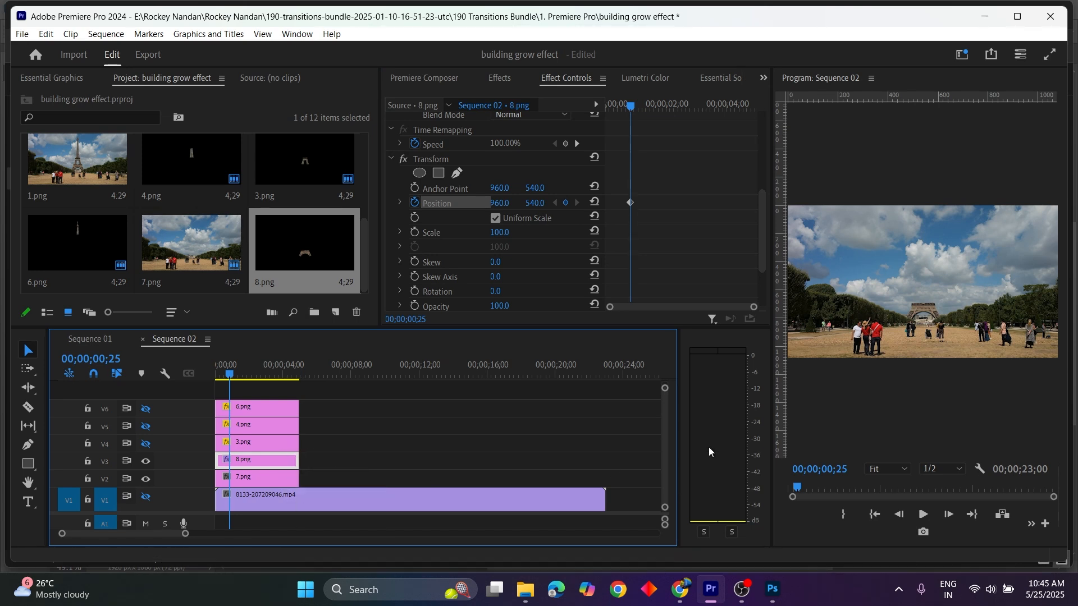
drag(635, 107, 592, 110)
drag(535, 203, 553, 204)
click(535, 203)
text(-279)
key(Return)
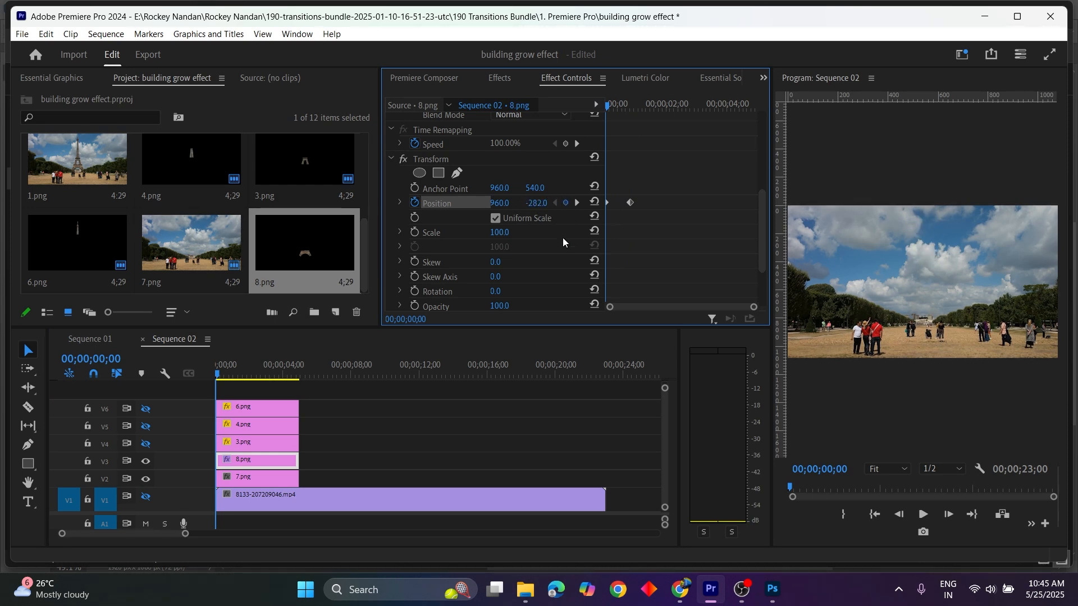
Step: Set the Transform effect's Shutter Angle to 300 on 8.png
scroll(563, 238, down, 3)
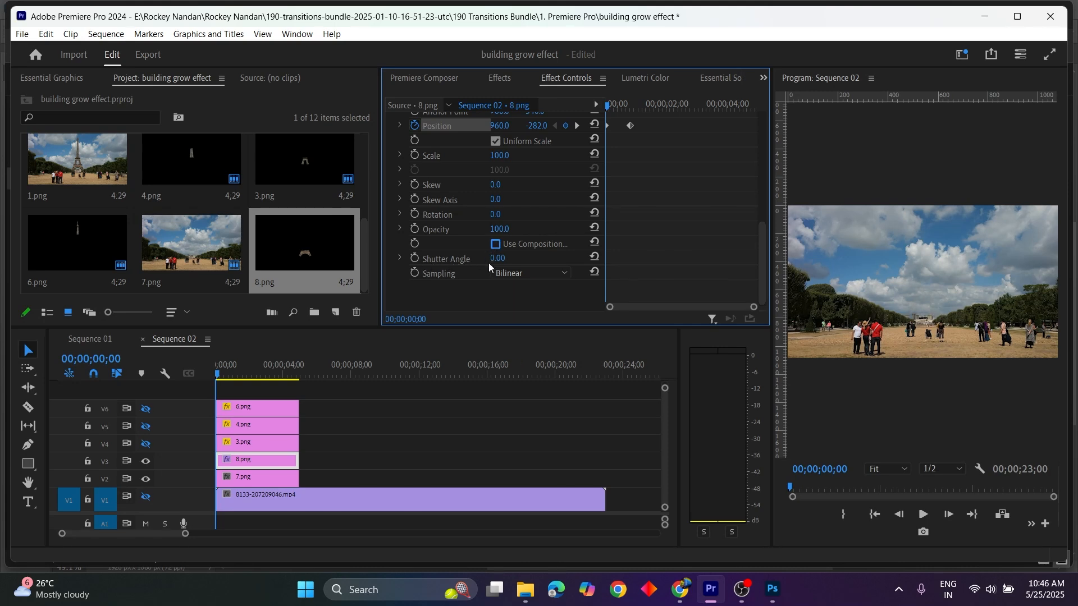
click(500, 259)
text(300)
click(655, 196)
Step: Apply Ease In to the second Position keyframe of 8.png and Ease Out to the first one
scroll(653, 211, up, 3)
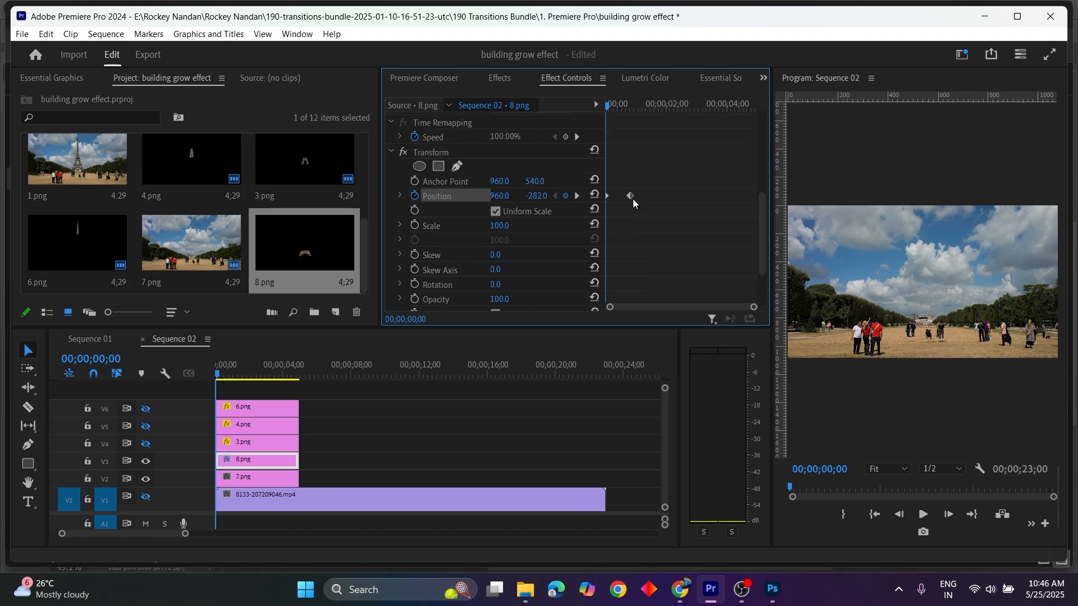
right_click(631, 199)
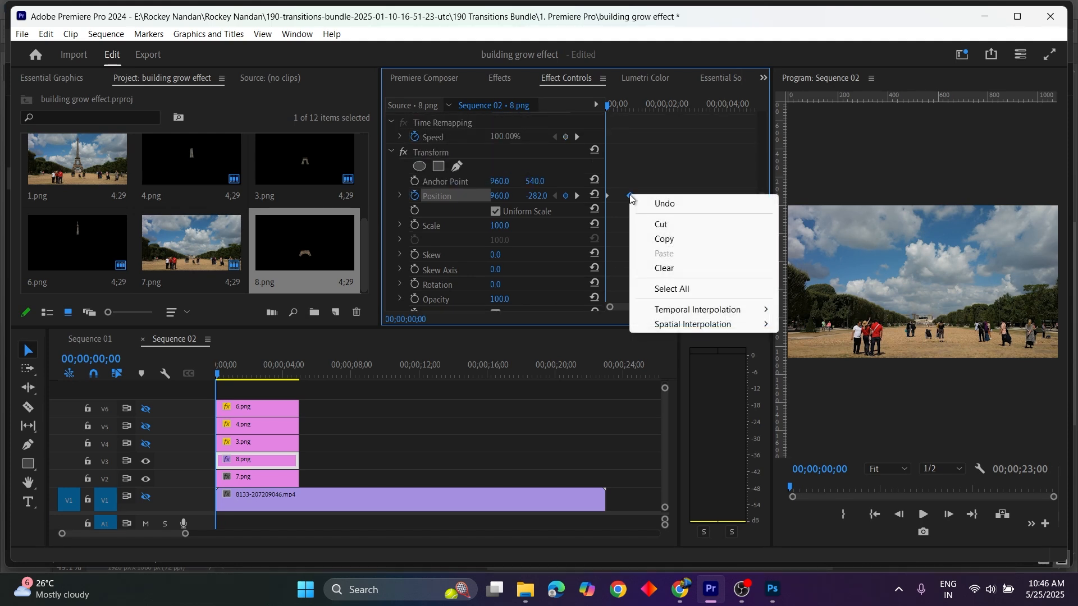
mouse_move(682, 314)
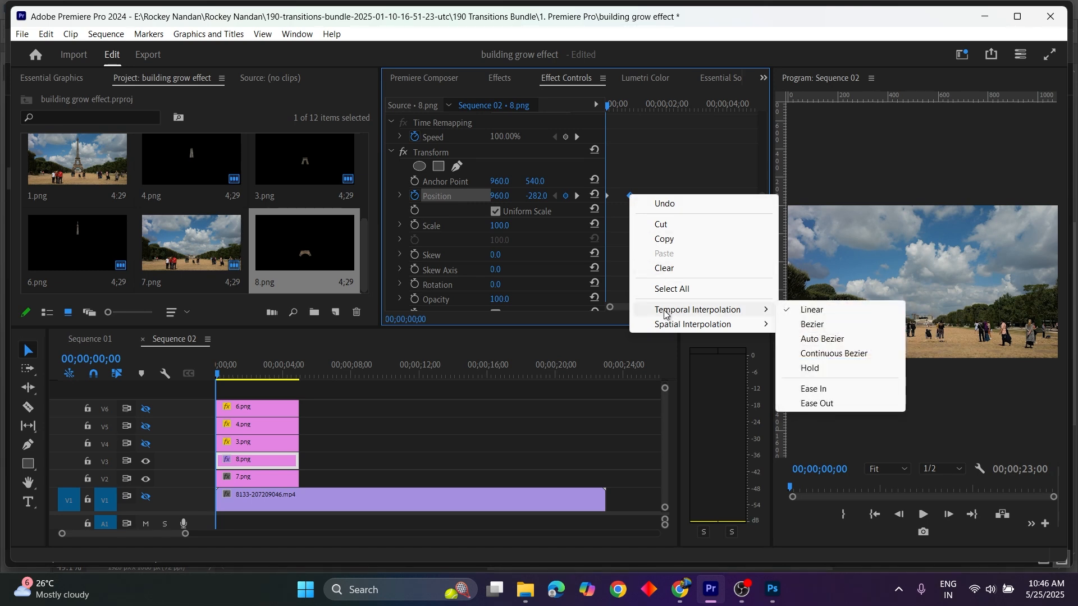
click(832, 389)
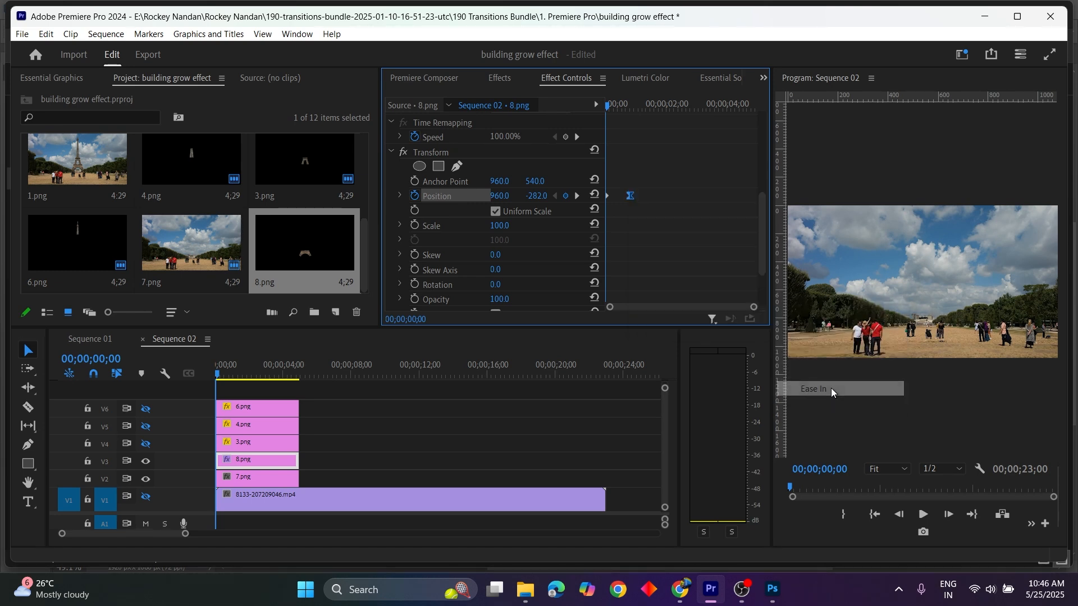
right_click(607, 198)
mouse_move(685, 311)
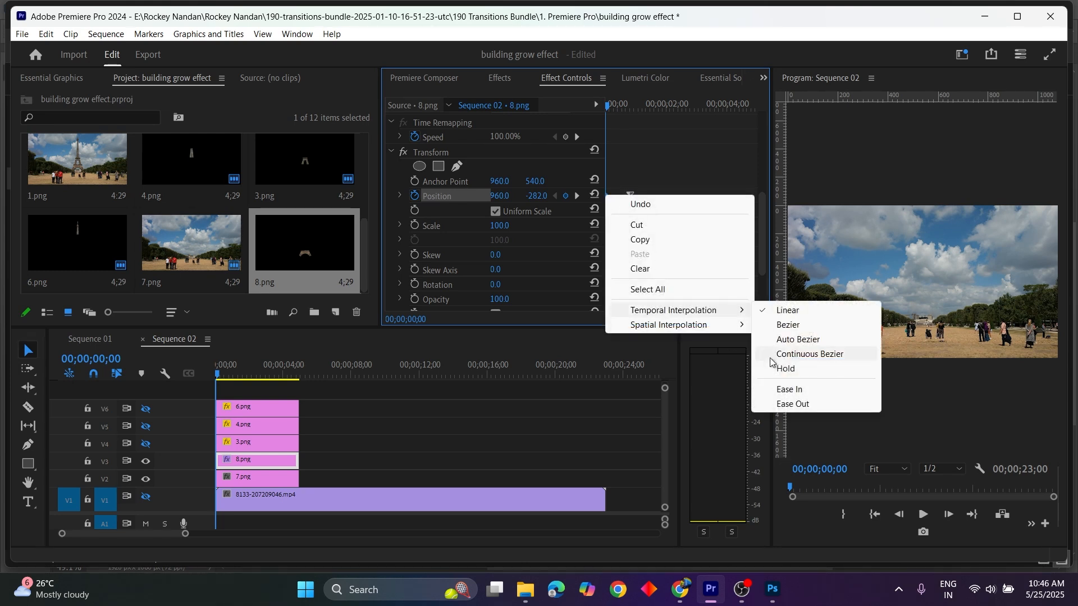
click(812, 404)
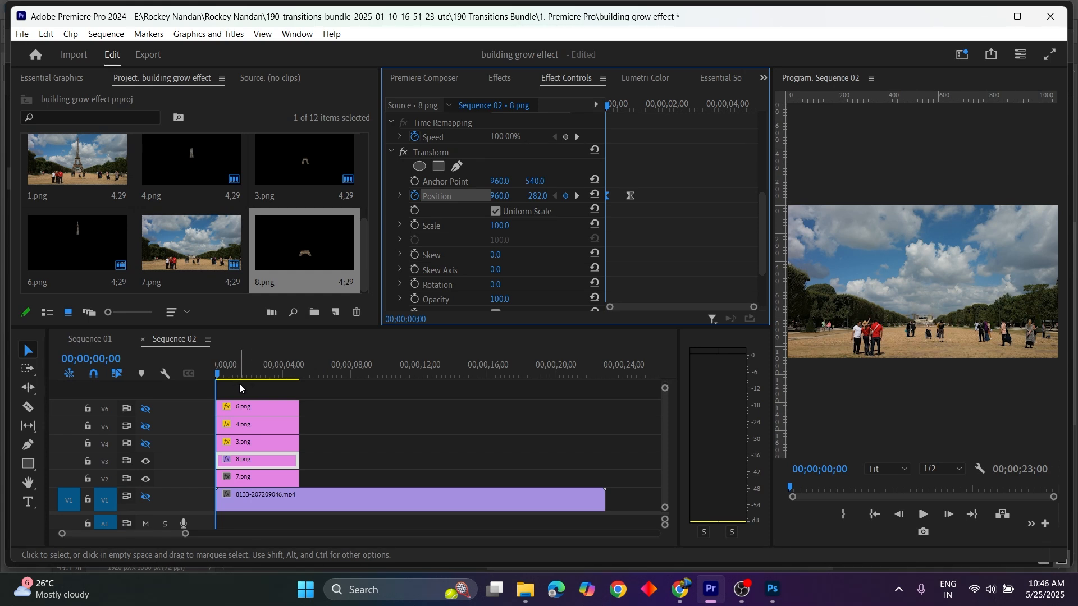
Step: Play back the 8.png position animation from the sequence start to check its speed
key(space)
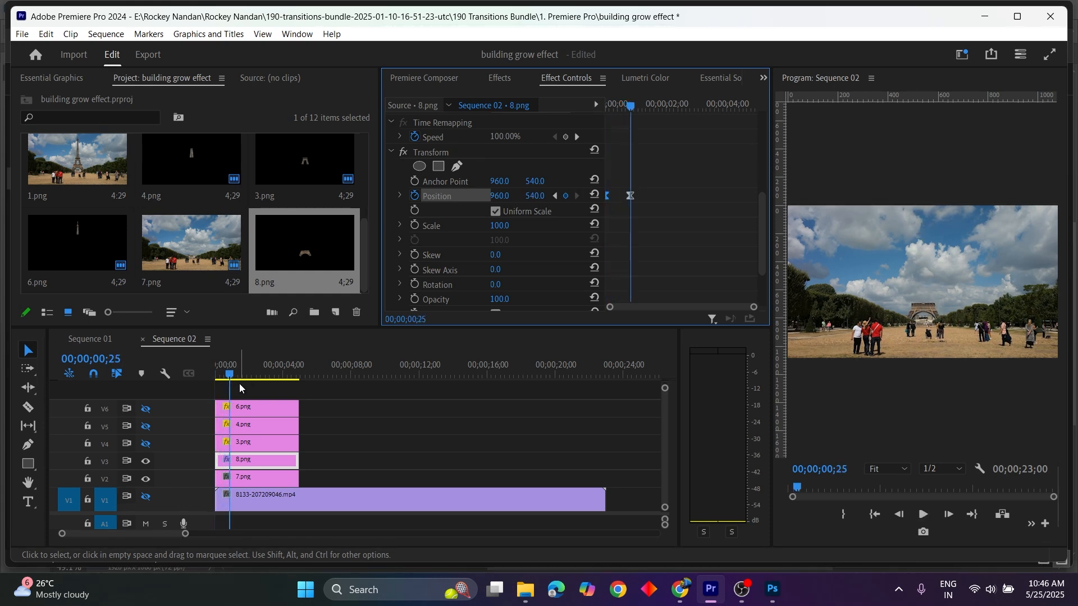
drag(234, 375, 193, 380)
key(space)
key(space)
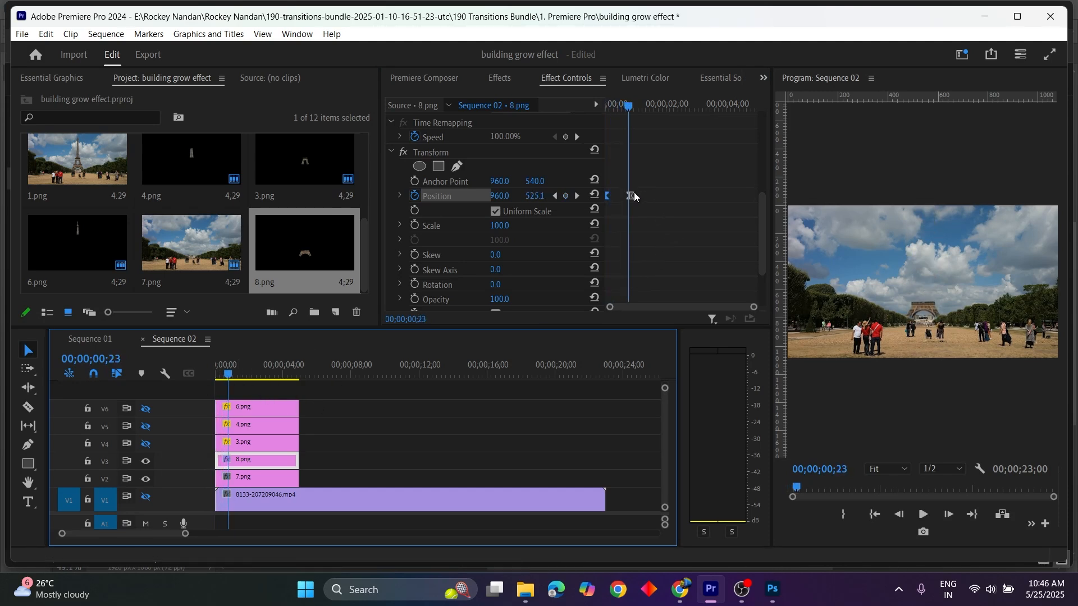
Step: Move the second Position keyframe of 8.png to 00;00;00;14 and replay the animation from the start
drag(621, 195, 618, 195)
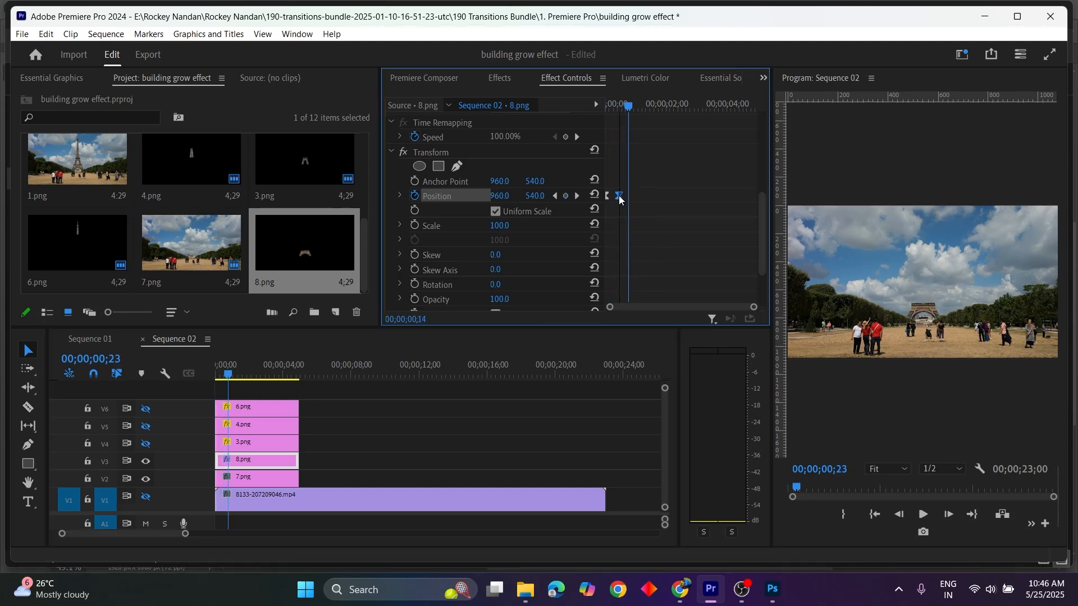
drag(235, 372, 163, 386)
key(space)
key(space)
drag(239, 371, 204, 373)
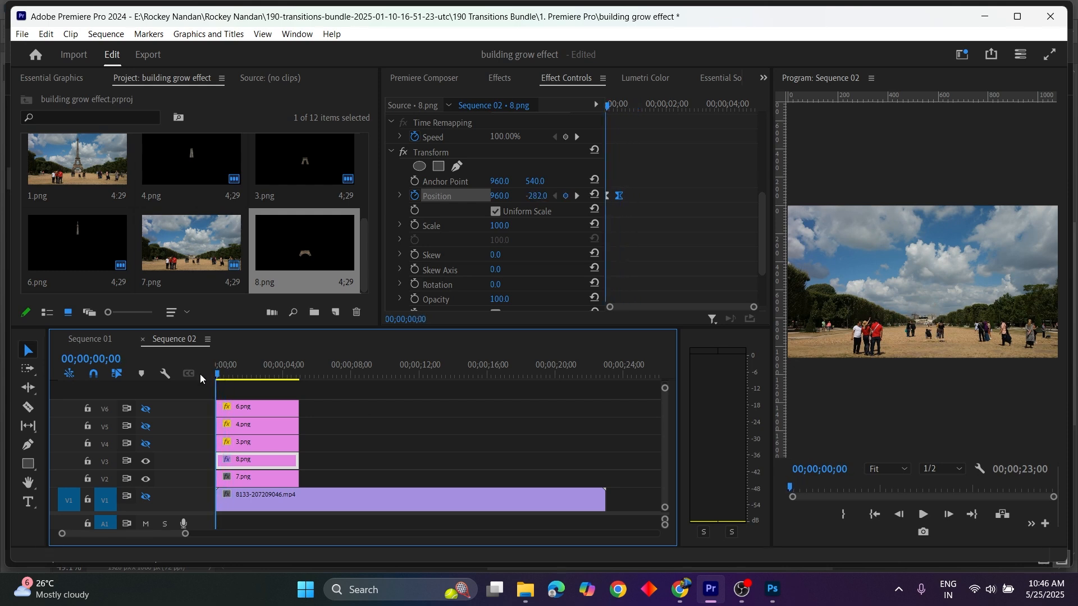
key(space)
key(space)
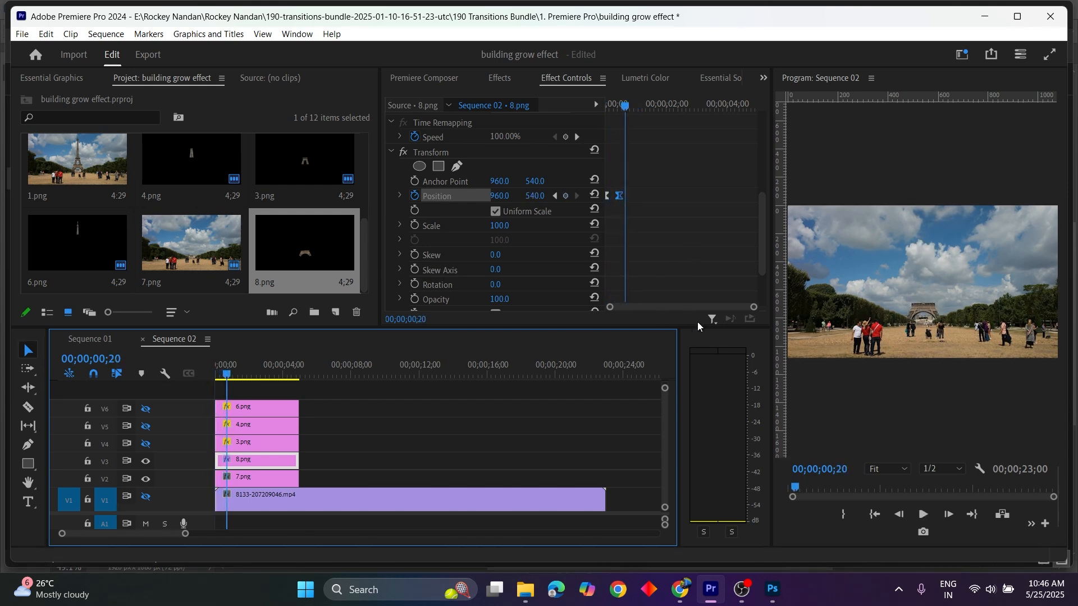
Step: Move the second Position keyframe of 8.png to 00;00;00;11, replay the animation and return to the sequence start
drag(754, 309, 710, 312)
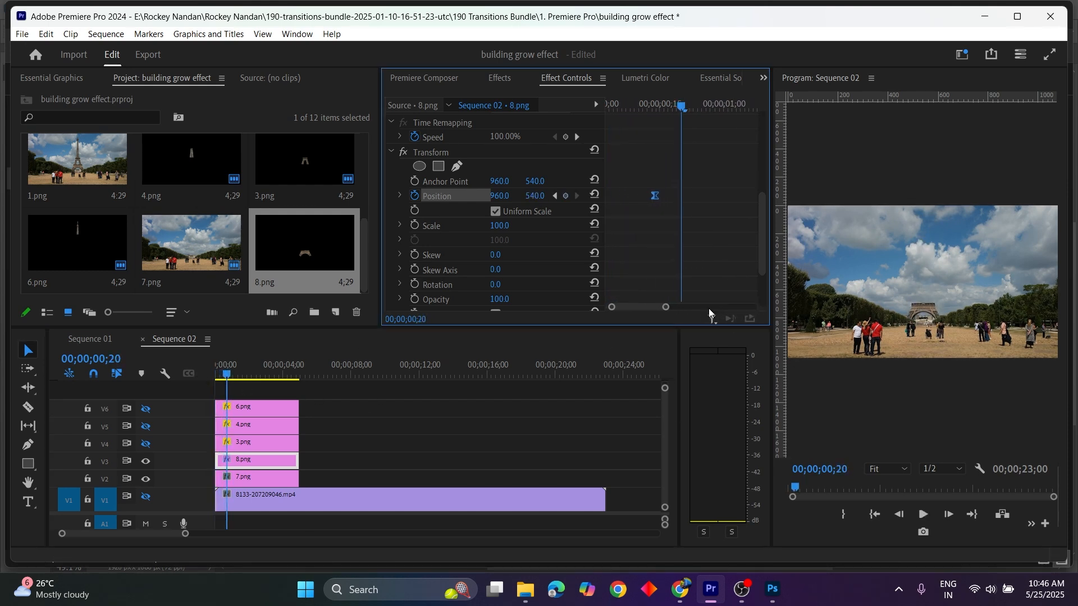
drag(658, 200, 644, 200)
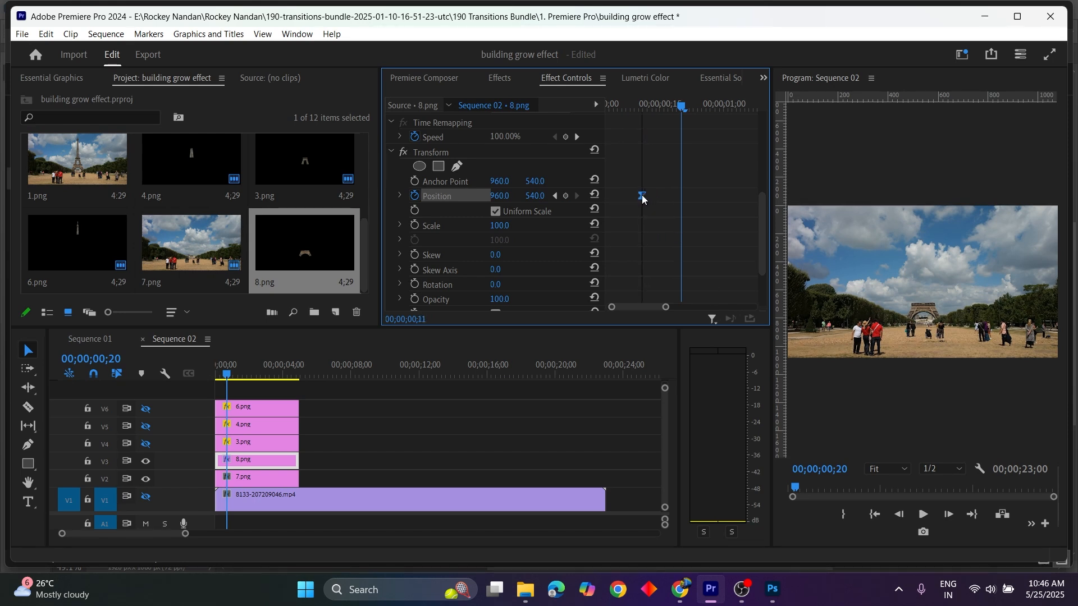
drag(222, 370, 97, 381)
key(space)
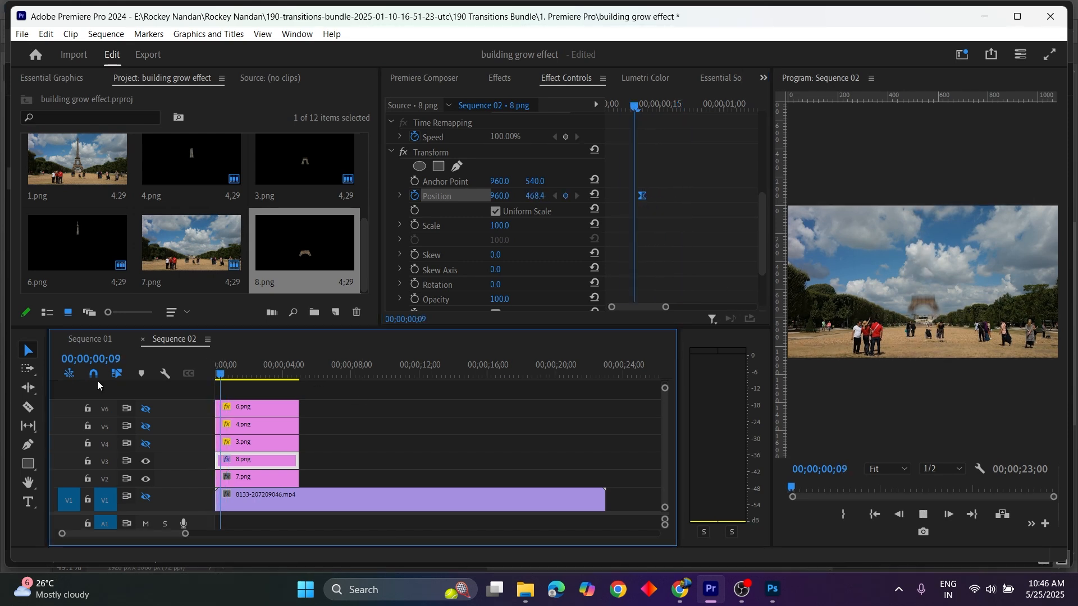
key(space)
key(Home)
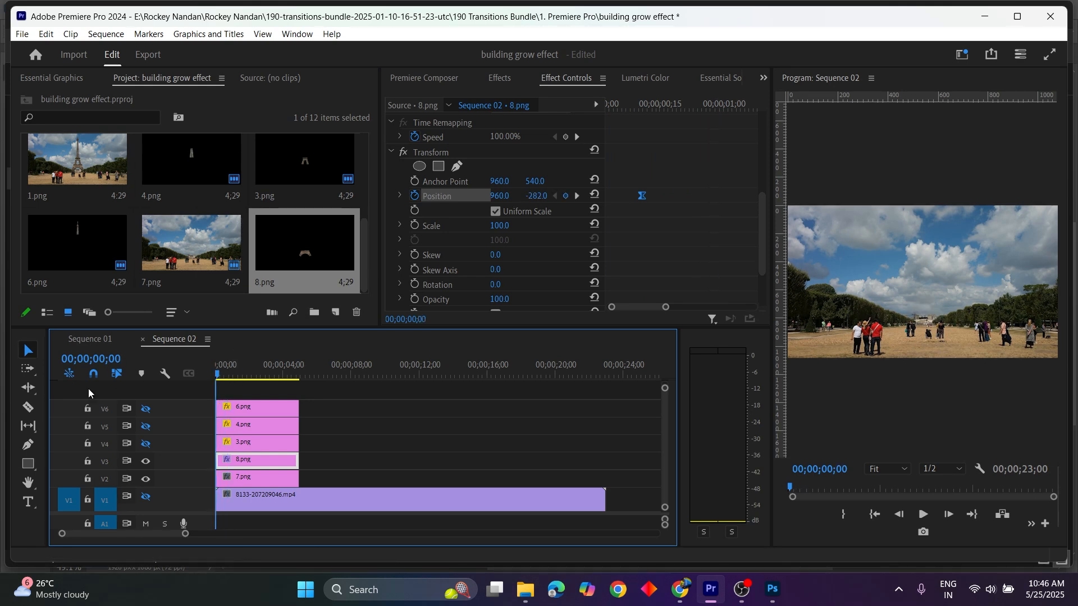
Step: Show track V4 and shift the 3.png clip so it starts at 00;00;00;11, where the 8.png animation ends
key(space)
key(space)
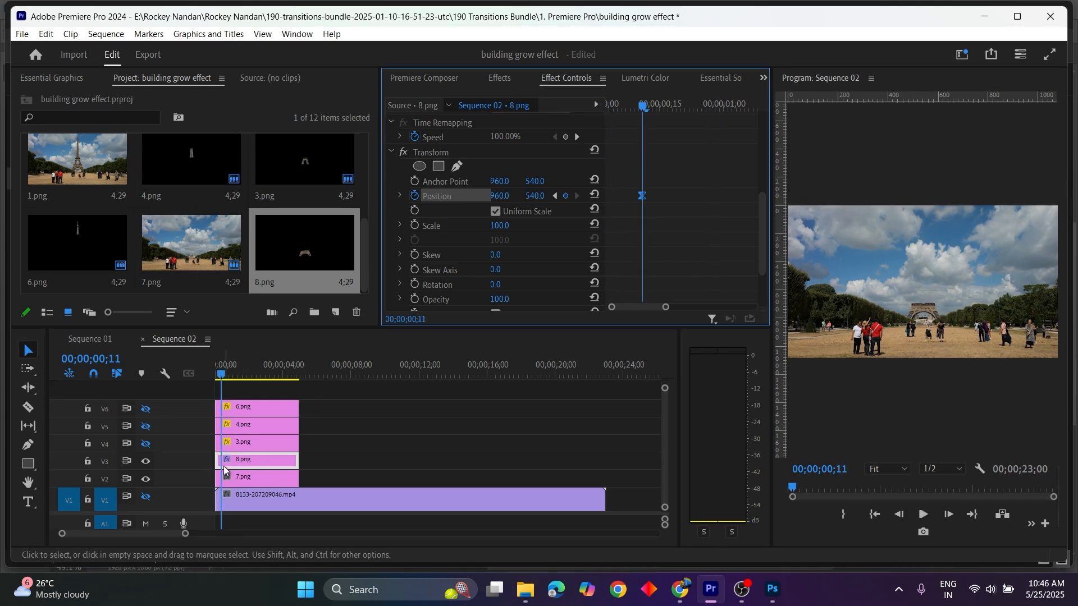
click(247, 443)
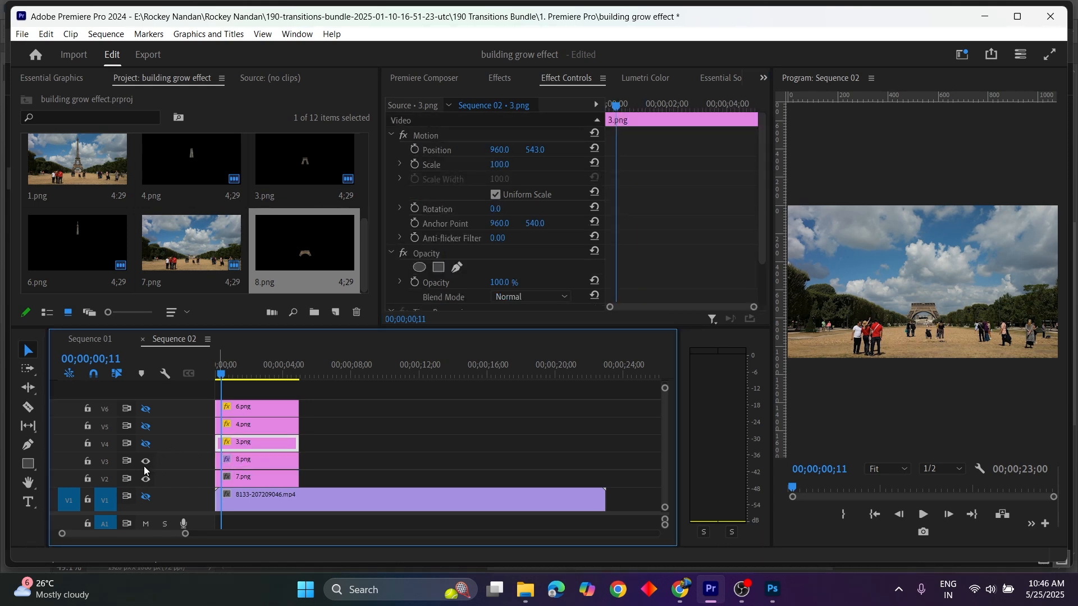
click(146, 444)
drag(235, 445, 244, 443)
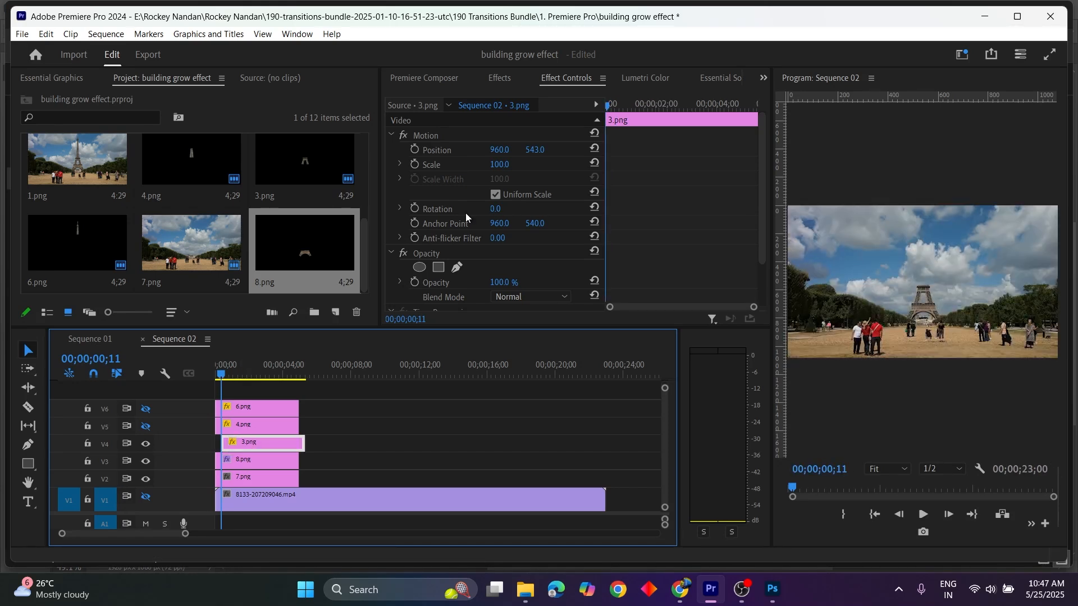
Step: Copy the keyframed Transform effect from 8.png and paste it onto 3.png
scroll(465, 214, down, 1)
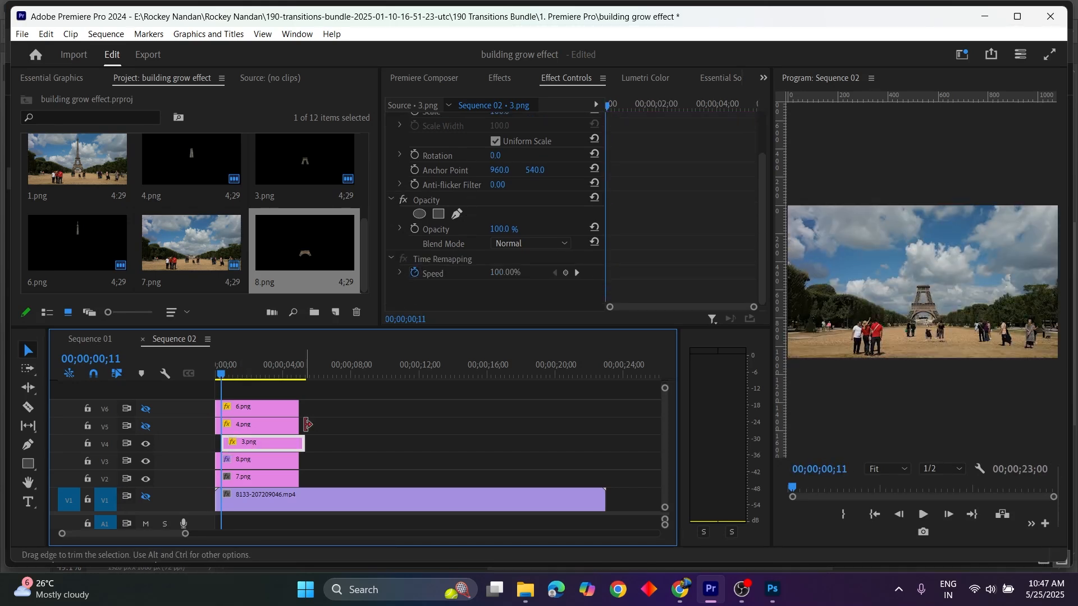
click(266, 463)
scroll(445, 219, down, 4)
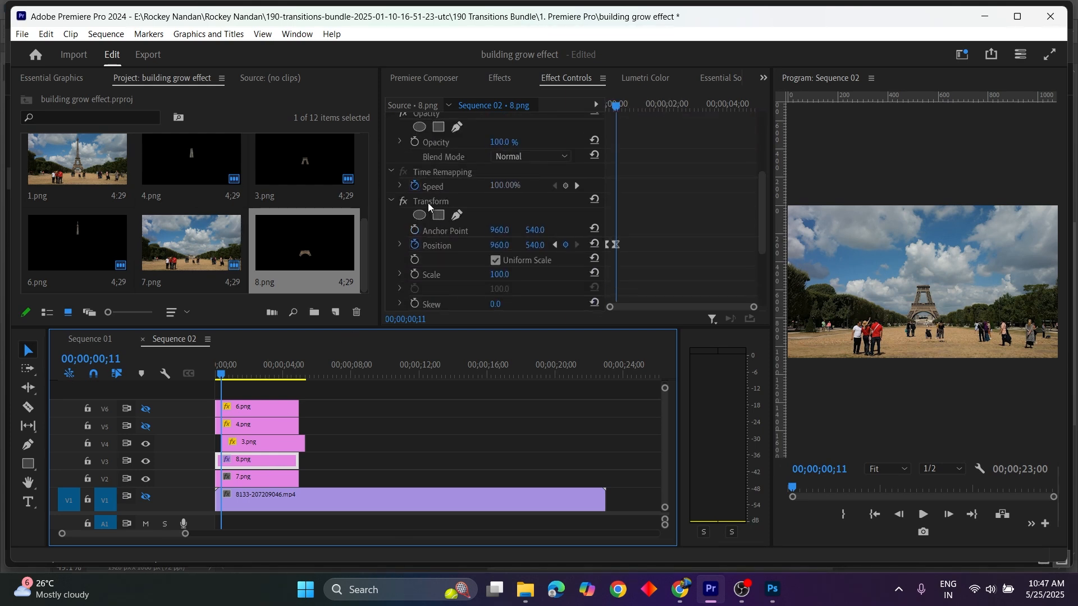
right_click(429, 204)
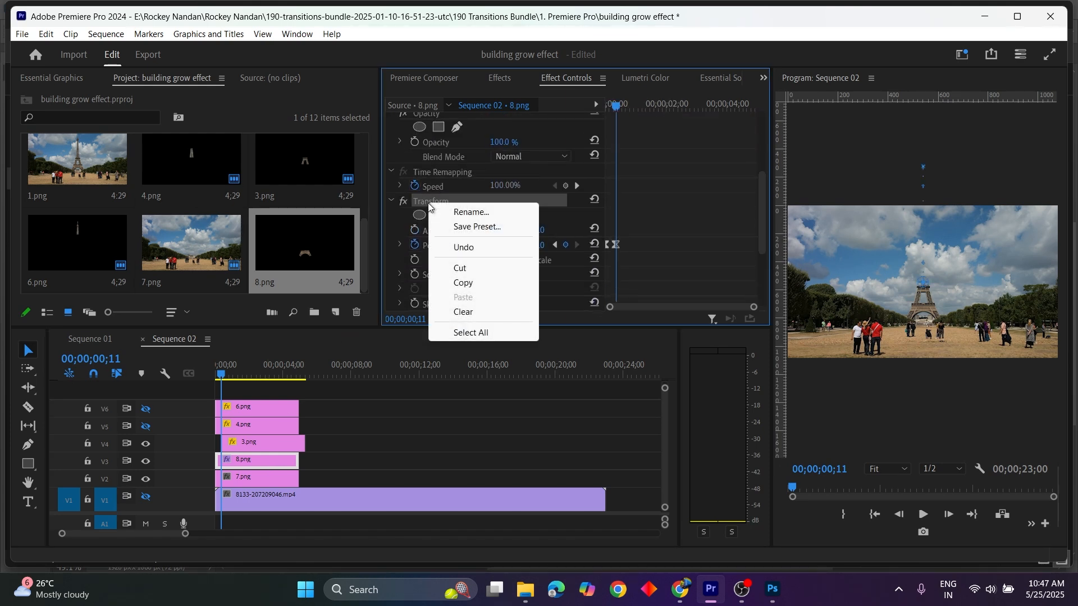
click(468, 284)
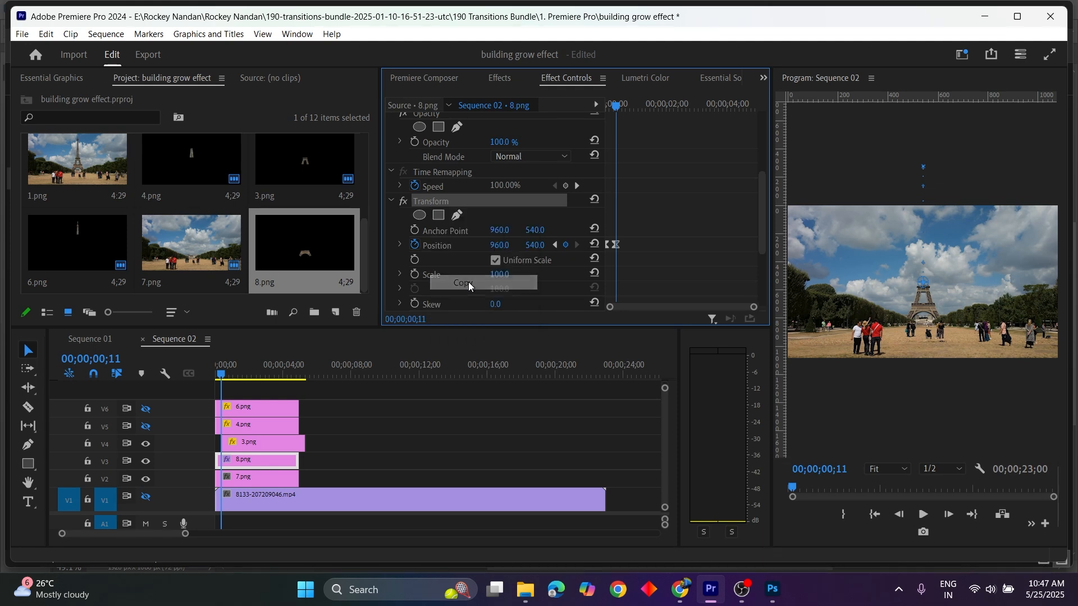
click(268, 442)
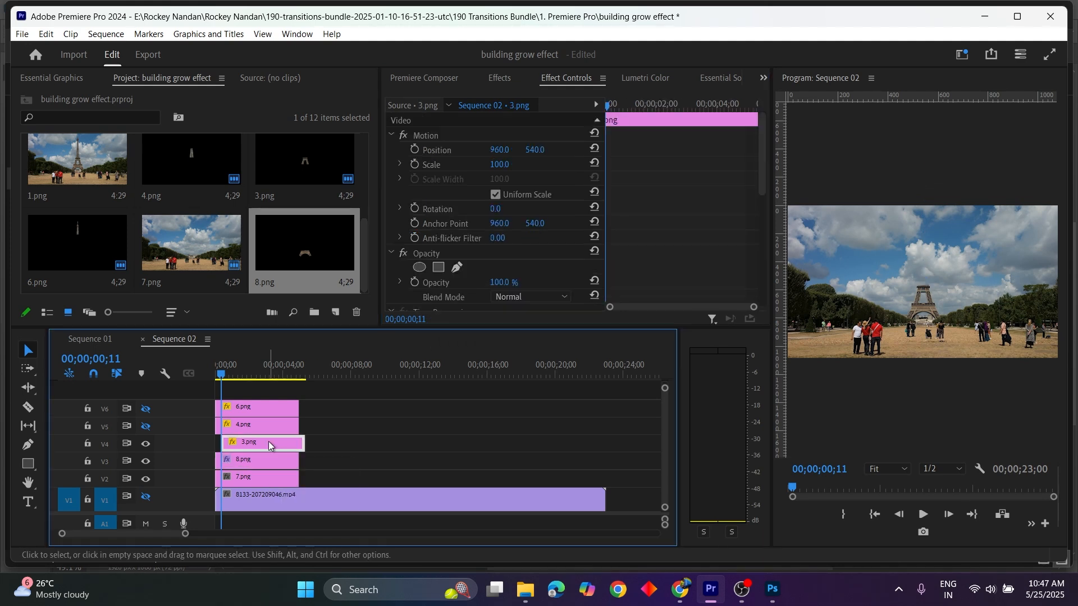
key(ctrl+v)
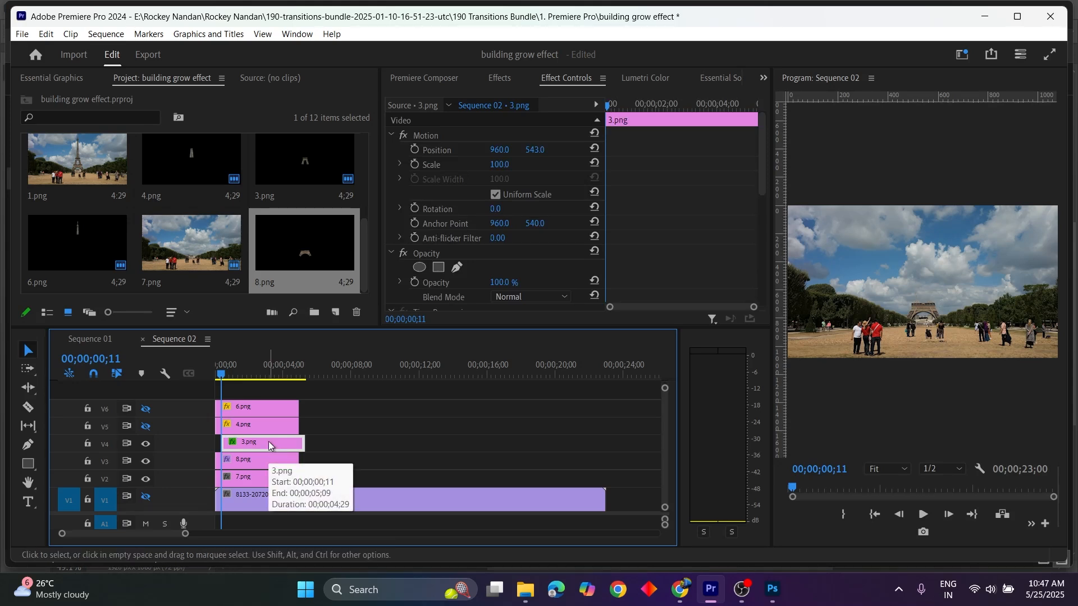
Step: Play back the 8.png and 3.png animations from the sequence start
click(232, 375)
drag(234, 376, 177, 374)
key(space)
key(space)
drag(233, 374, 223, 375)
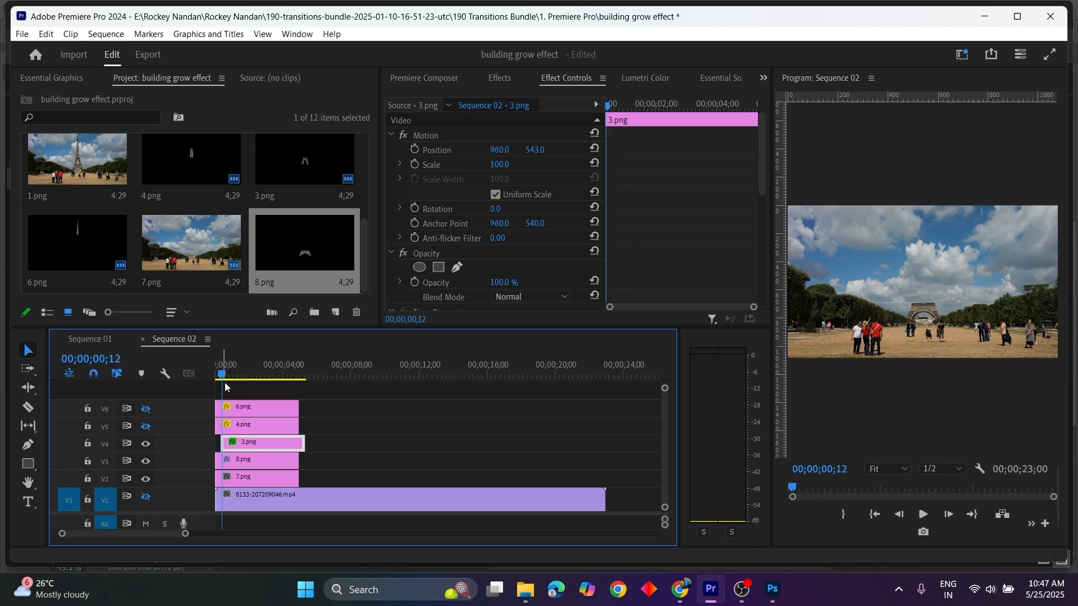
Step: Move the second Transform Position keyframe of 3.png a little earlier and replay the animation from the sequence start
scroll(636, 254, down, 5)
scroll(634, 257, down, 2)
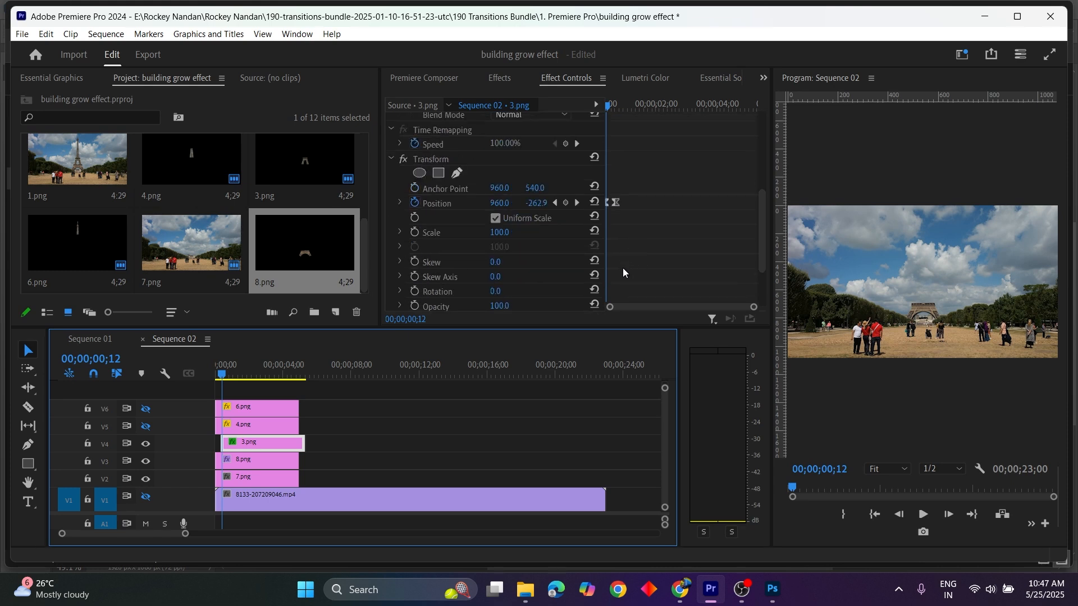
drag(754, 307, 699, 309)
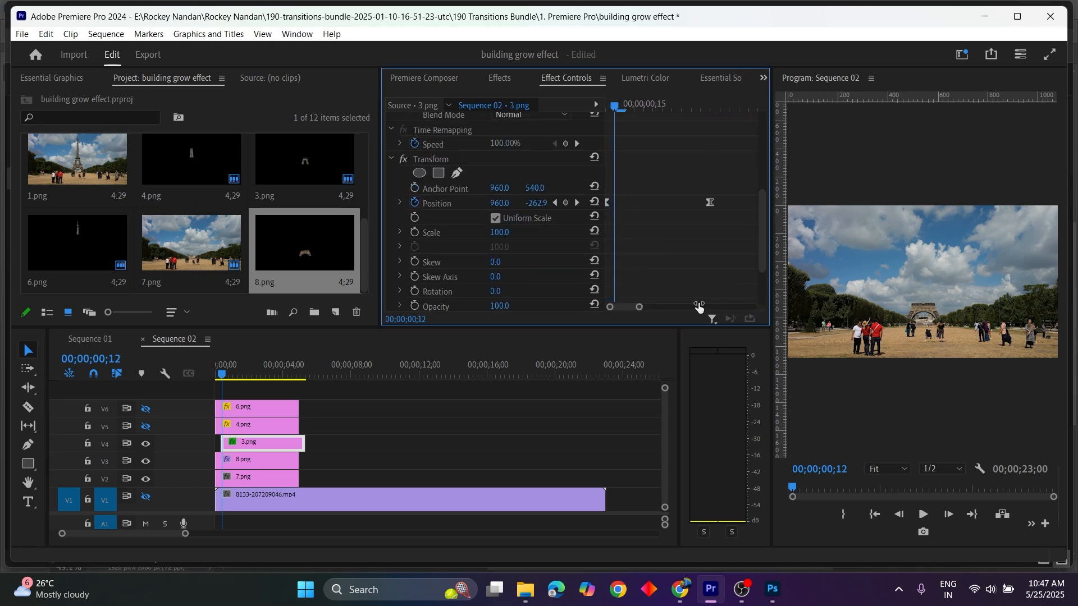
drag(715, 204, 684, 203)
drag(238, 377, 143, 370)
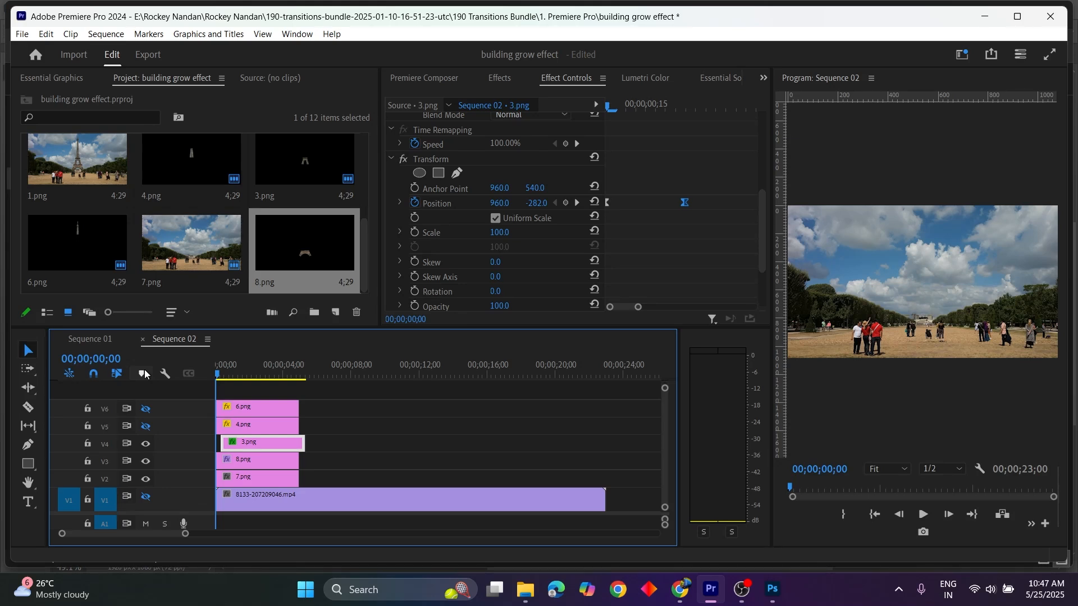
key(space)
key(space)
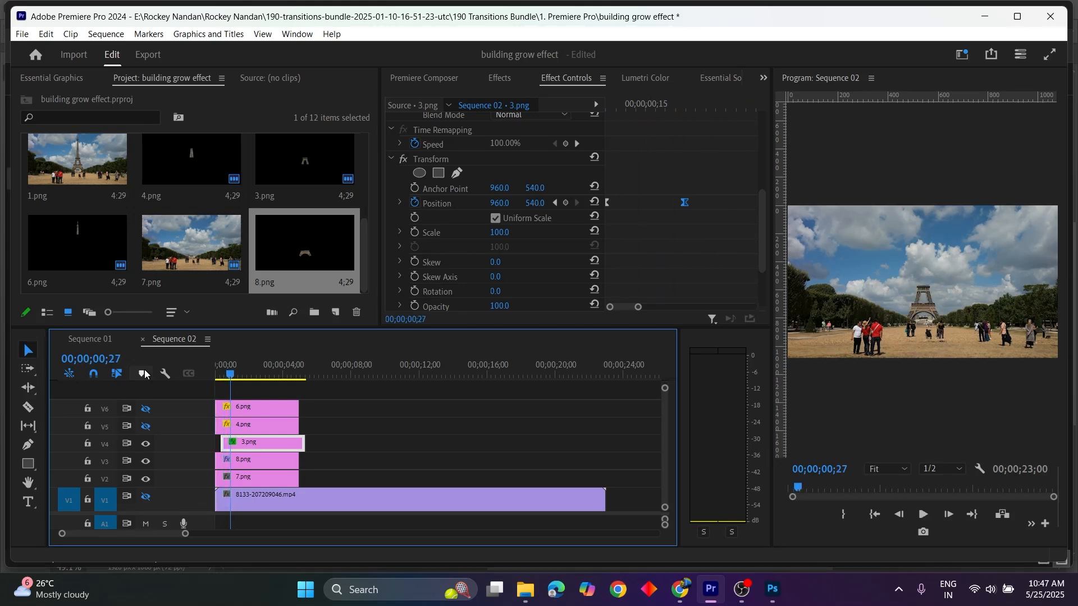
Step: Move the second Position keyframe of 3.png to 00;00;00;17 and replay the animation from the sequence start
drag(231, 370, 227, 366)
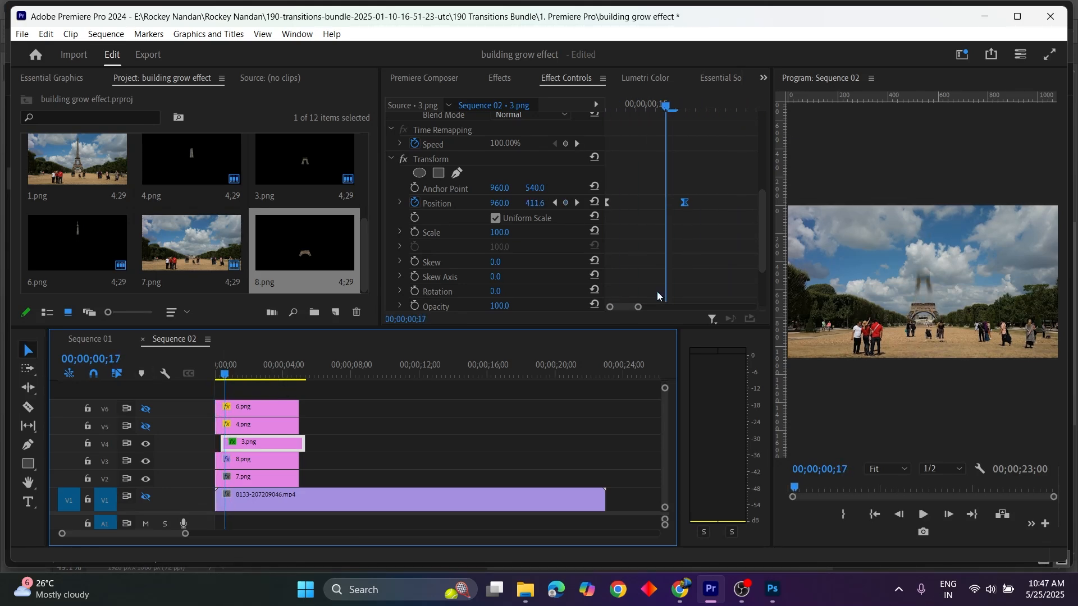
mouse_move(685, 203)
mouse_down()
mouse_move(655, 201)
mouse_move(664, 206)
mouse_up()
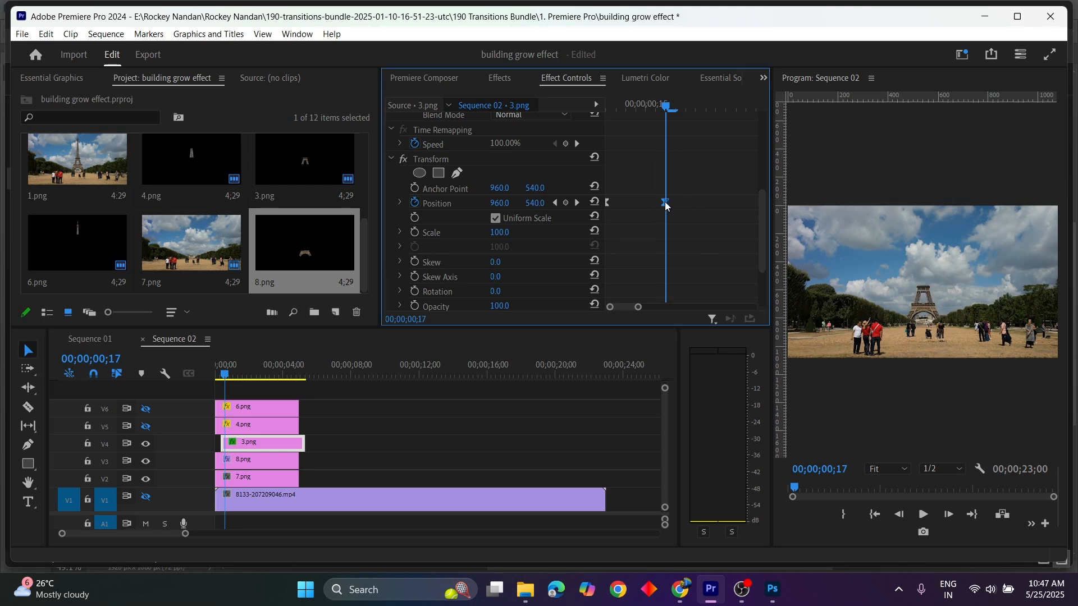
click(182, 370)
key(Home)
key(space)
key(space)
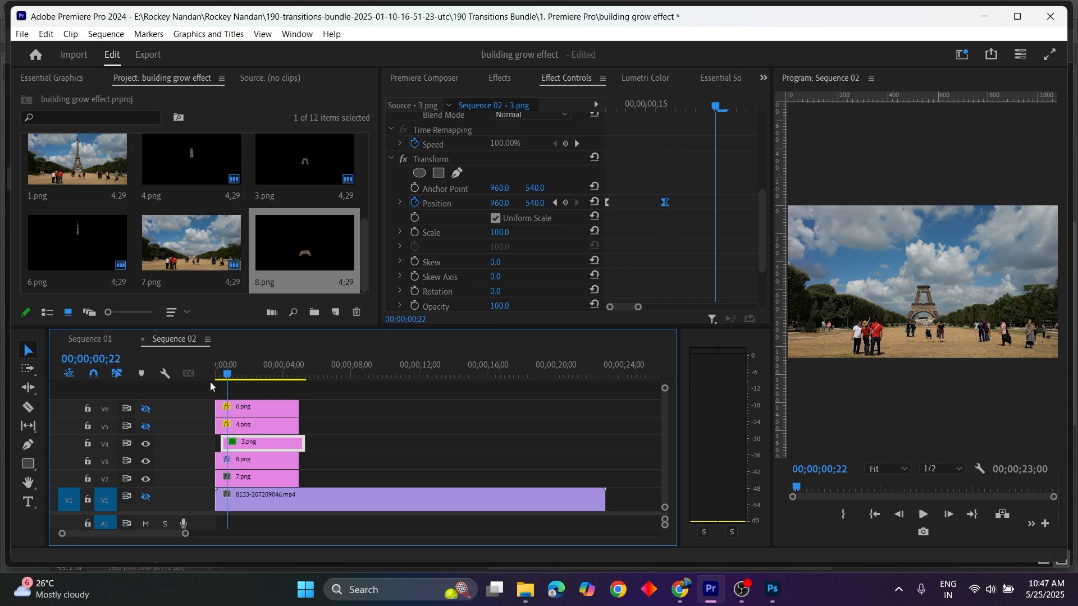
Step: Move the 4.png and 6.png clips together so they start at 00;00;00;22, and show track V5
drag(249, 398, 255, 428)
click(375, 416)
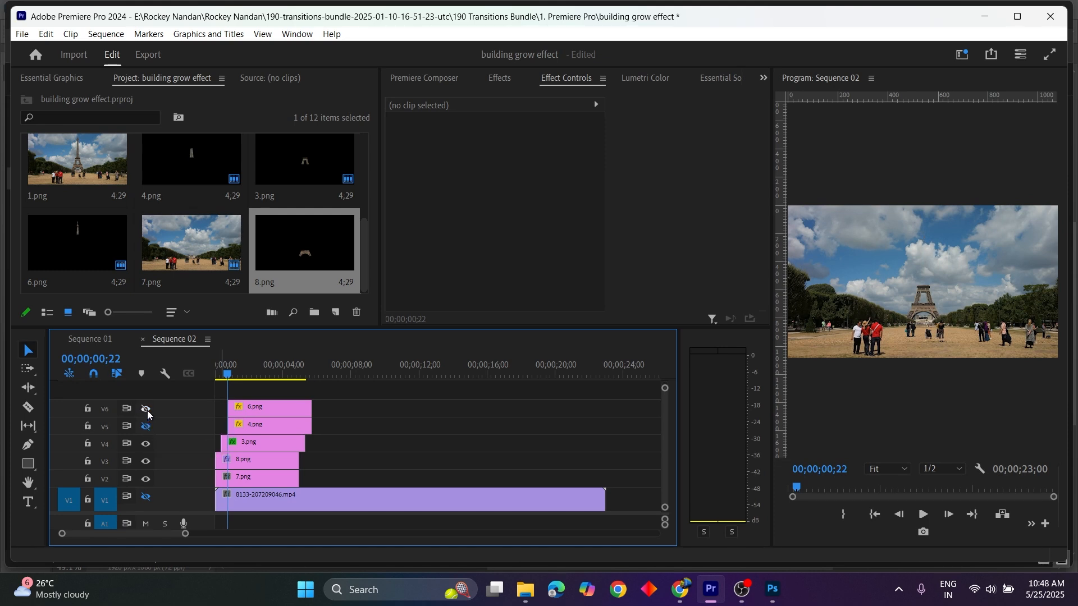
click(146, 427)
Step: Paste the copied Transform effect onto 4.png and play back the animation from the sequence start
click(267, 430)
click(259, 446)
click(262, 428)
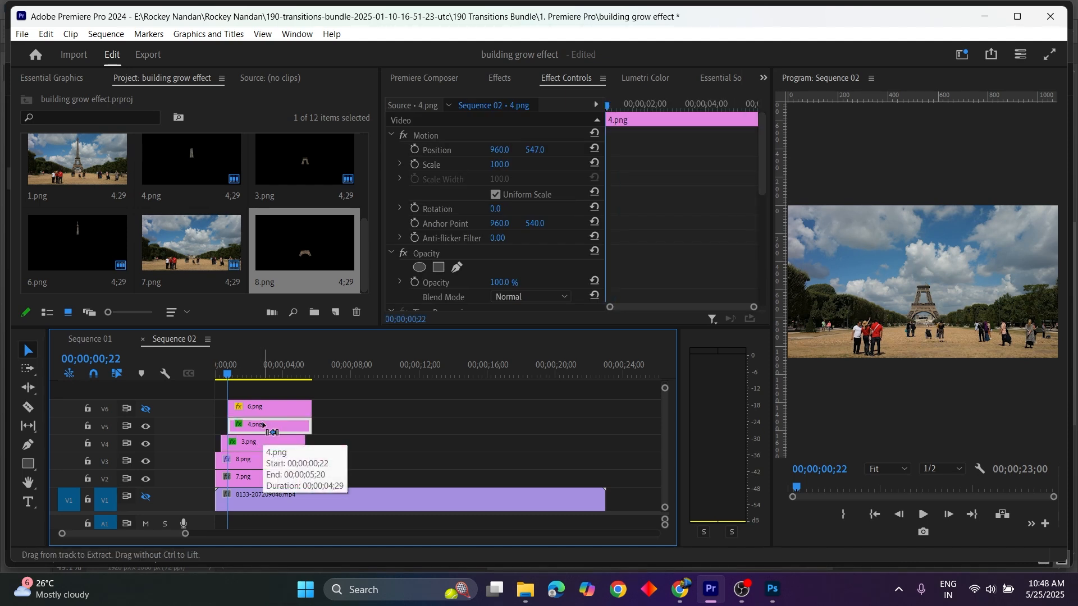
drag(227, 368, 51, 377)
key(space)
key(space)
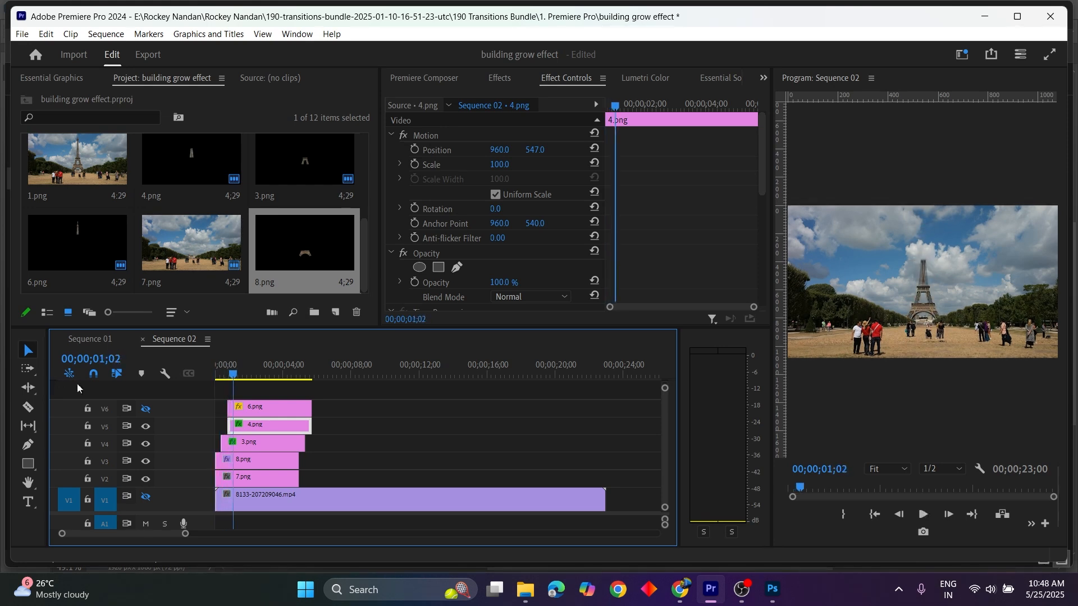
Step: Move the second Position keyframe of 4.png to 00;00;01;00 and replay the animation from the sequence start
scroll(686, 256, down, 5)
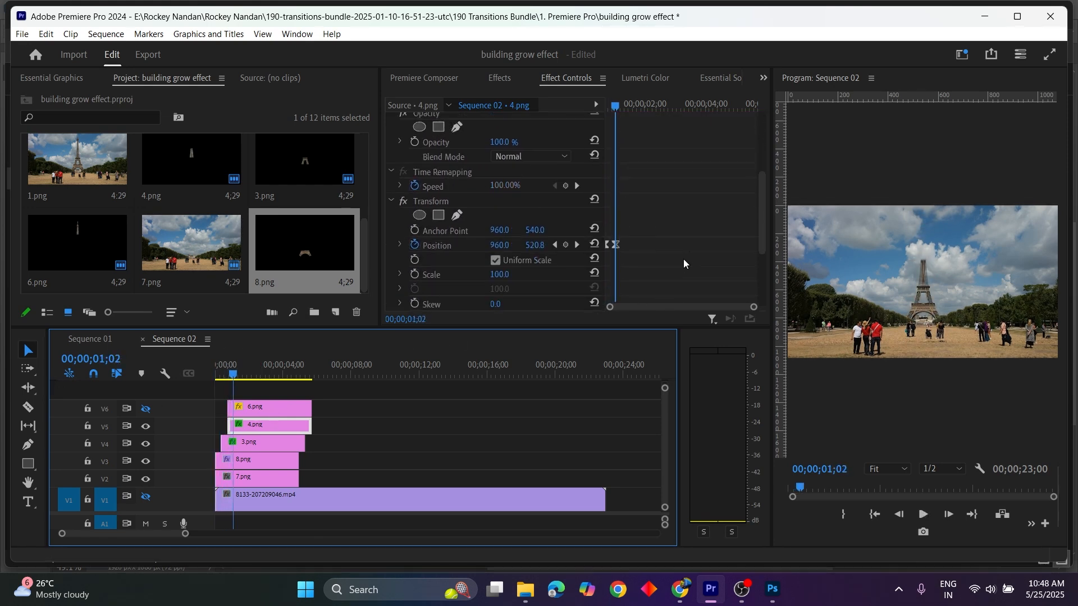
scroll(683, 263, down, 1)
drag(754, 307, 638, 307)
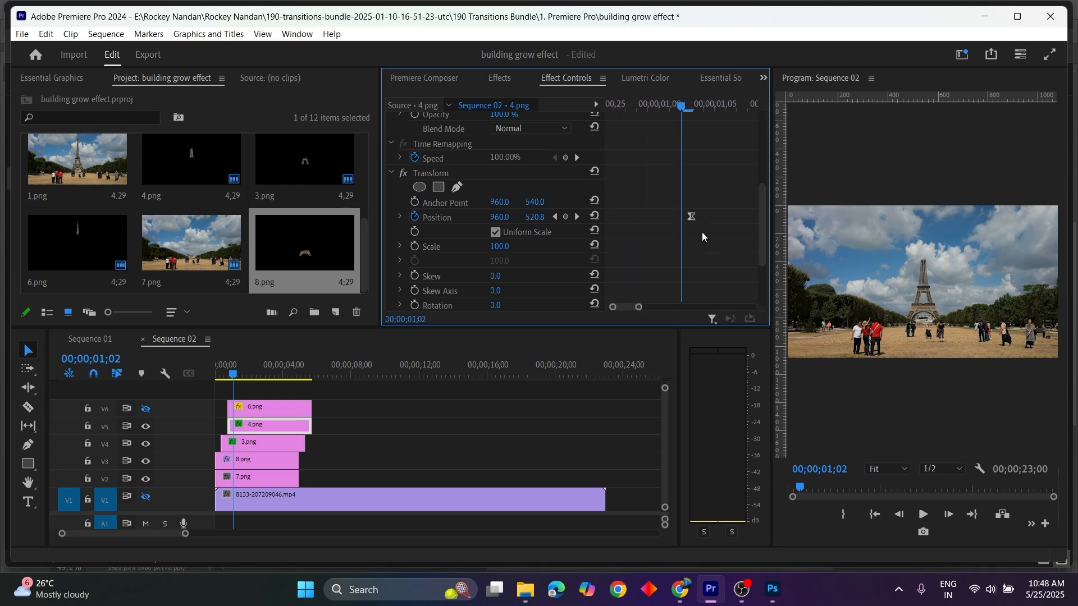
drag(688, 218, 661, 217)
click(117, 385)
key(Home)
key(space)
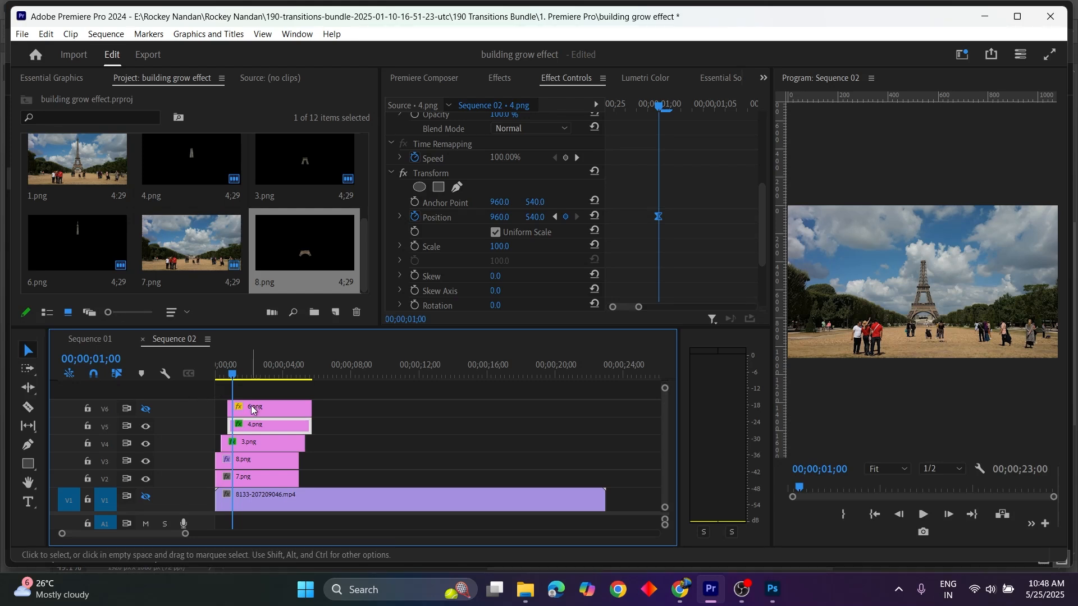
Step: Start 6.png at 00;00;01;00 with the copied Transform effect, then show track V6 and play back the sequence
drag(251, 409, 252, 409)
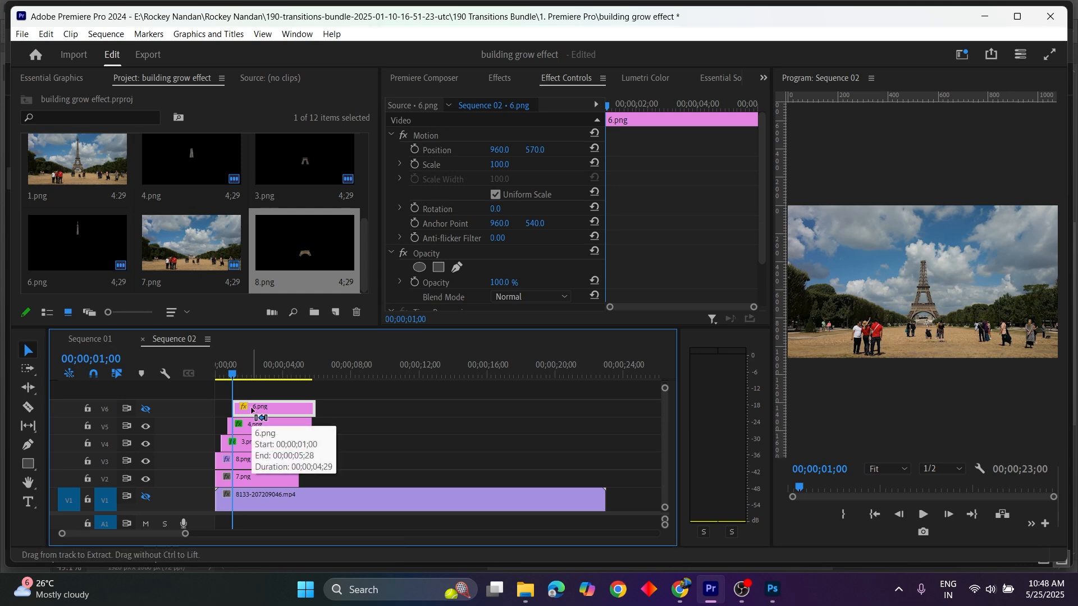
drag(247, 378, 184, 381)
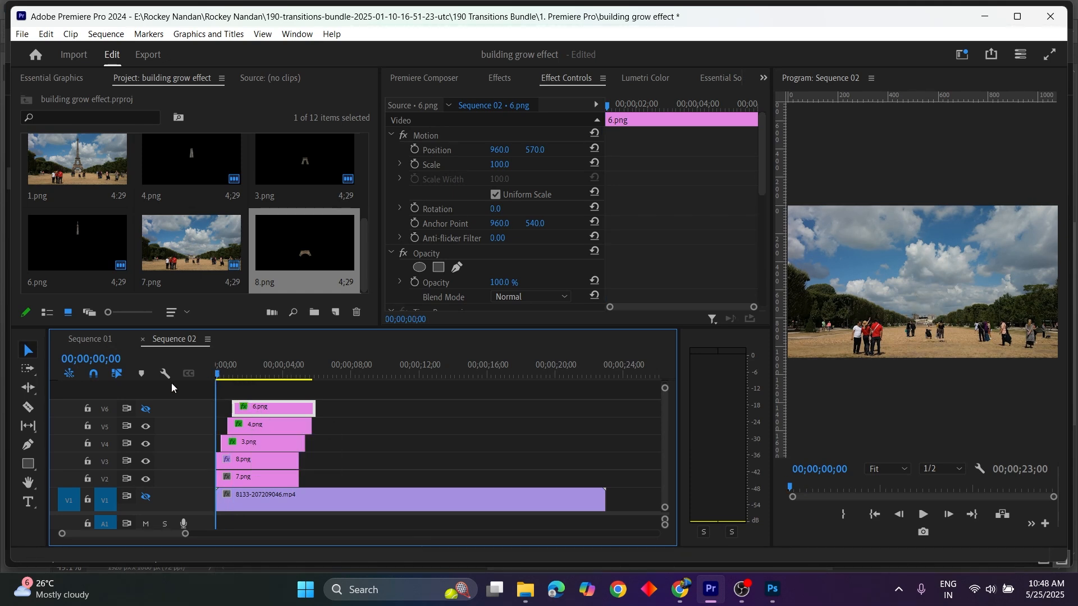
click(146, 409)
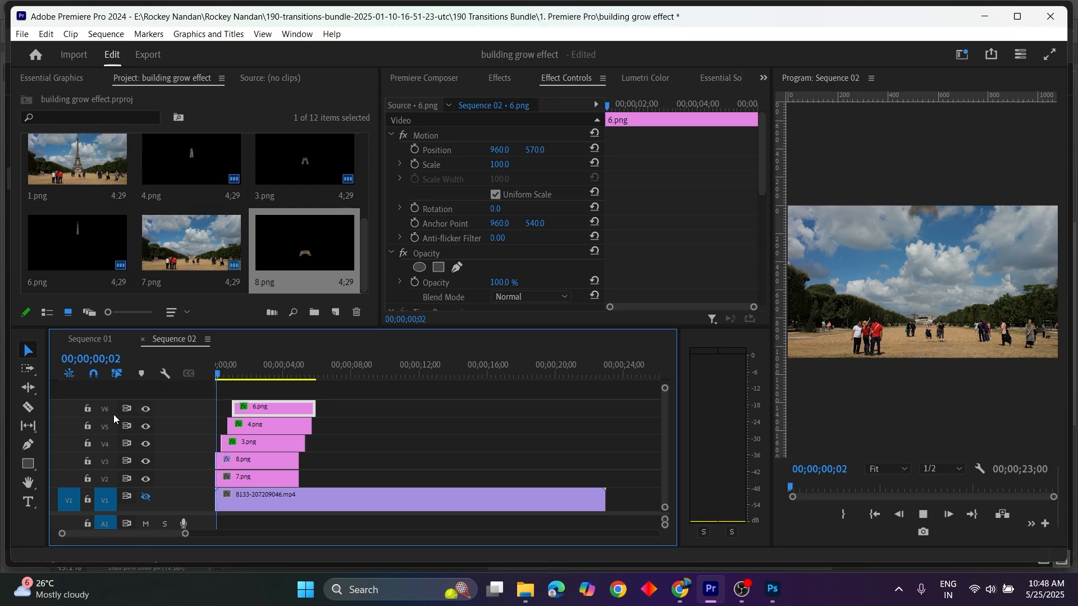
key(space)
key(space)
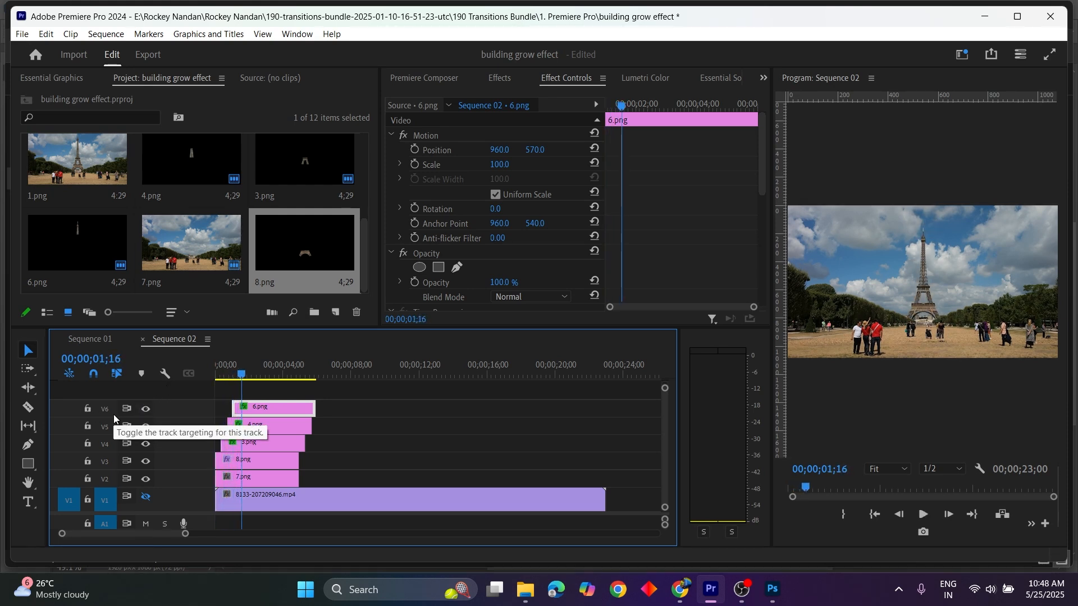
Step: Move the second Position keyframe of 6.png closer to its first one and replay the sequence from the start
click(240, 370)
drag(240, 368, 235, 374)
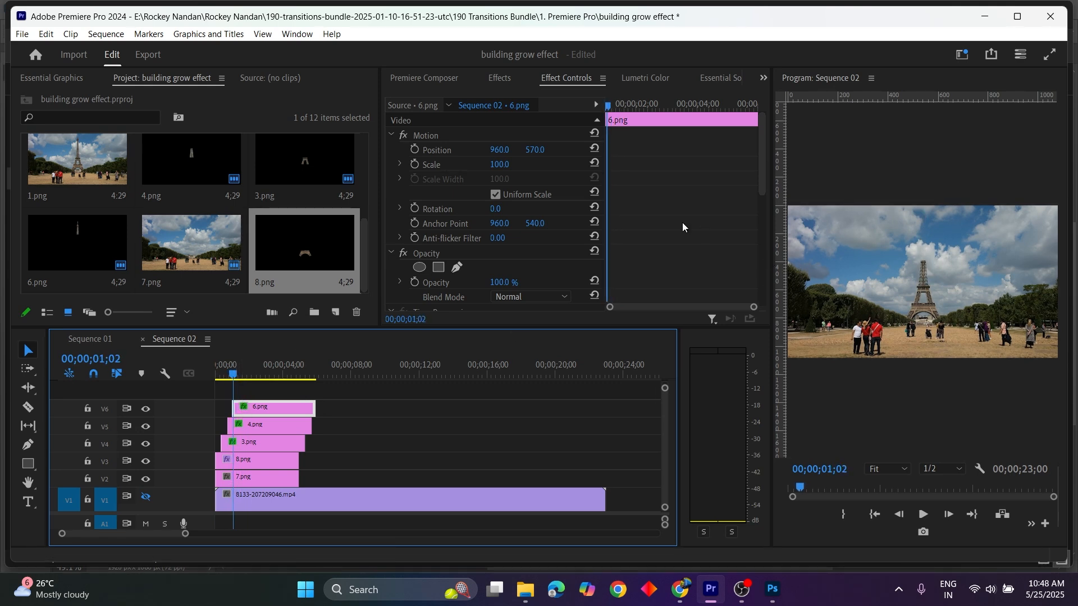
scroll(680, 228, down, 6)
drag(754, 307, 706, 310)
drag(660, 191, 638, 188)
drag(232, 374, 201, 379)
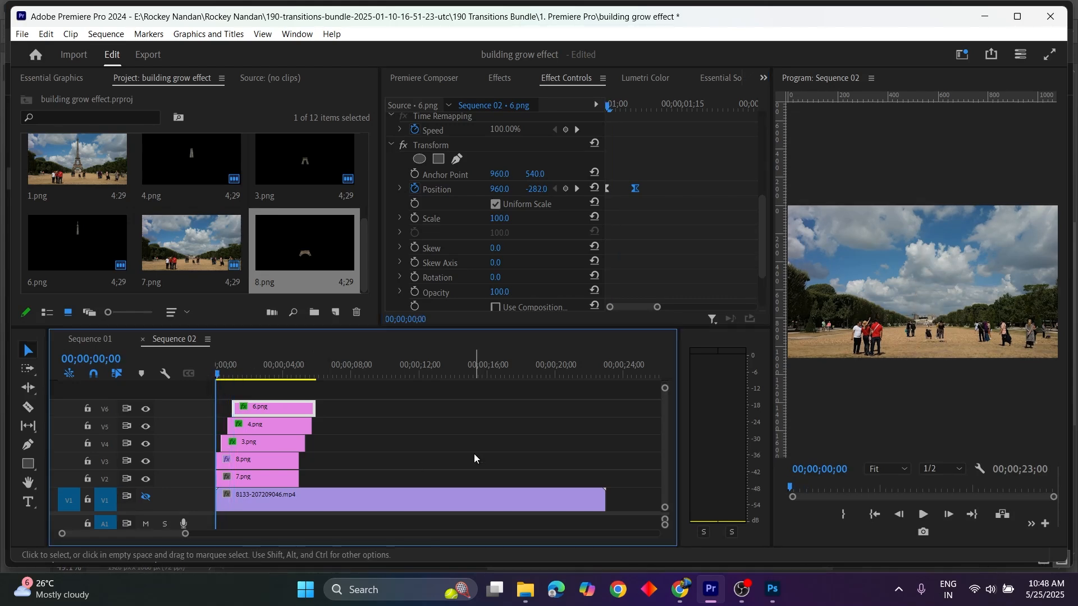
key(space)
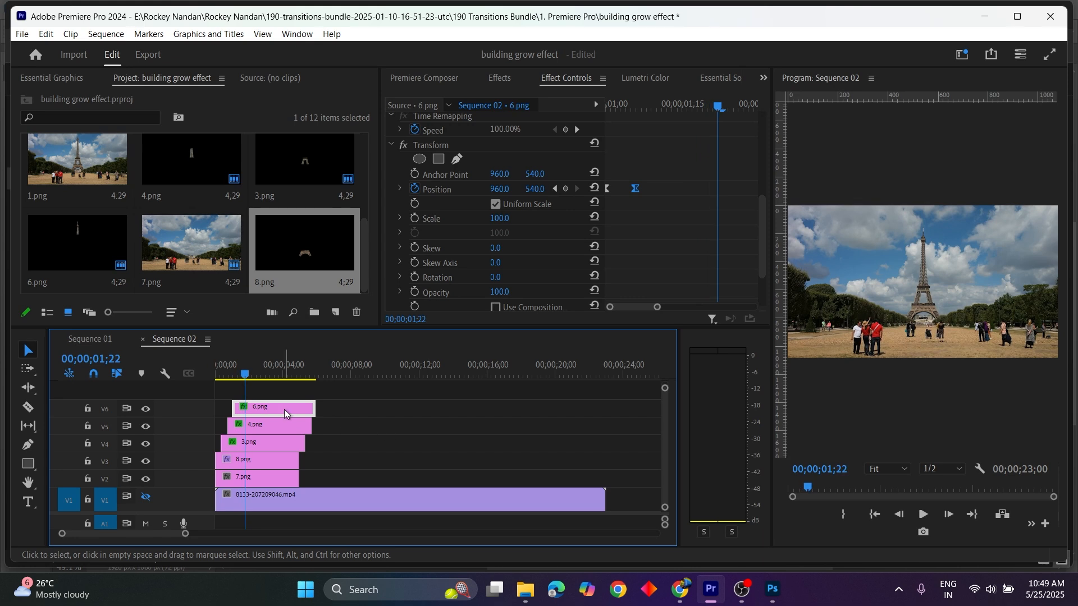
Step: Cut all five PNG clips on V2 to V6 at 00;00;01;22 and delete the parts after the cut
drag(275, 394, 267, 484)
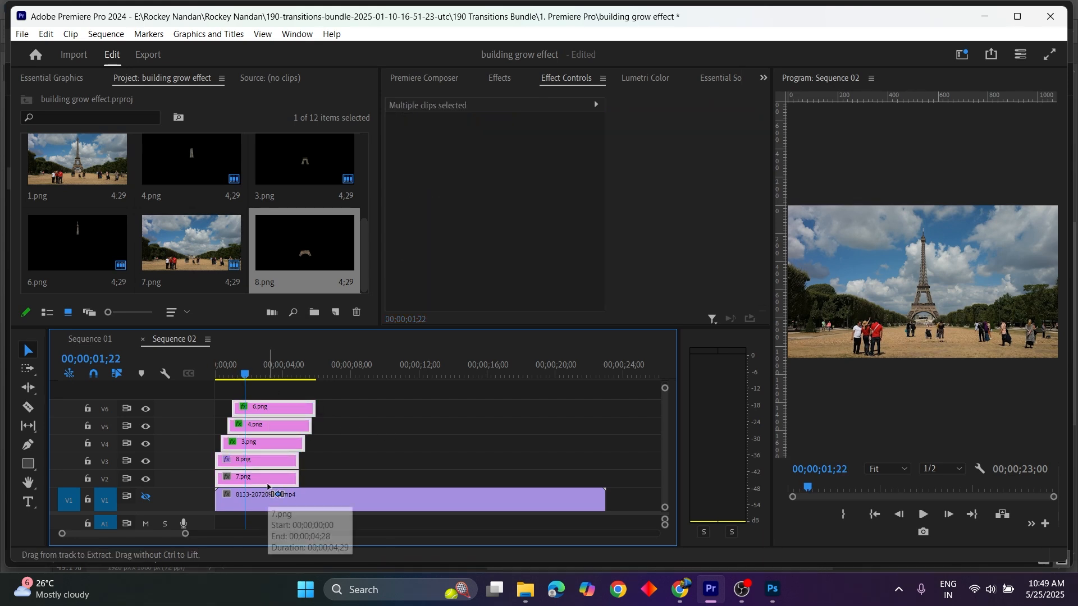
key(ctrl+k)
drag(284, 395, 278, 485)
key(Delete)
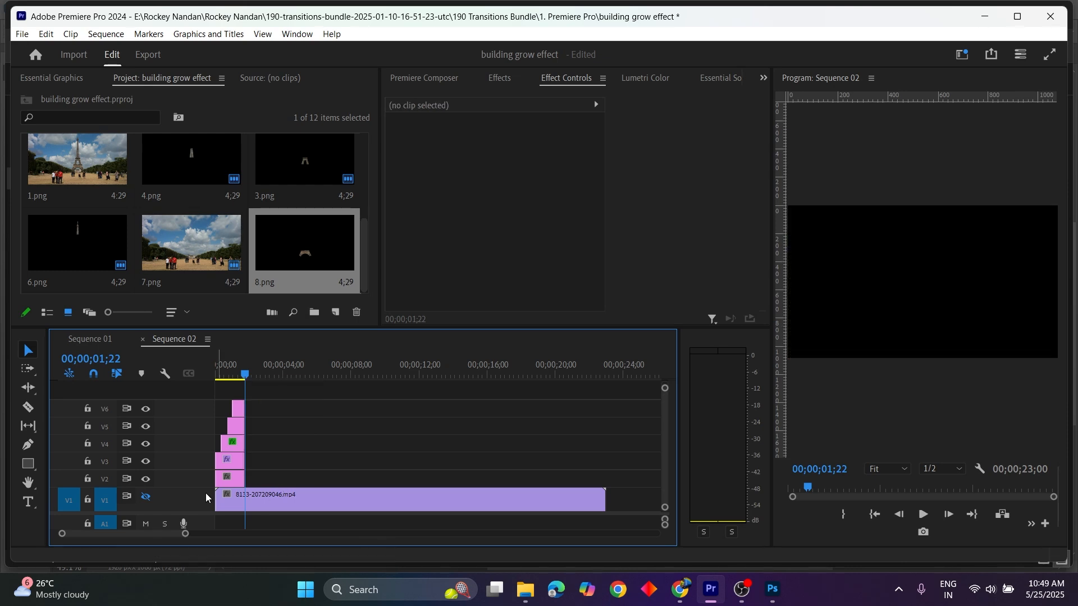
Step: Show the video track V1 and play back the finished building grow effect from the sequence start
click(142, 497)
drag(241, 368, 163, 366)
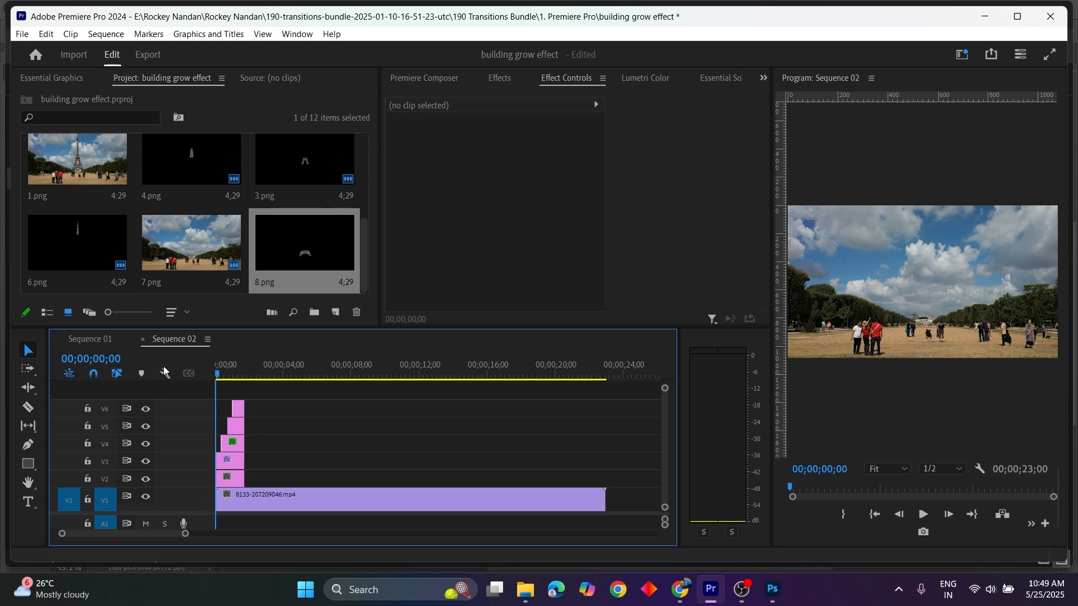
key(space)
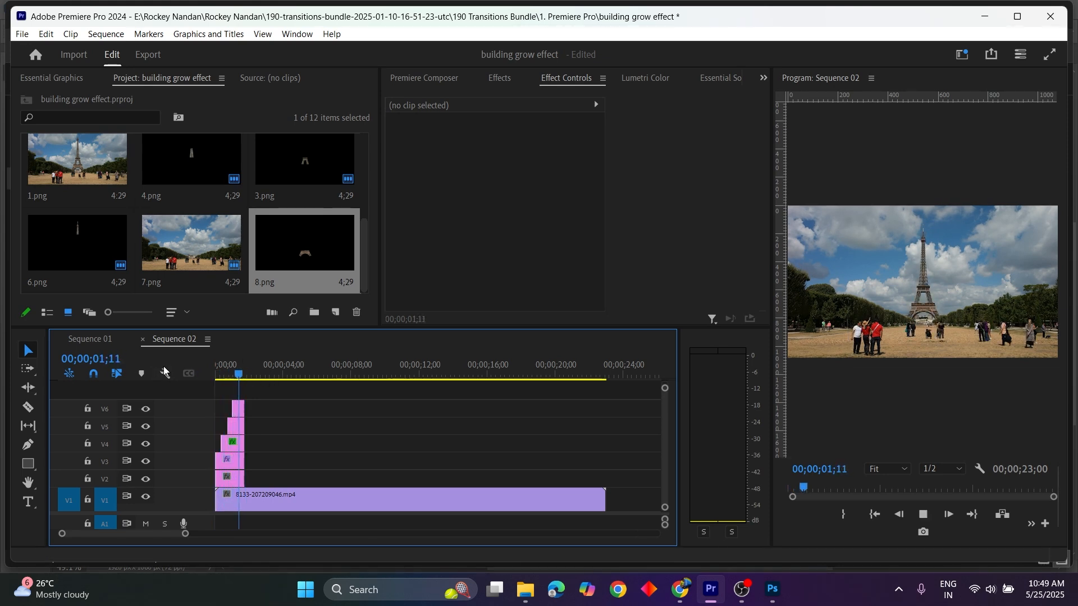
key(space)
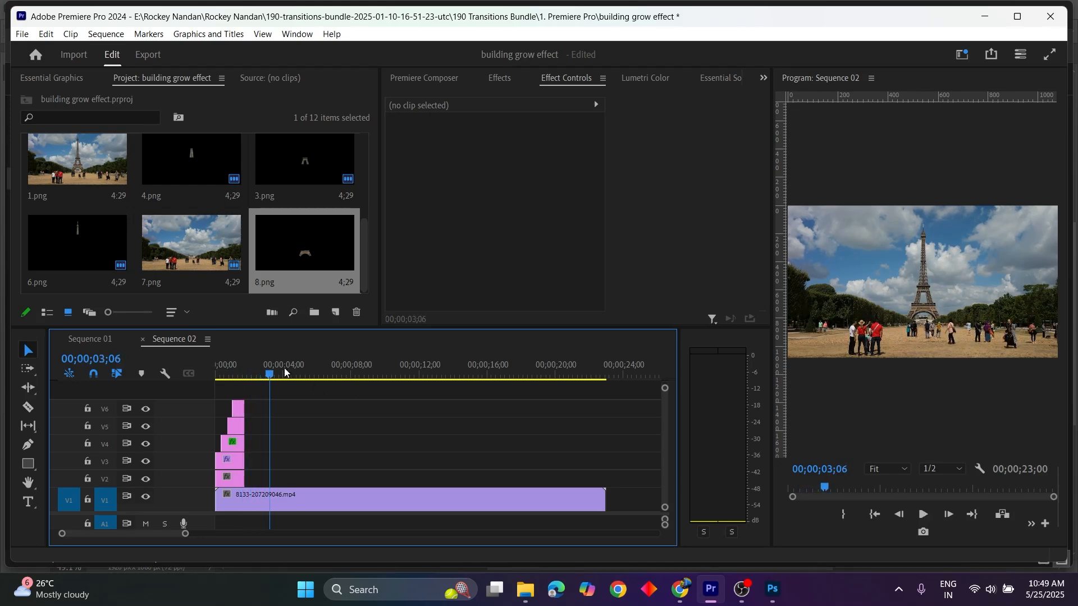
Step: Cut the five PNG clips on V2 to V6 at 00;00;01;11 and delete the parts after the cut
drag(284, 368, 156, 375)
key(space)
key(space)
drag(185, 534, 148, 537)
drag(296, 389, 296, 476)
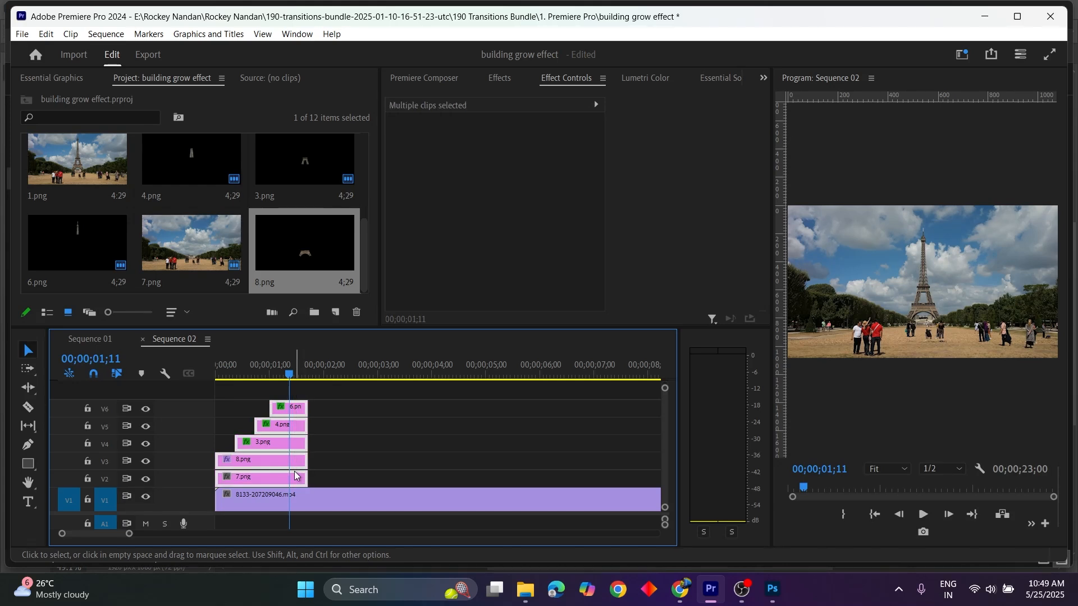
key(ctrl+k)
drag(304, 390, 303, 484)
key(Delete)
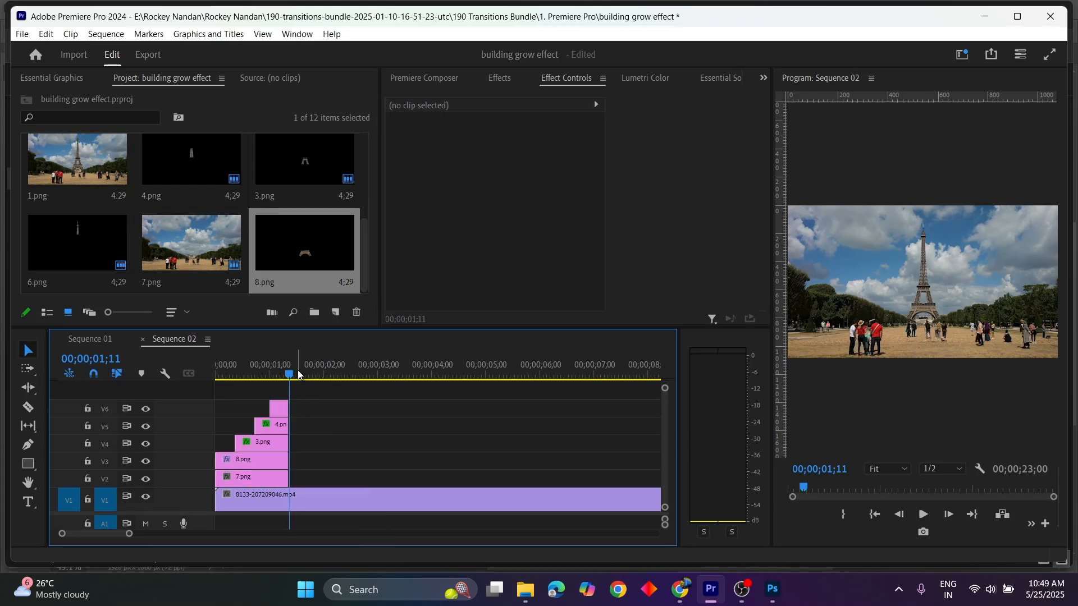
Step: Play back the shortened building grow effect from the sequence start and return to the first frame
key(Home)
key(space)
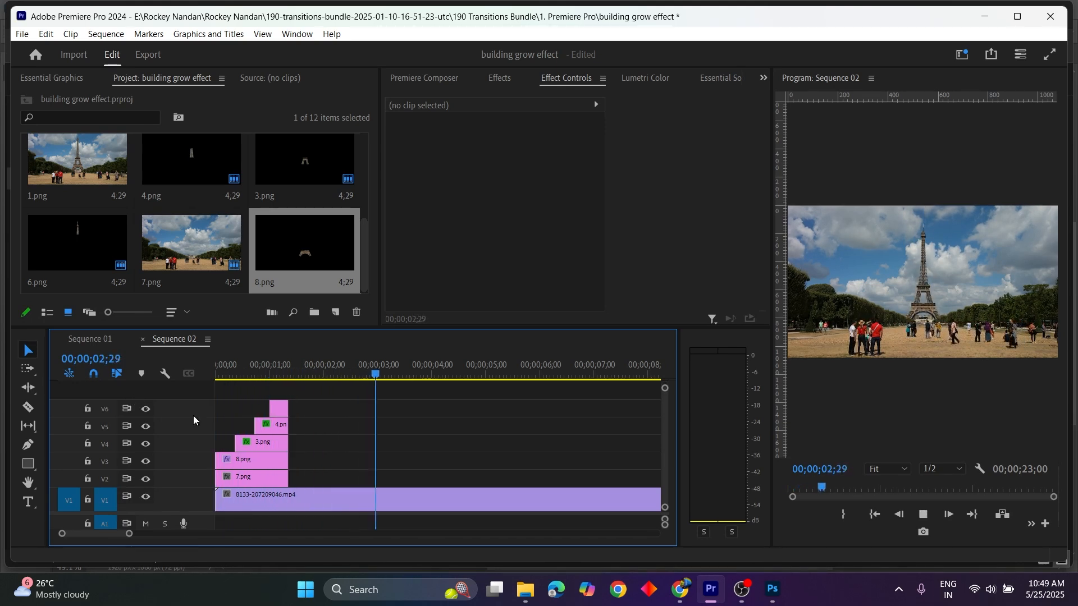
click(418, 378)
key(Home)
key(space)
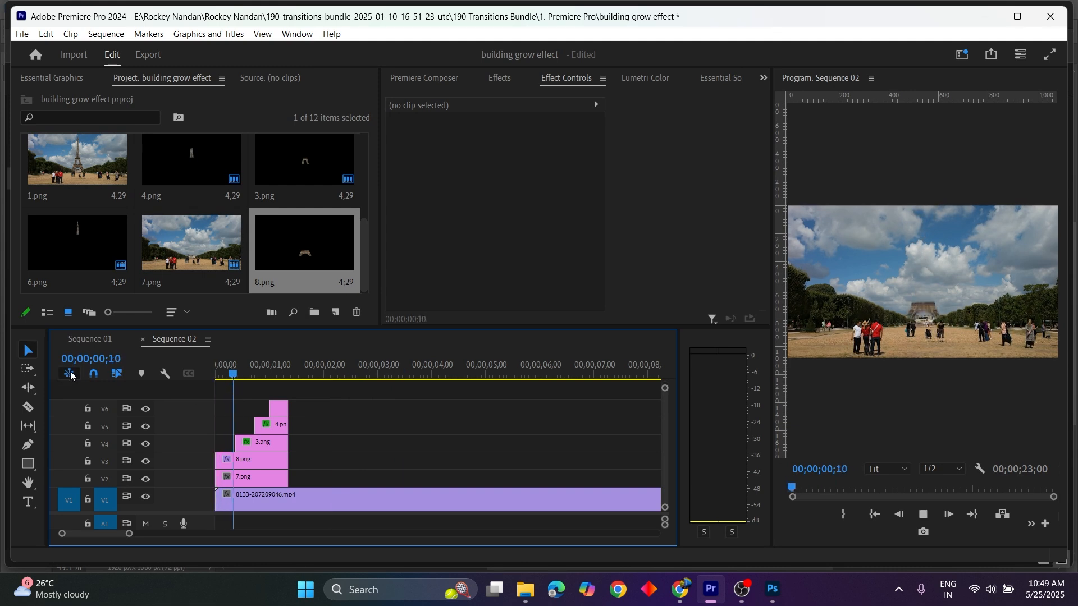
key(space)
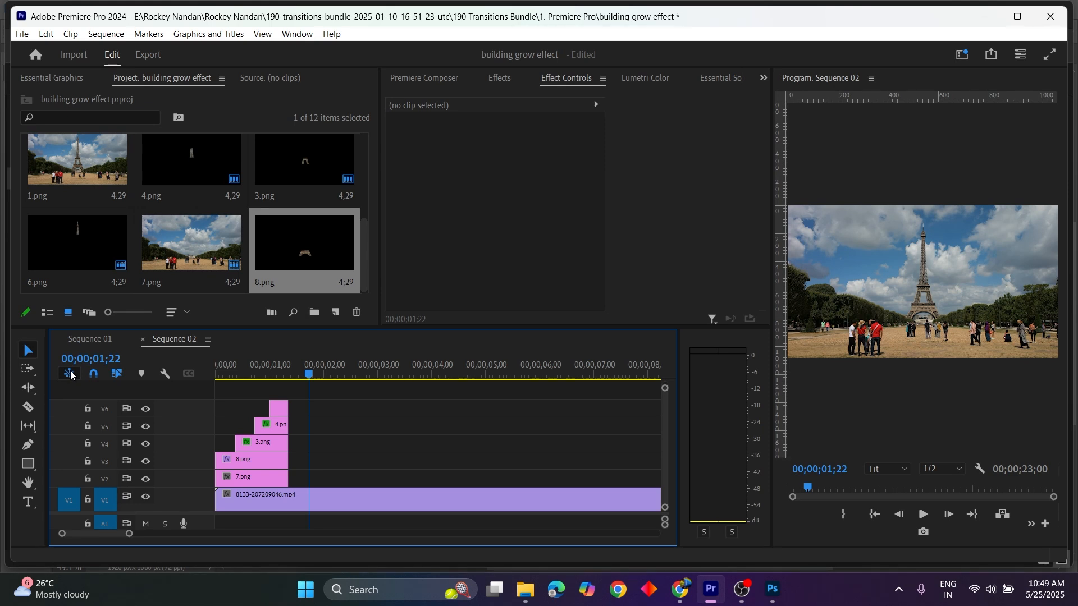
key(Home)
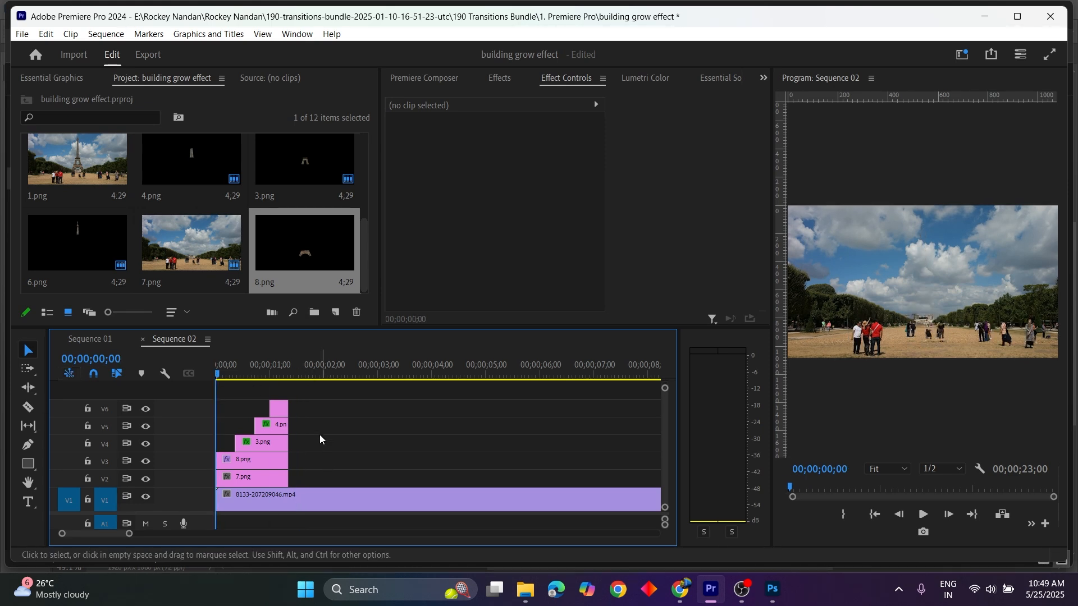
Step: Shift the 8.png, 3.png, 4.png and 6.png clips up one track each to free V3 above 7.png
drag(251, 394, 279, 461)
click(368, 449)
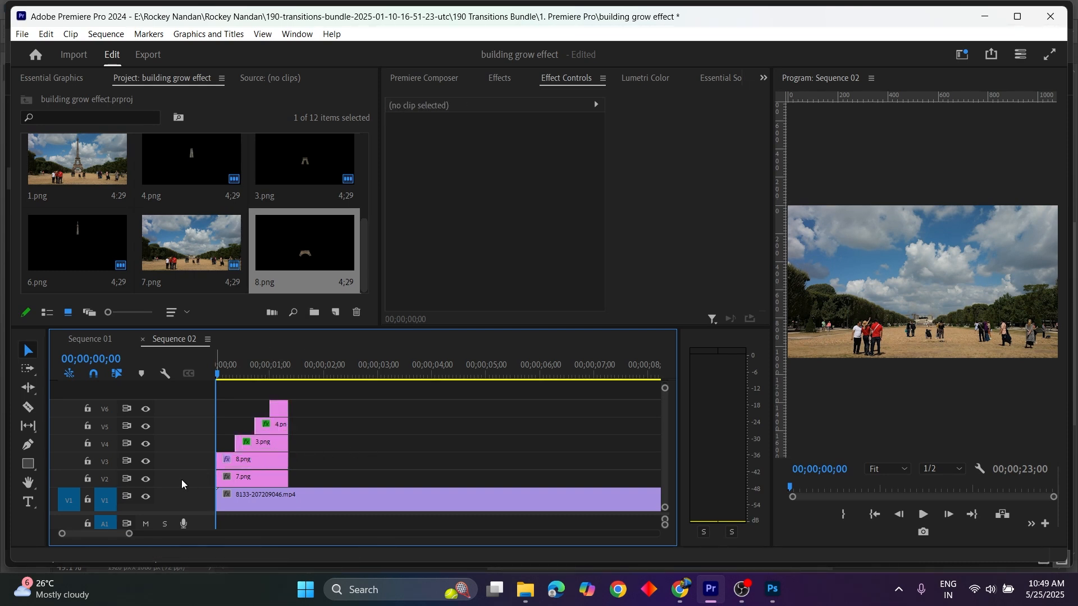
click(146, 496)
click(147, 479)
click(146, 479)
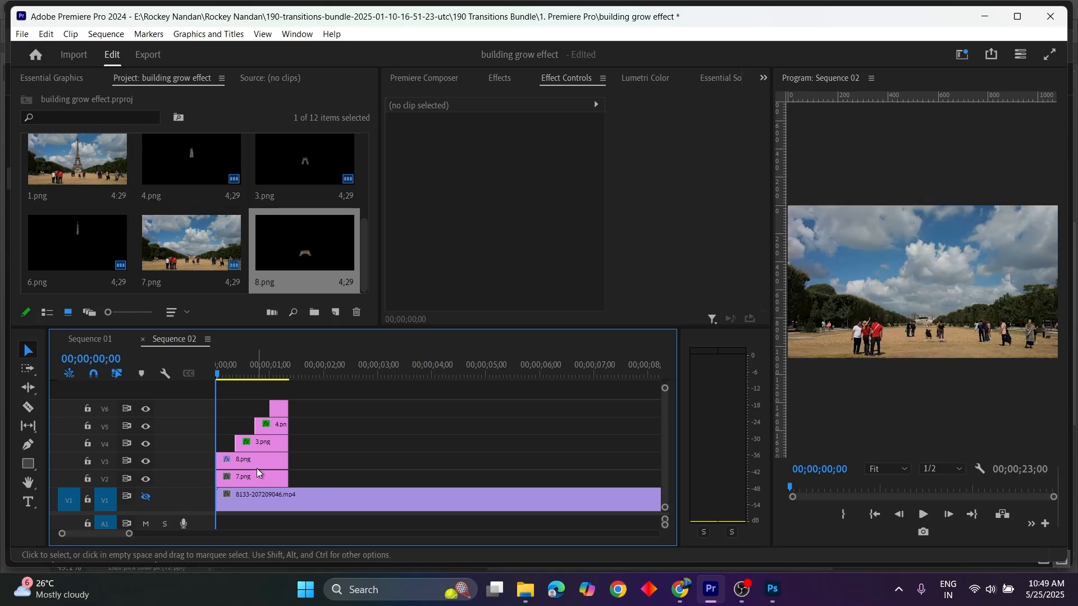
drag(256, 387, 274, 416)
click(341, 422)
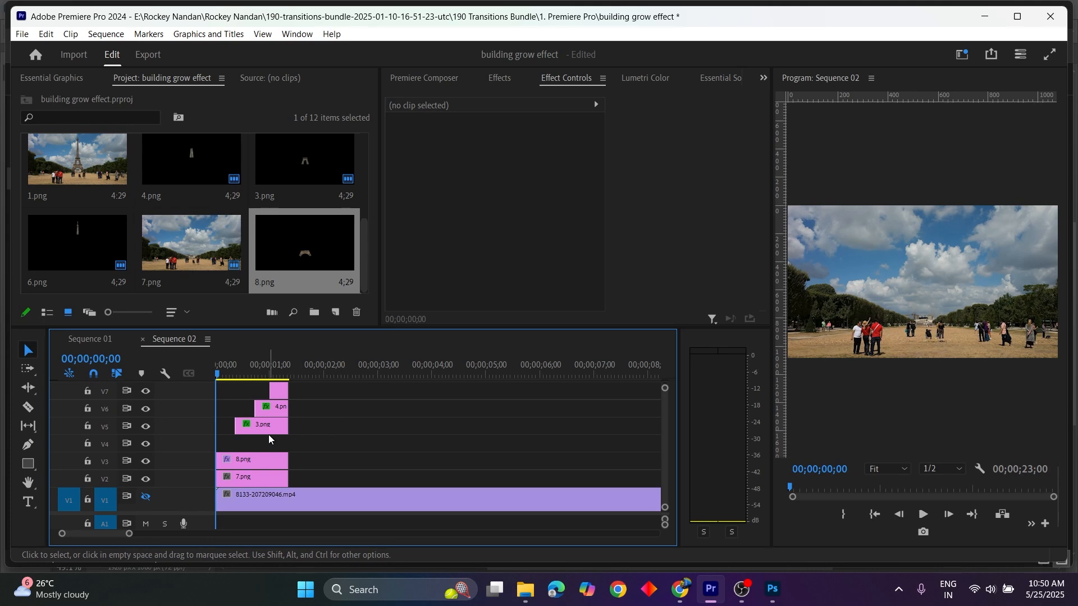
click(146, 497)
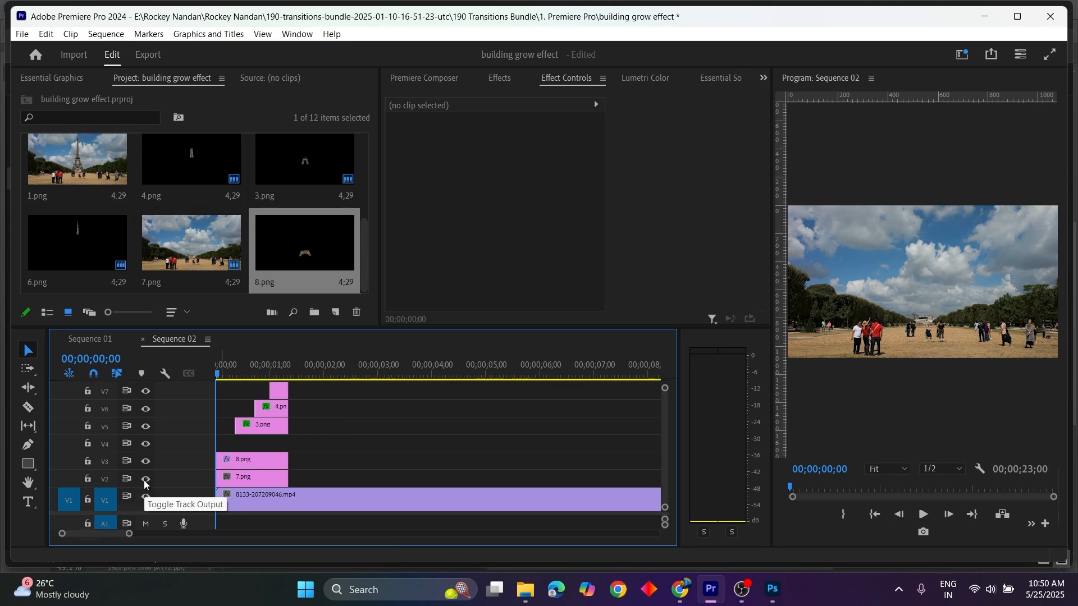
click(146, 479)
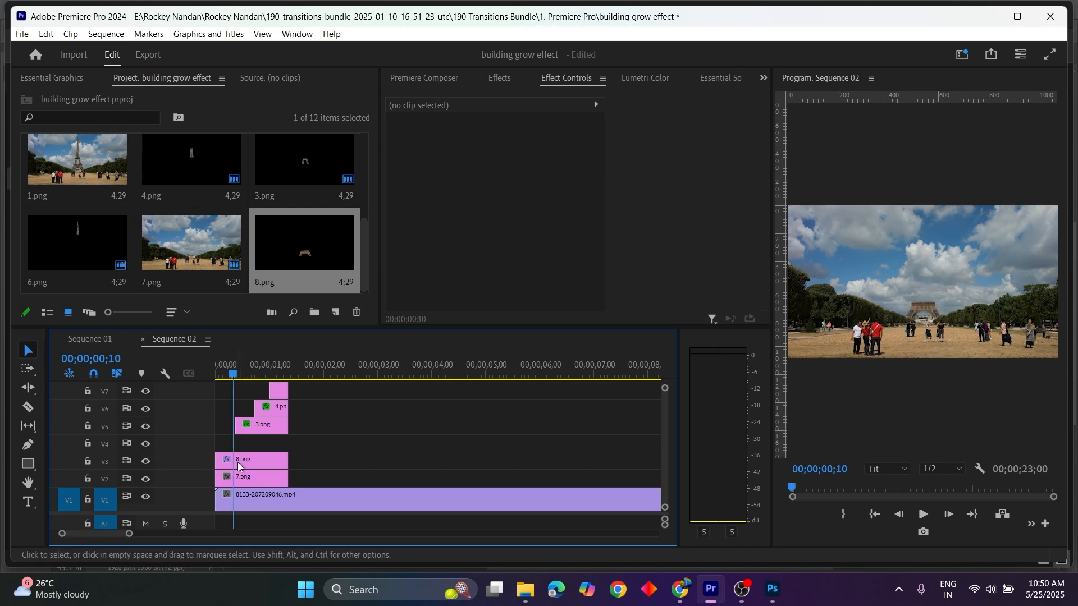
drag(237, 462, 237, 450)
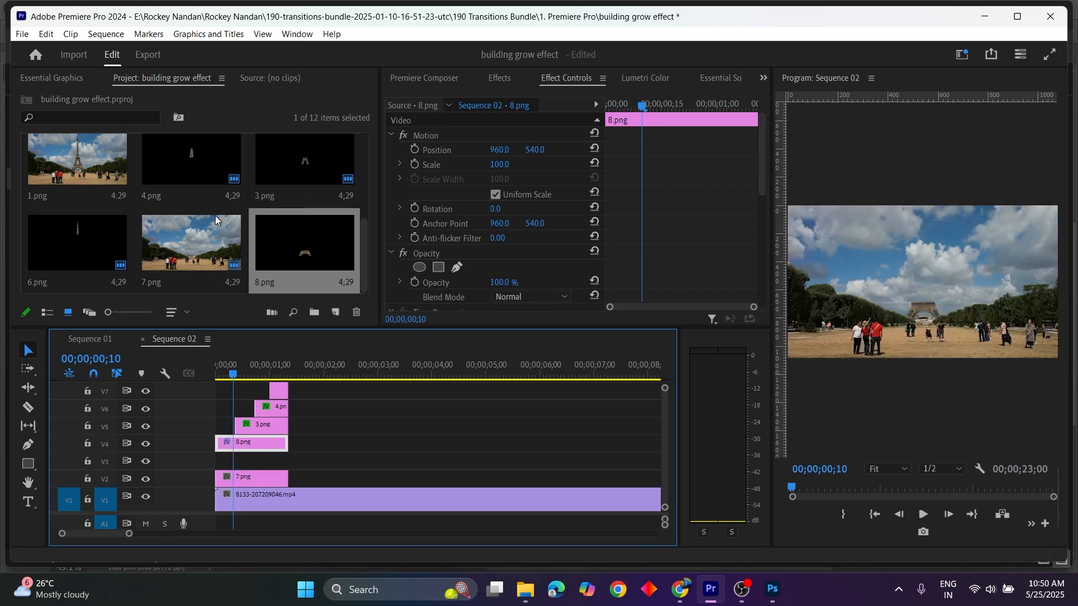
Step: Place Free Green Screen ground Crack.mp4 on V3 between 7.png and 8.png, starting at 00;00;00;10
scroll(215, 218, up, 5)
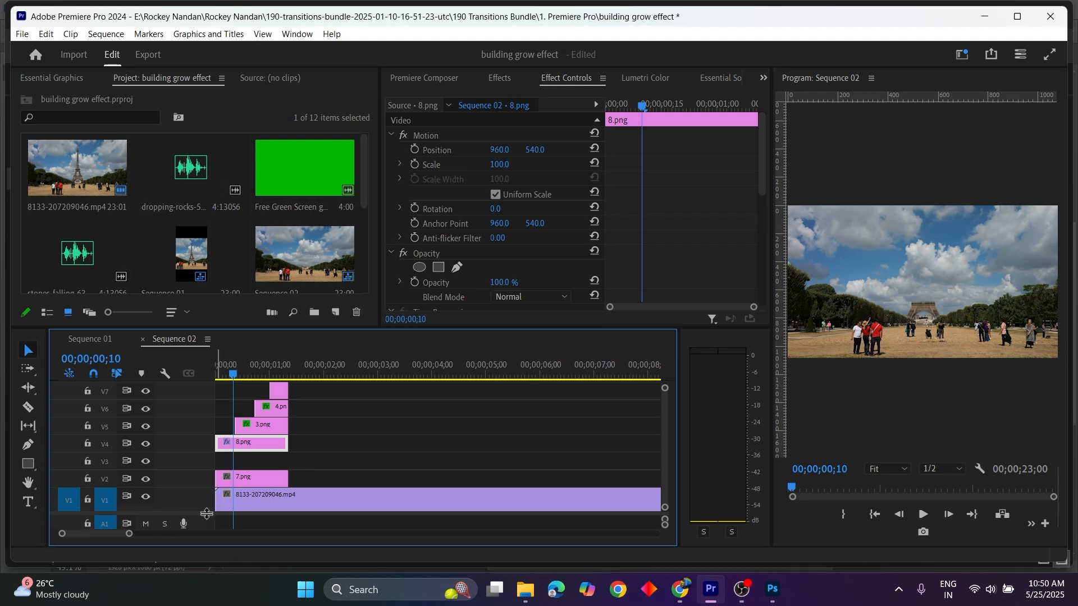
scroll(267, 404, down, 3)
drag(316, 199, 229, 408)
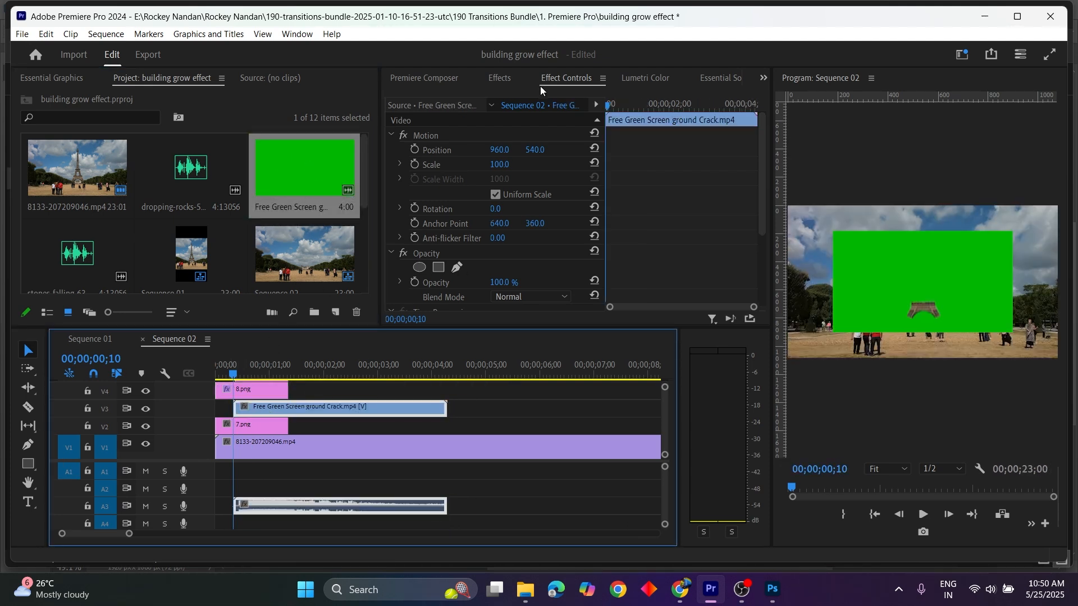
Step: Apply the Ultra Key effect to the ground crack clip and sample its green background as the Key Color
click(508, 82)
click(482, 99)
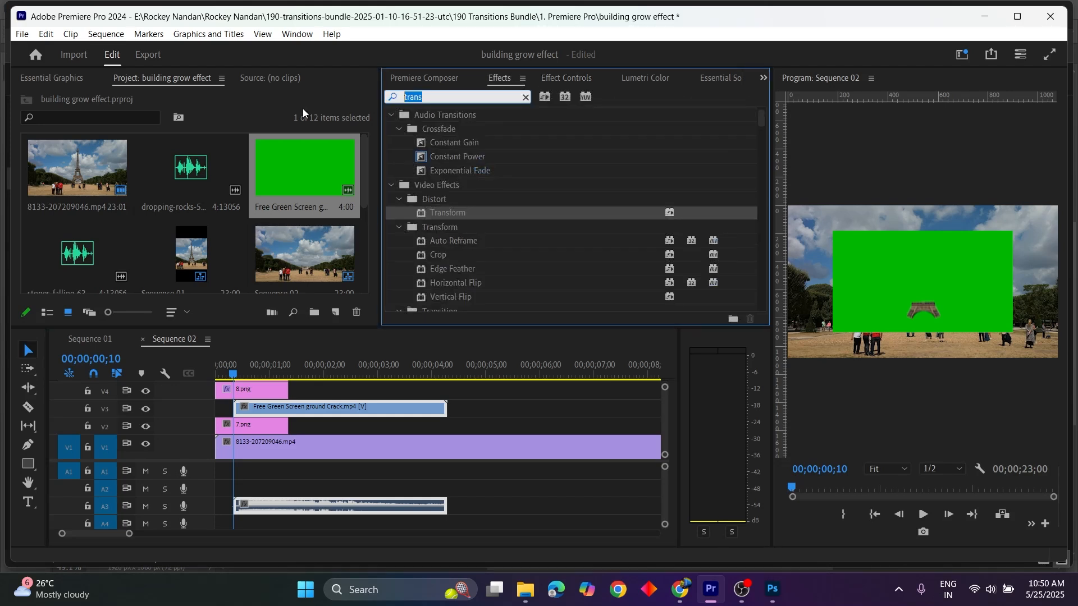
text(ultra)
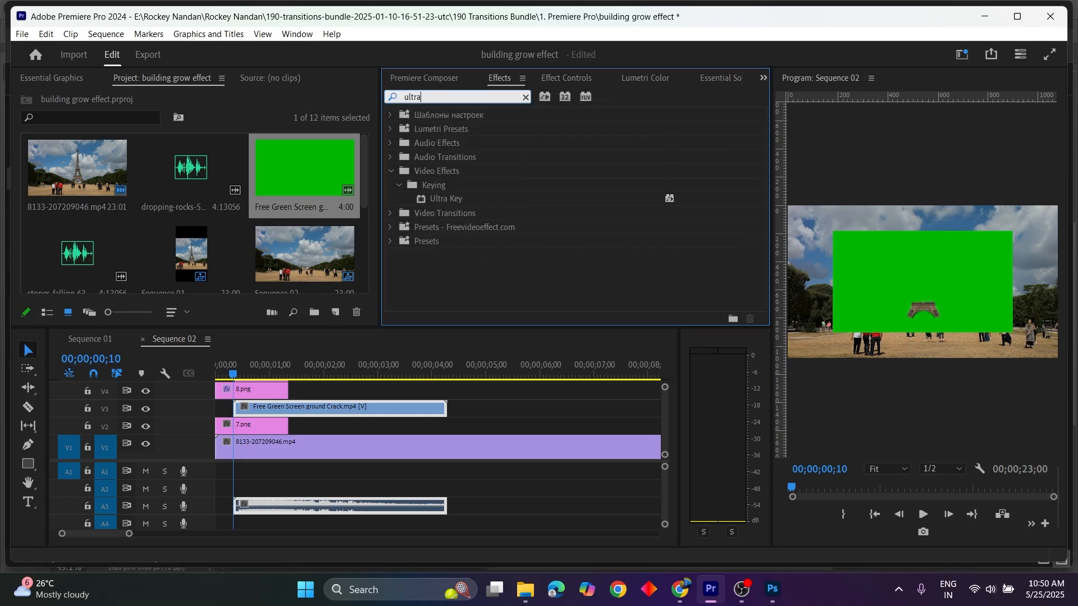
drag(455, 197, 354, 410)
click(574, 77)
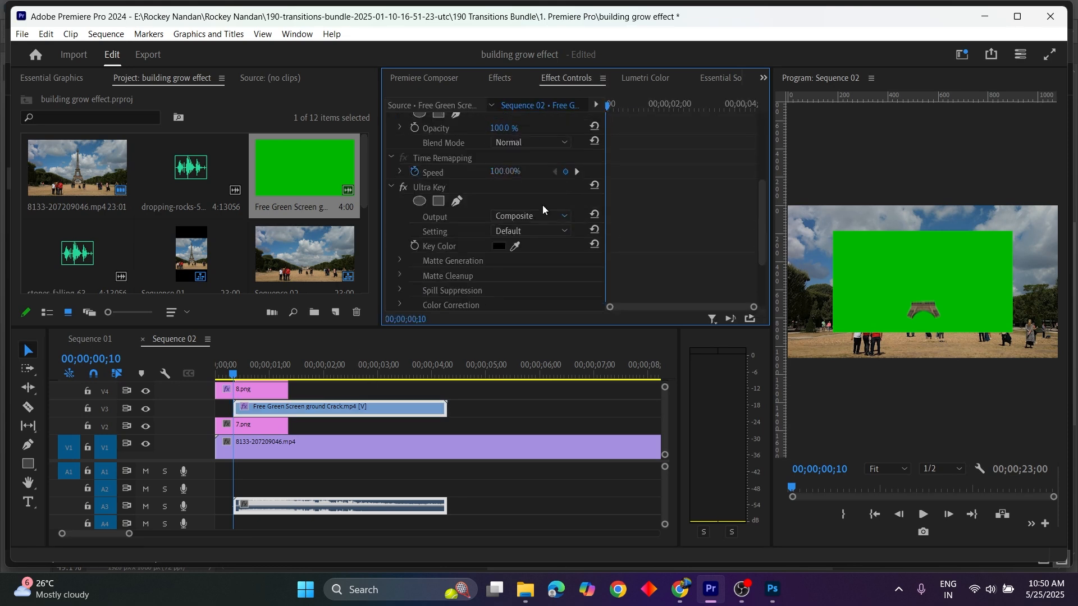
click(514, 247)
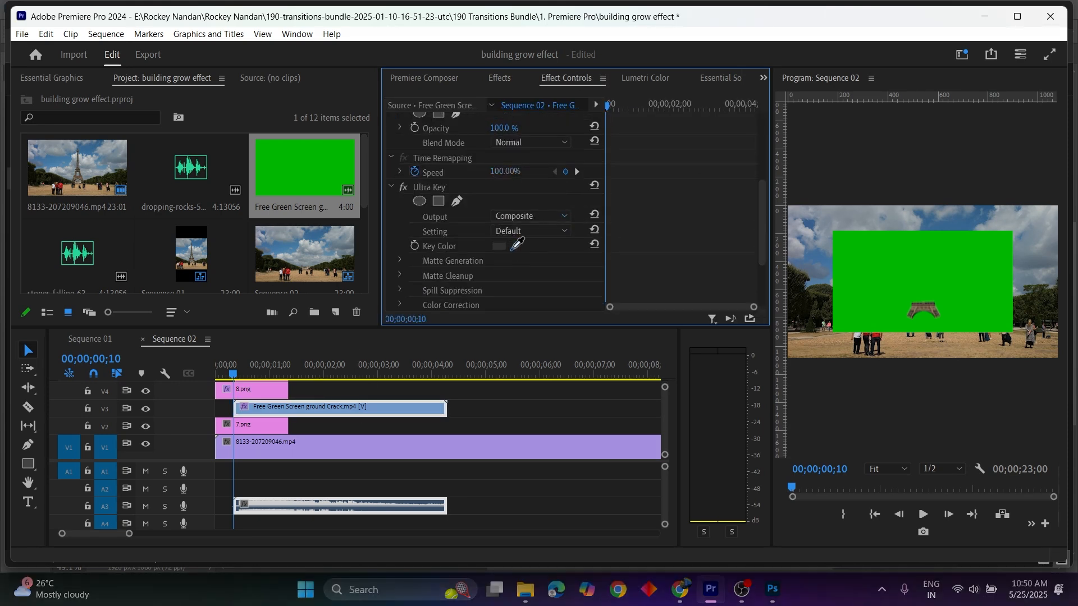
click(901, 271)
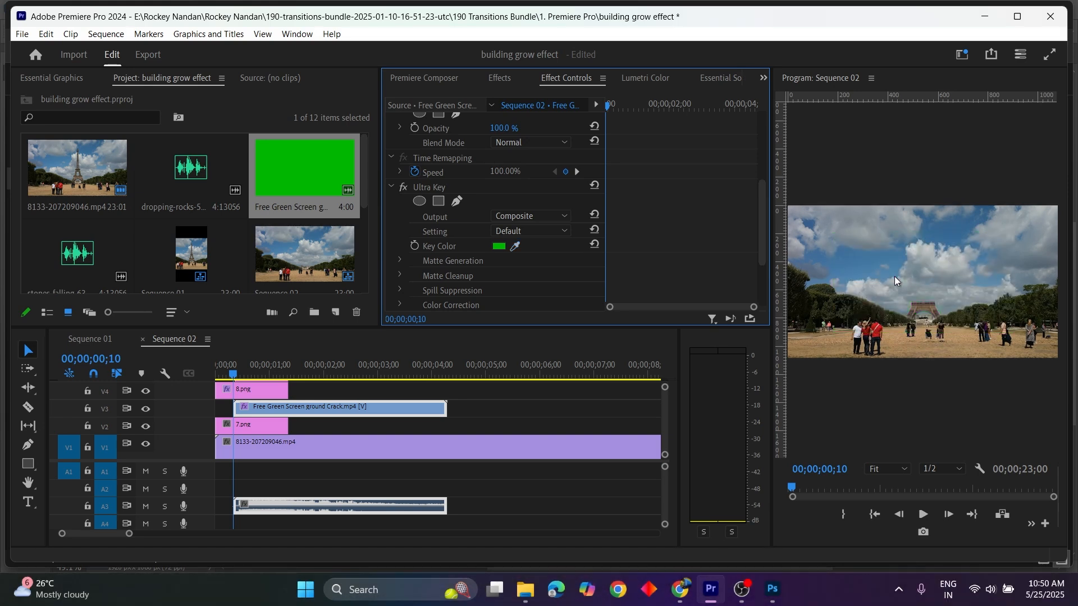
Step: Set the ground crack clip's Position to 934, 732 and its Scale to 29 to fit the tower base
scroll(466, 264, down, 4)
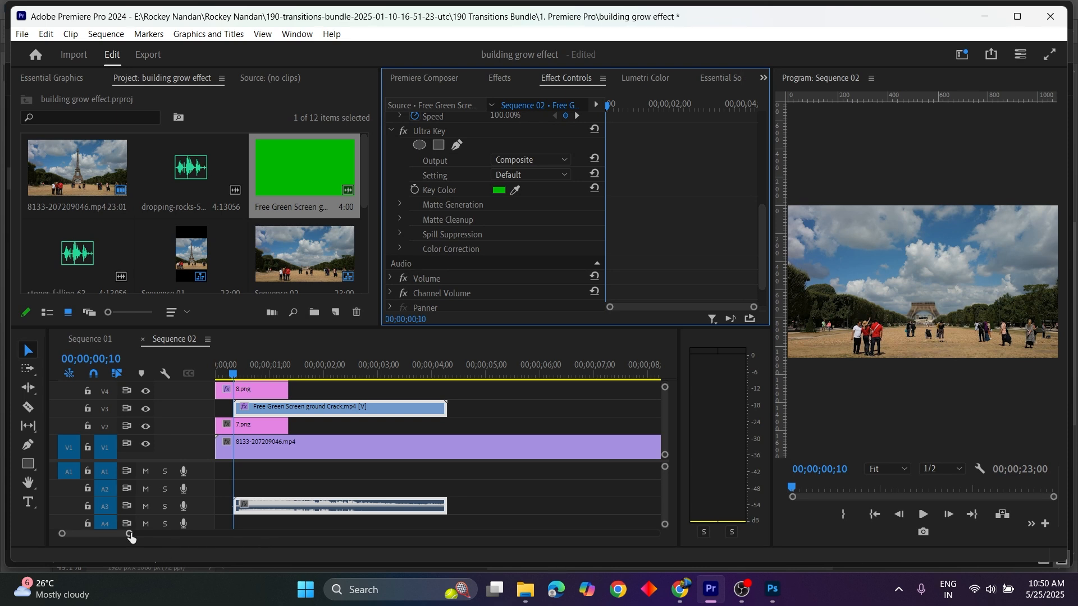
drag(130, 535, 96, 535)
key(space)
key(space)
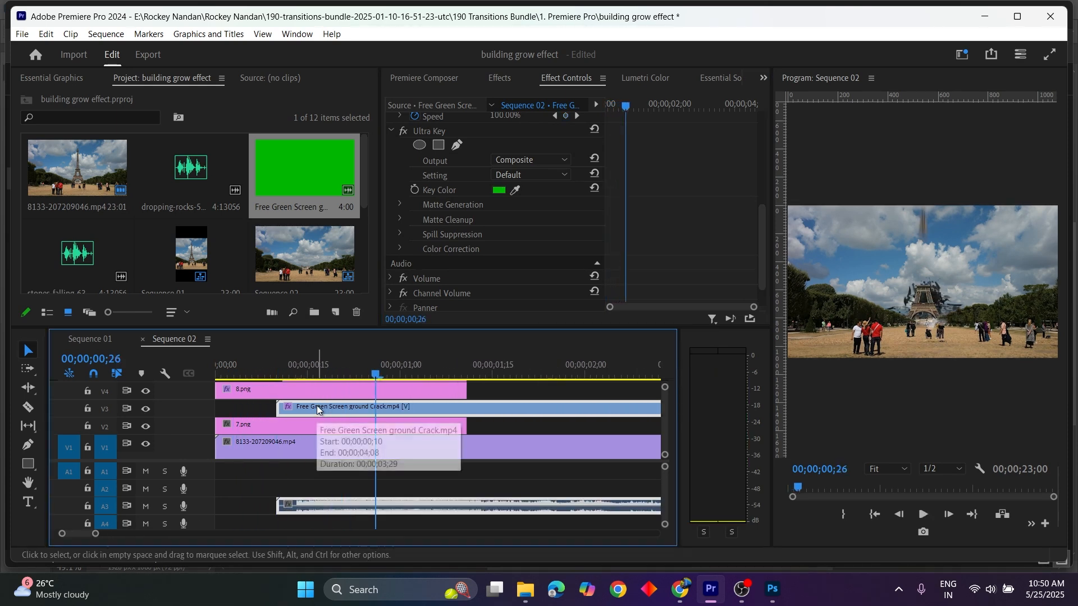
scroll(533, 238, up, 2)
scroll(533, 241, up, 5)
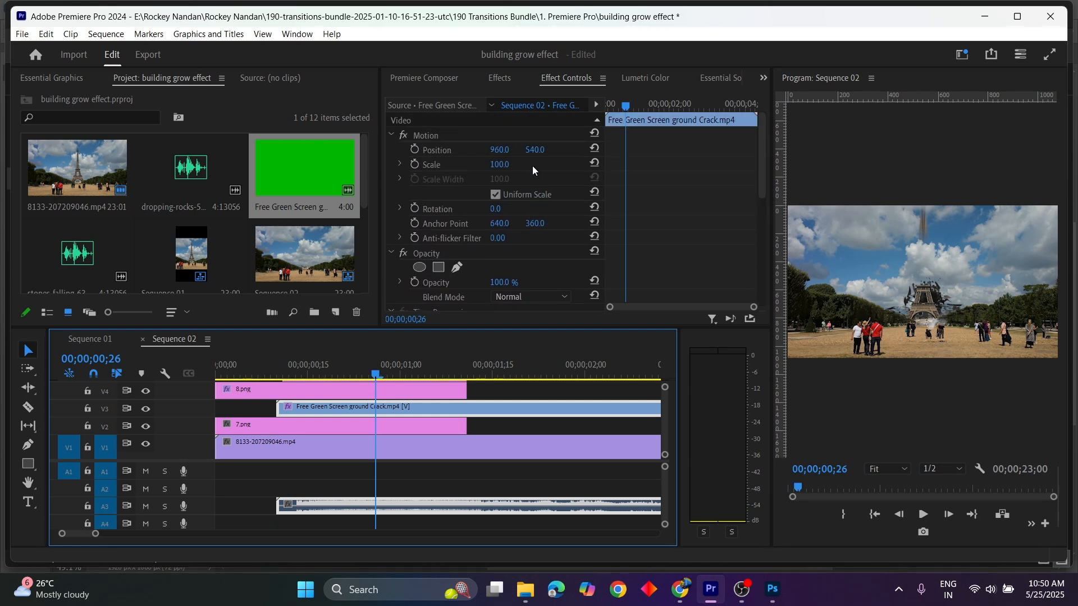
drag(535, 149, 643, 149)
drag(508, 164, 477, 164)
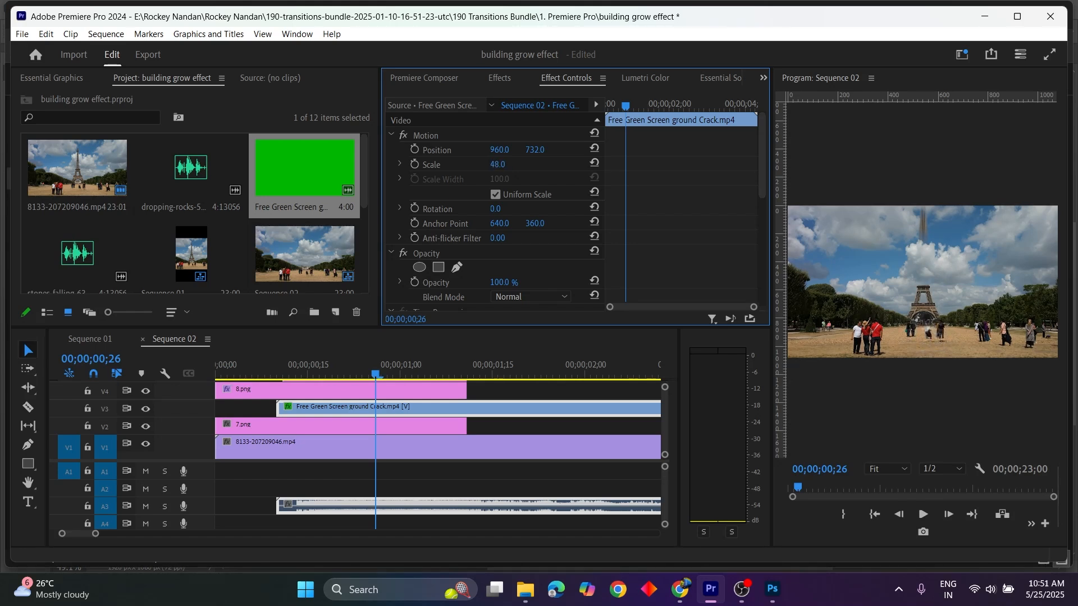
click(443, 374)
drag(500, 165, 484, 150)
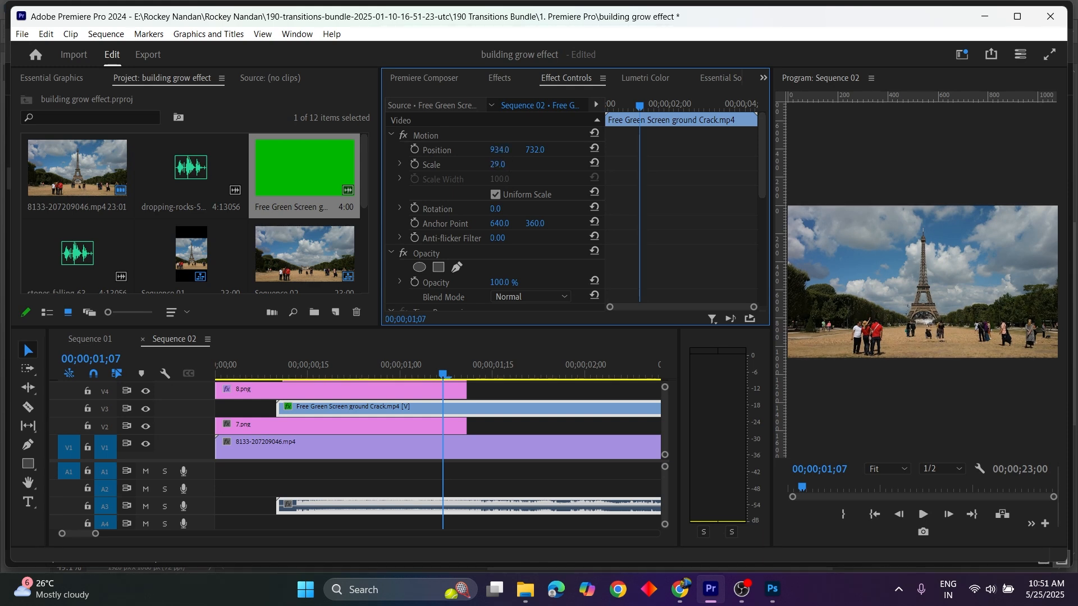
Step: Draw a freeform opacity mask on the ground crack clip around the tower base and set Mask Feather to 55
scroll(464, 229, down, 2)
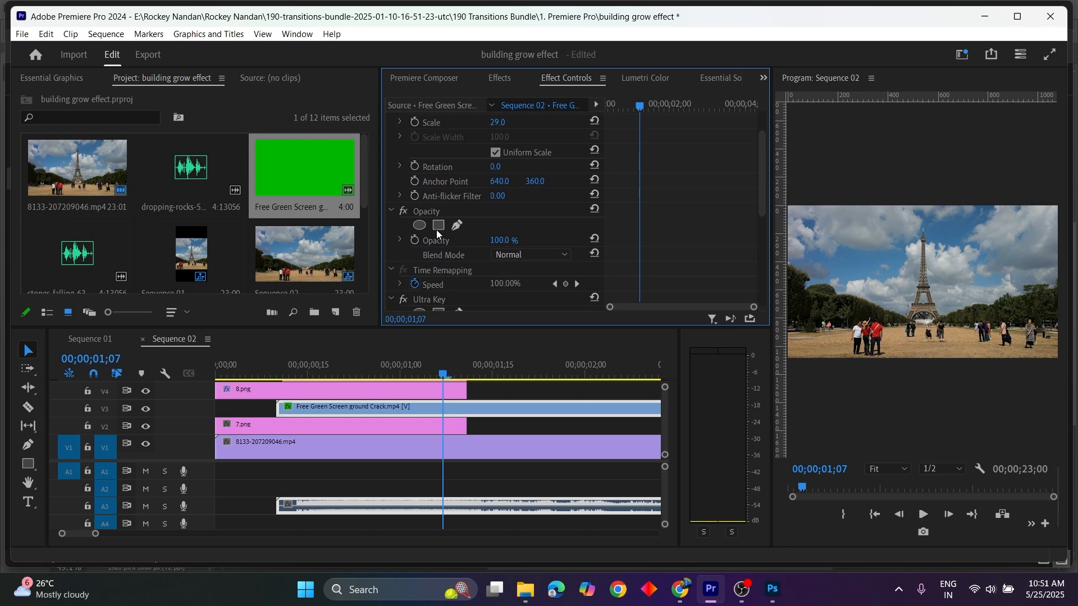
click(428, 214)
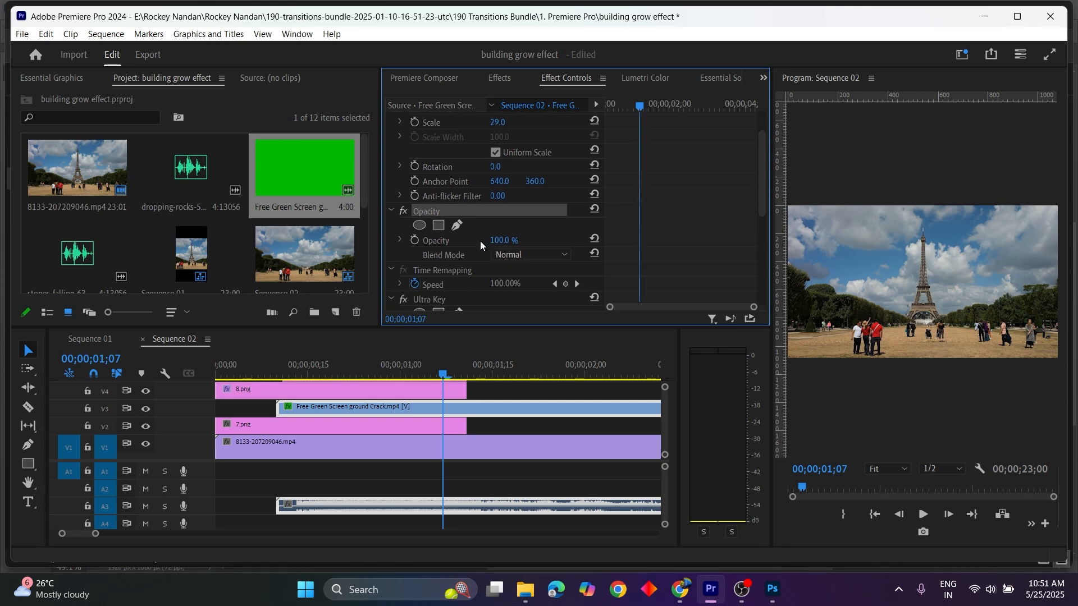
click(457, 225)
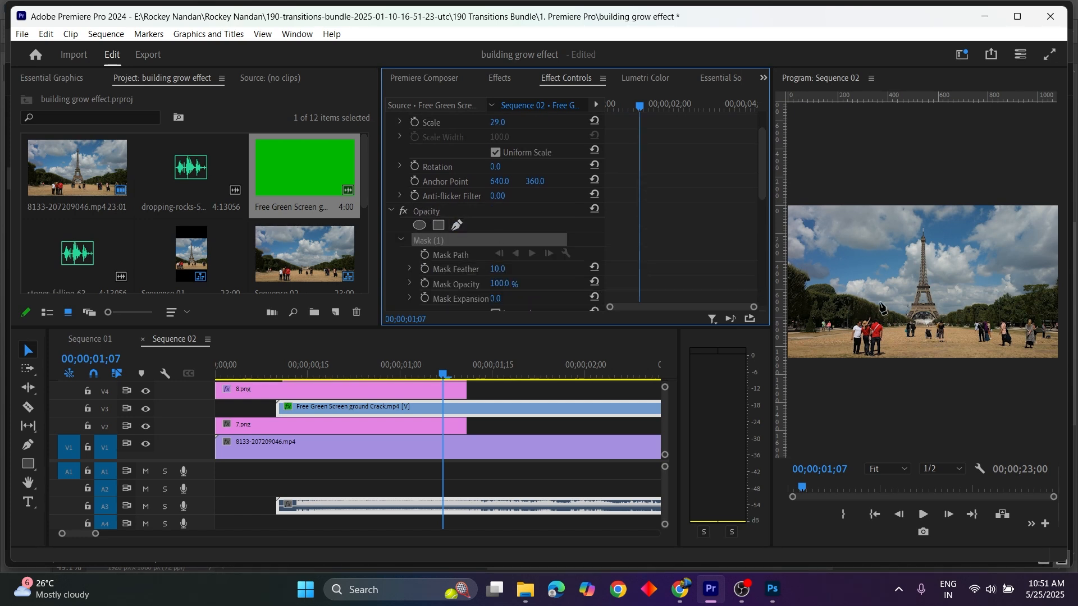
click(905, 318)
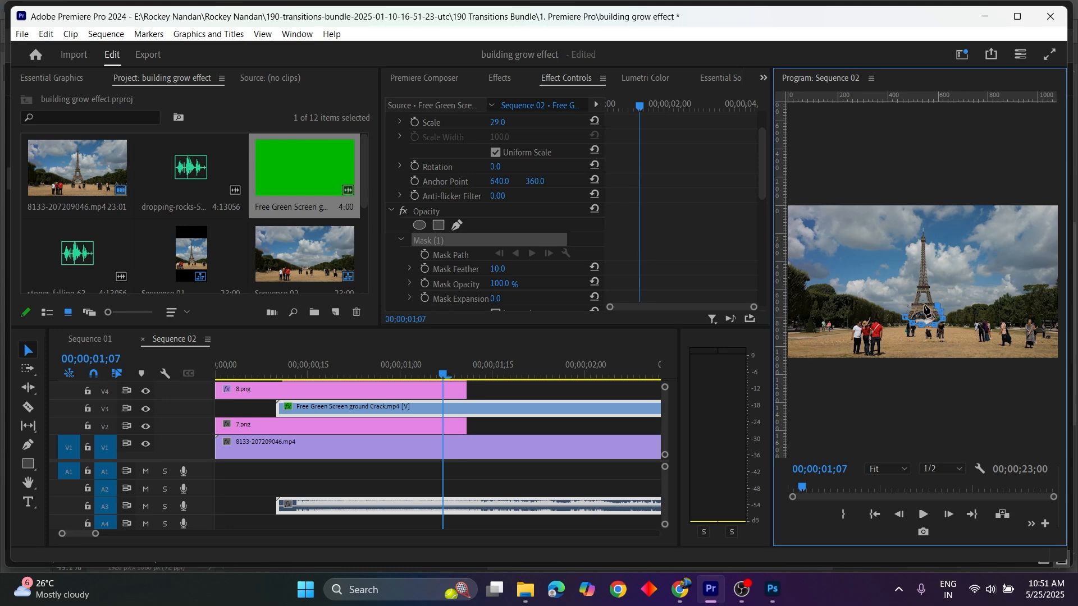
click(906, 316)
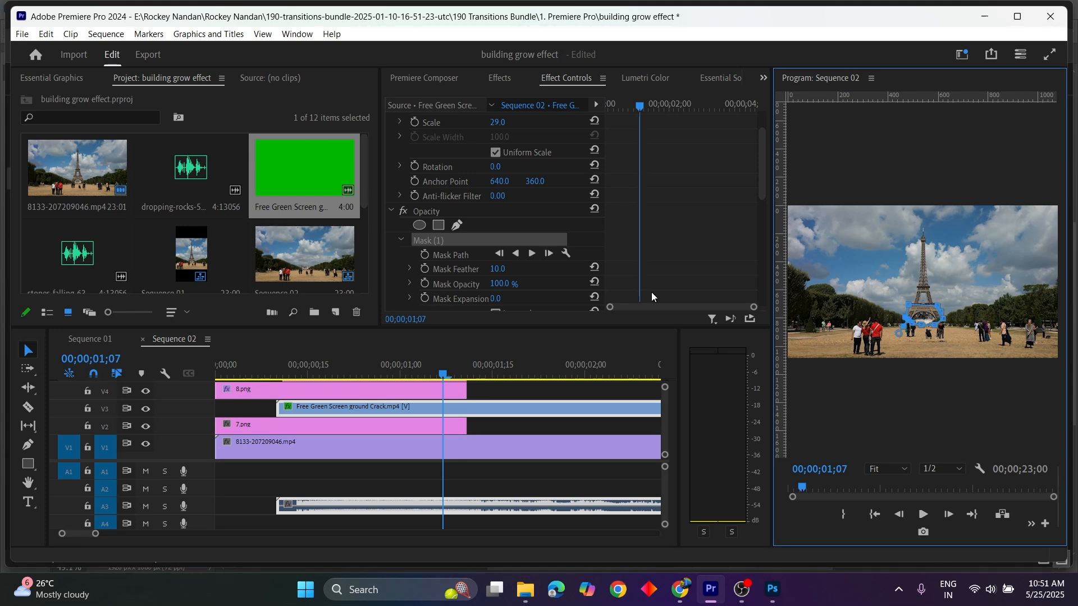
drag(497, 269, 501, 269)
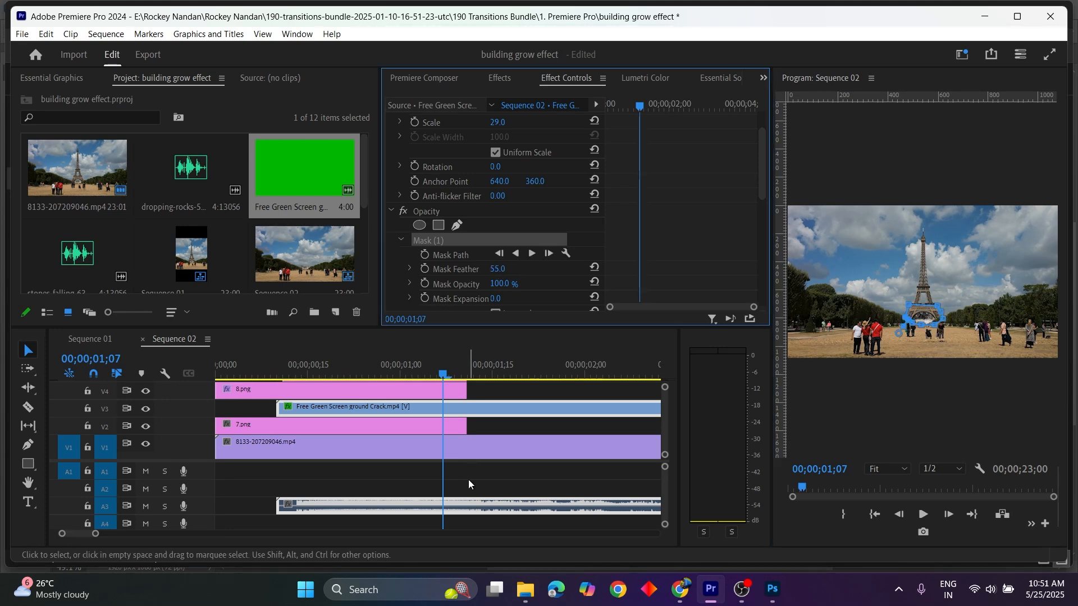
Step: Move the ground crack clip to the start of the sequence on V3 and play back the result
click(493, 396)
drag(444, 375, 216, 375)
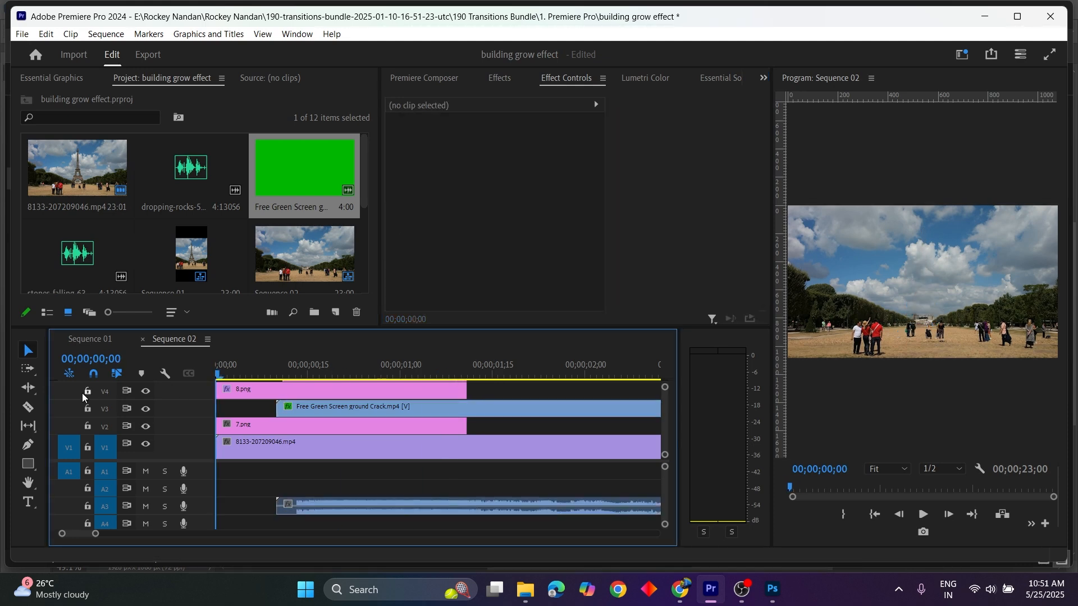
drag(394, 410, 305, 410)
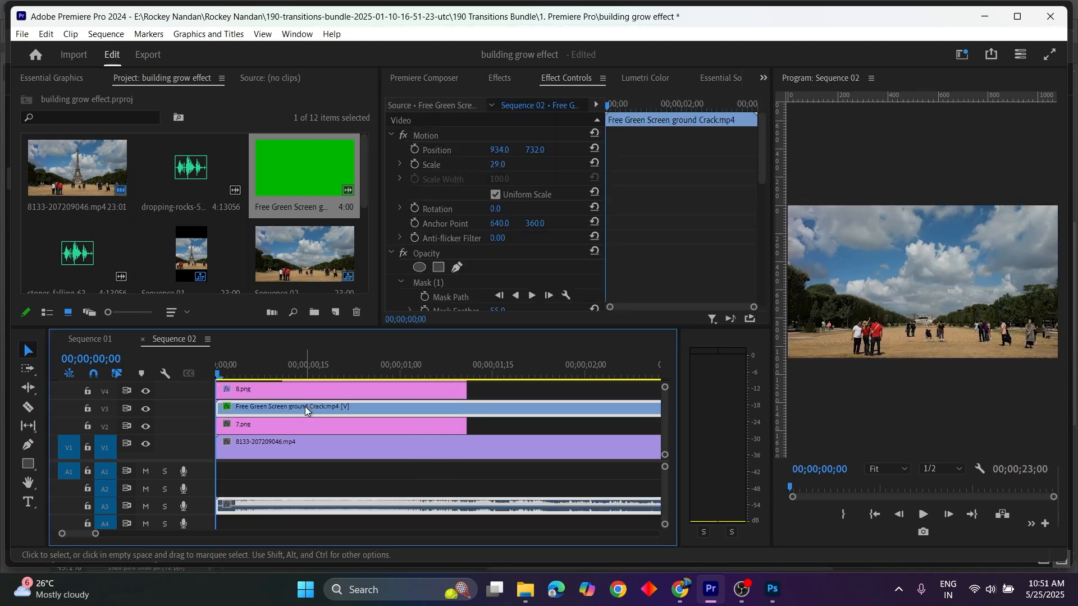
key(space)
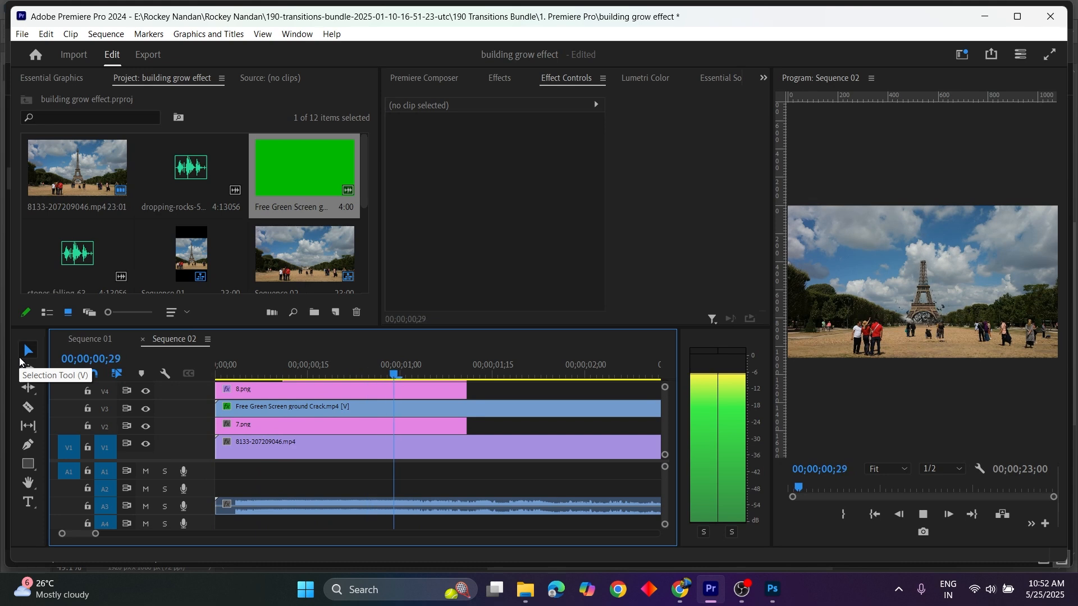
key(space)
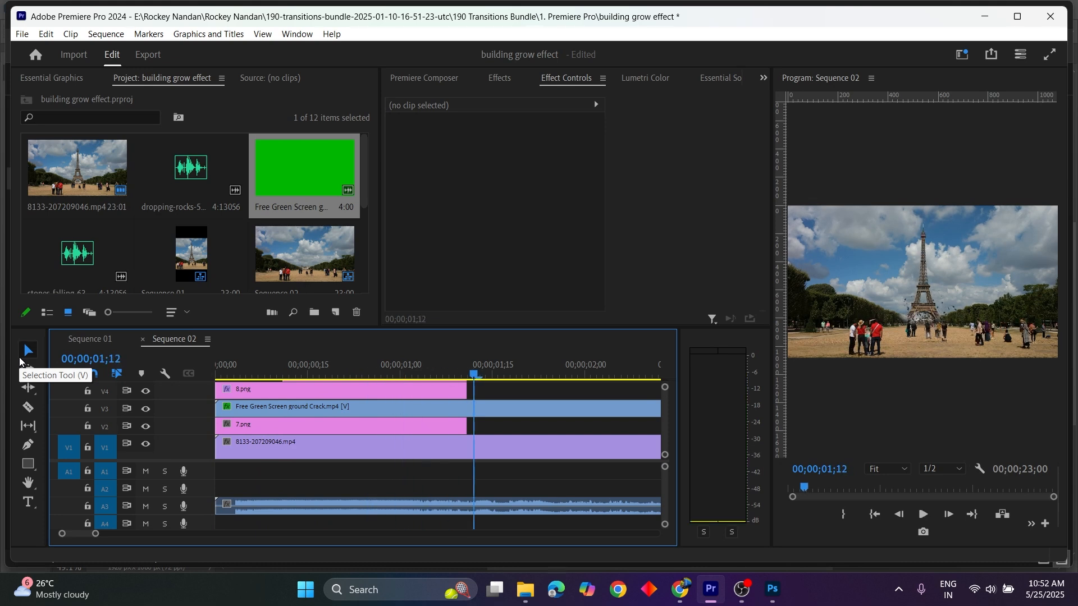
drag(473, 374, 406, 369)
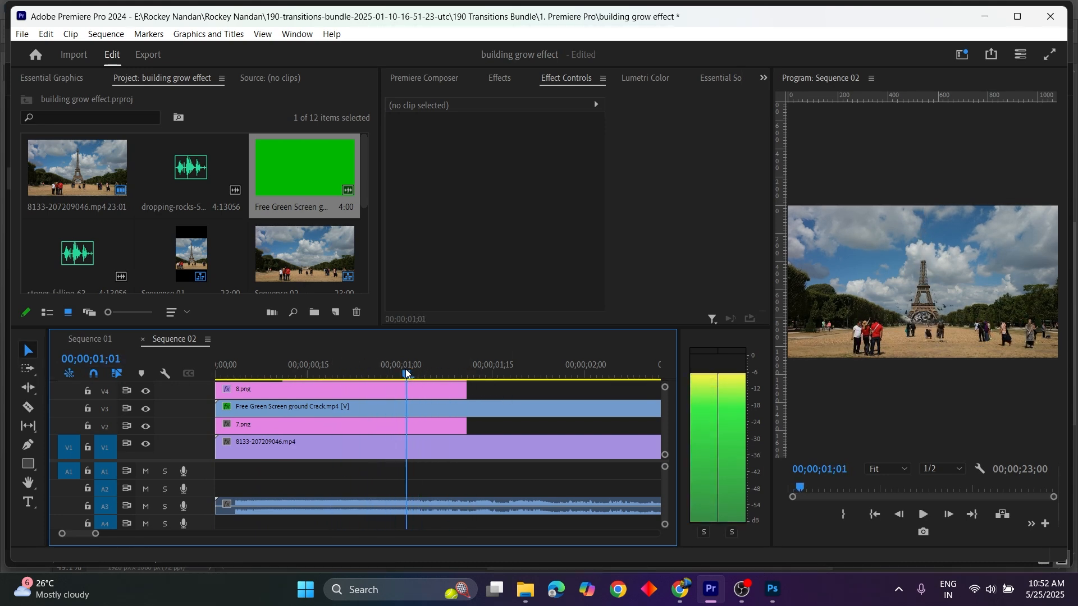
Step: Tighten the ground crack clip's opacity mask around the tower base and play back the sequence from the start
click(409, 410)
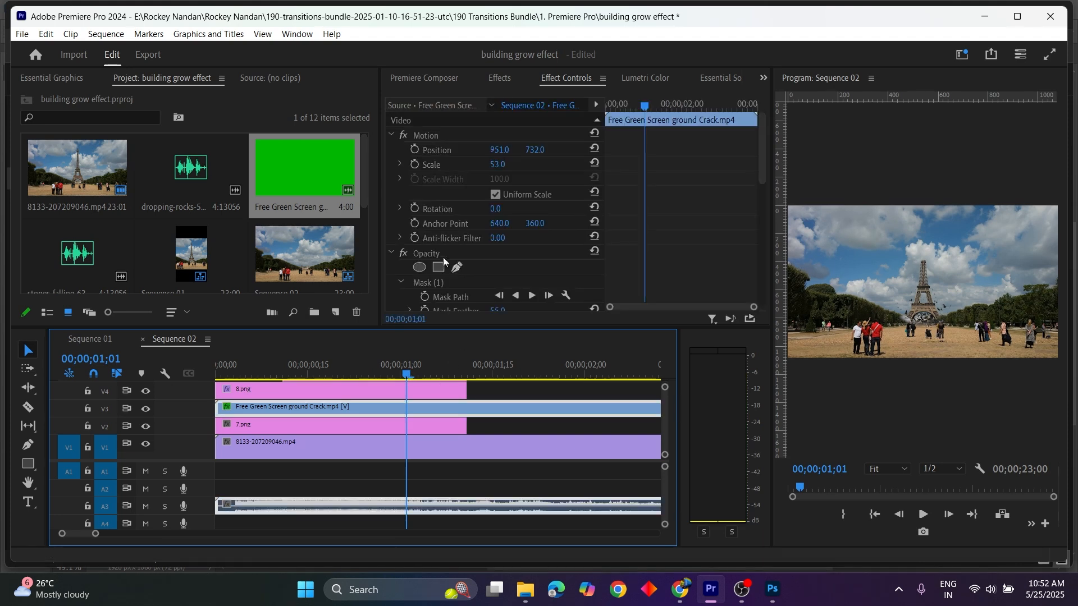
click(430, 284)
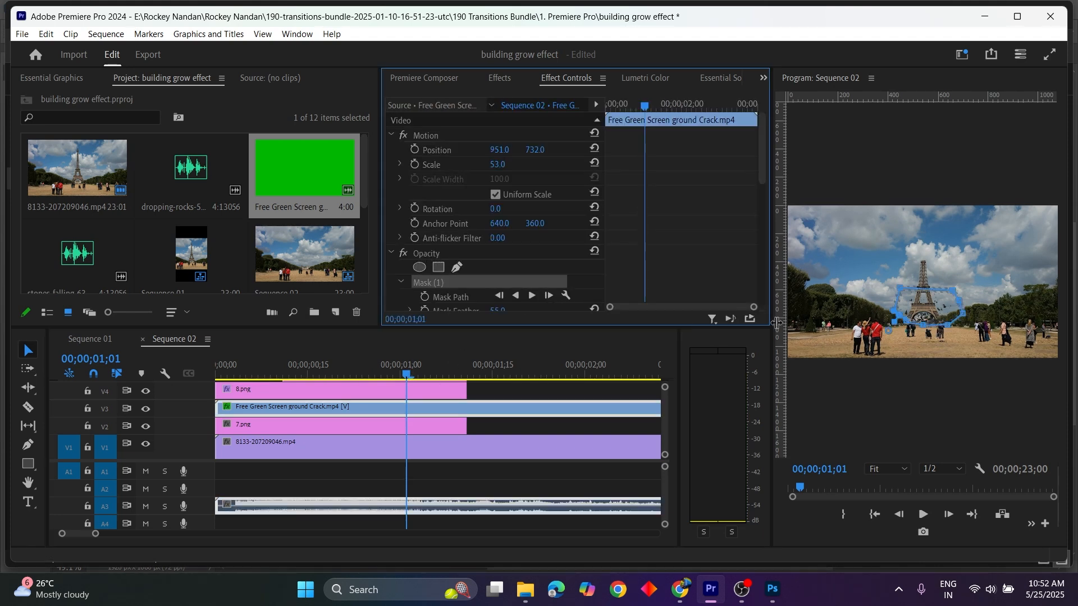
click(907, 327)
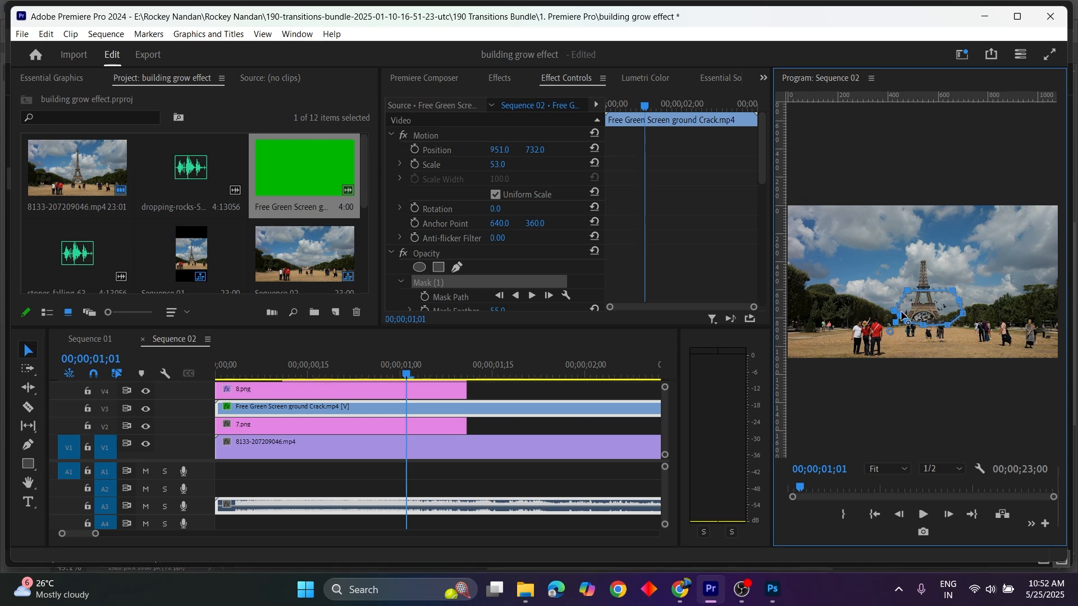
mouse_move(935, 308)
mouse_down()
mouse_move(979, 335)
mouse_move(951, 317)
mouse_up()
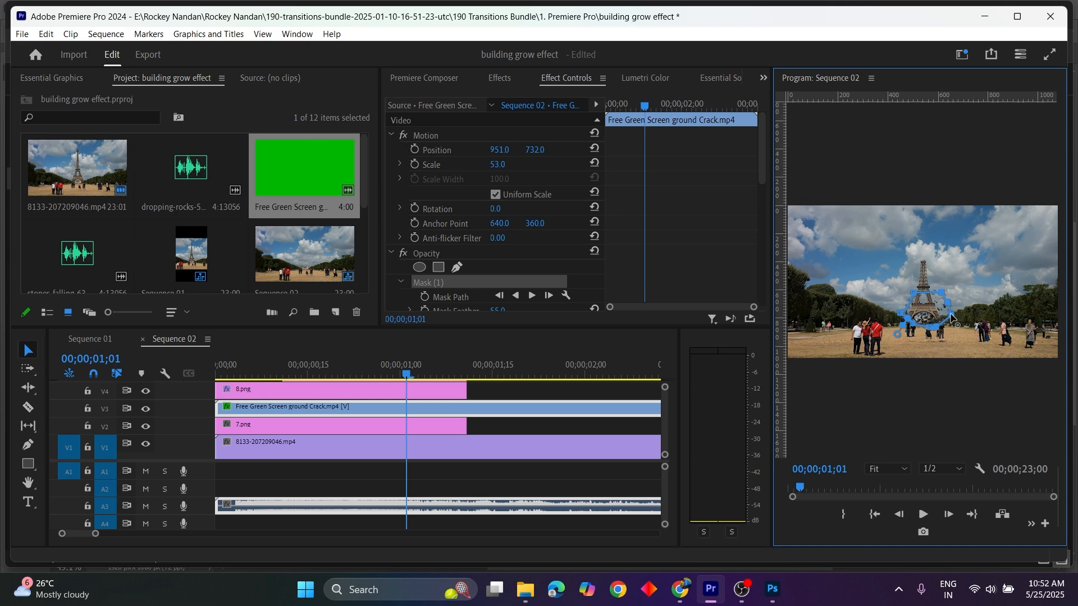
click(600, 389)
click(283, 375)
drag(283, 375, 192, 382)
key(space)
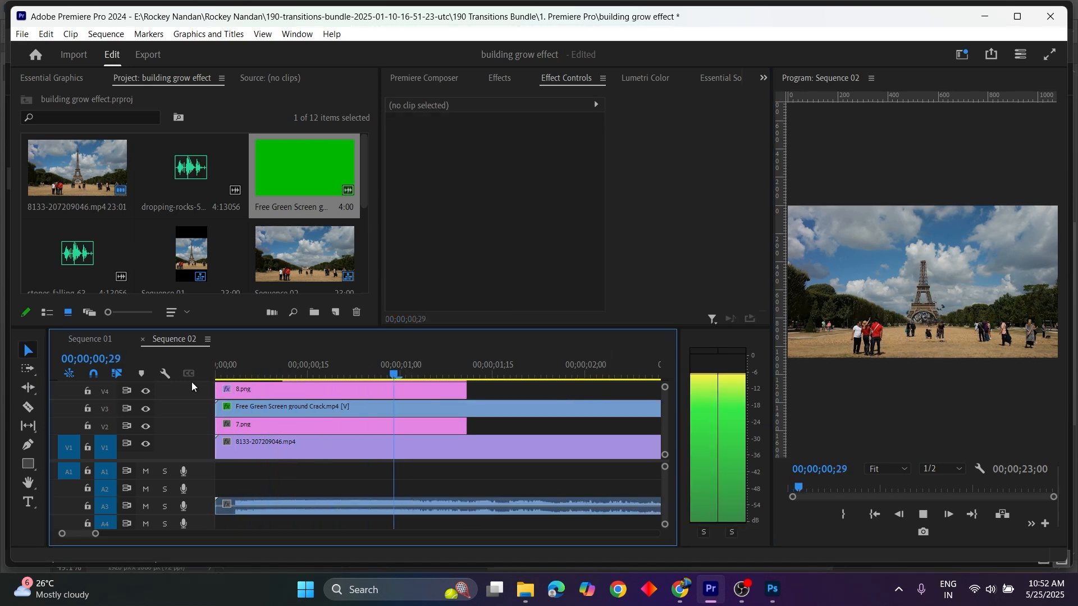
key(space)
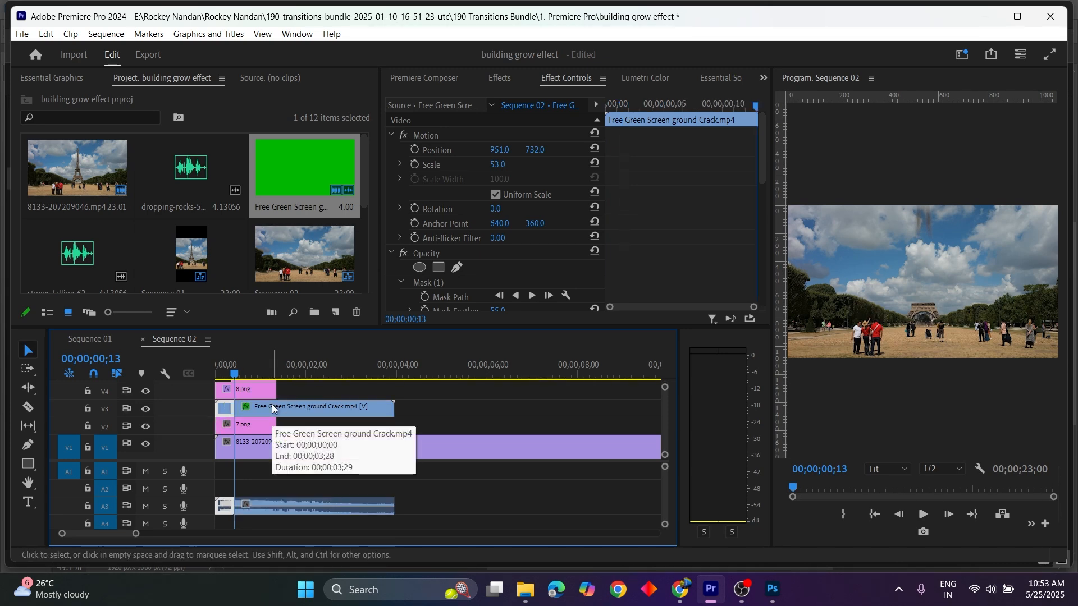
Step: Remove the first 13 frames of the ground crack clip, move the remainder to the sequence start, and play it back
drag(273, 408, 261, 411)
double_click(204, 504)
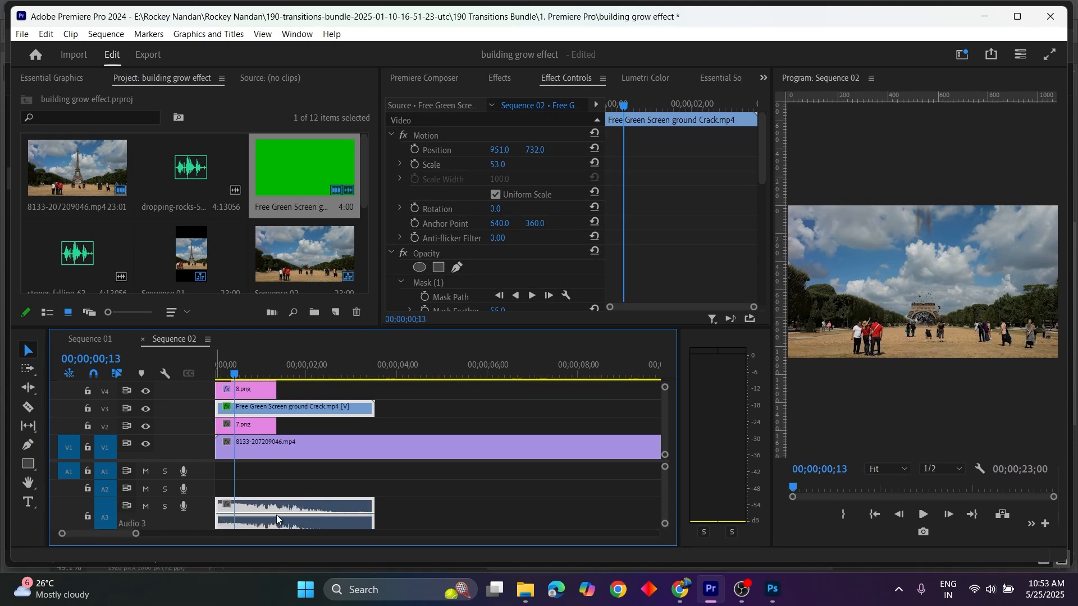
drag(238, 372, 120, 387)
key(space)
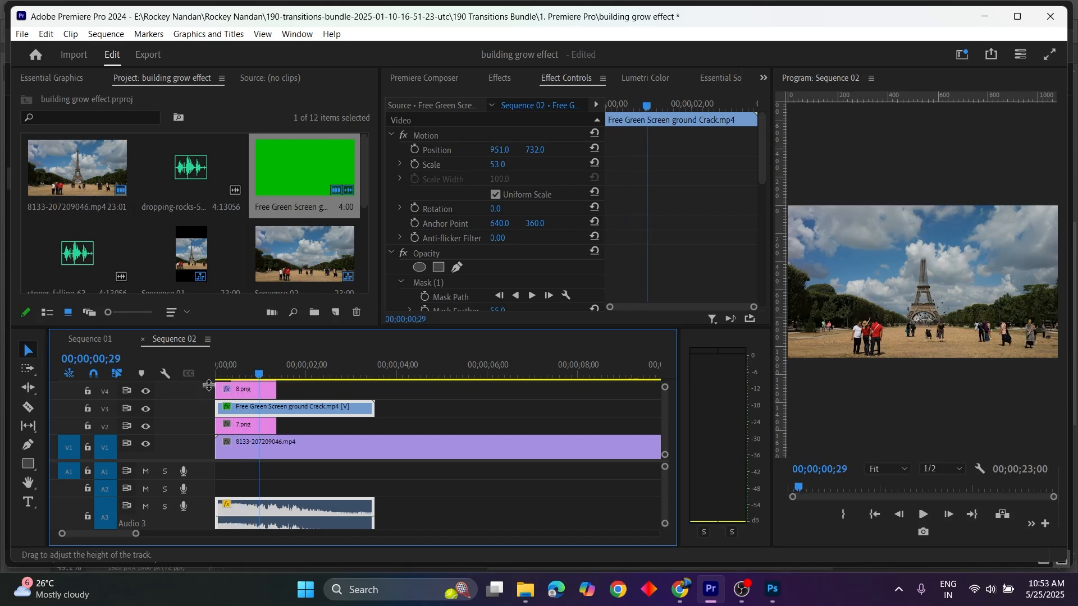
key(space)
Step: Shift the ground crack clip on V3 to start at 00;00;00;09 and play back the sequence from the start
drag(249, 412, 264, 411)
drag(219, 376, 229, 375)
drag(259, 410, 255, 410)
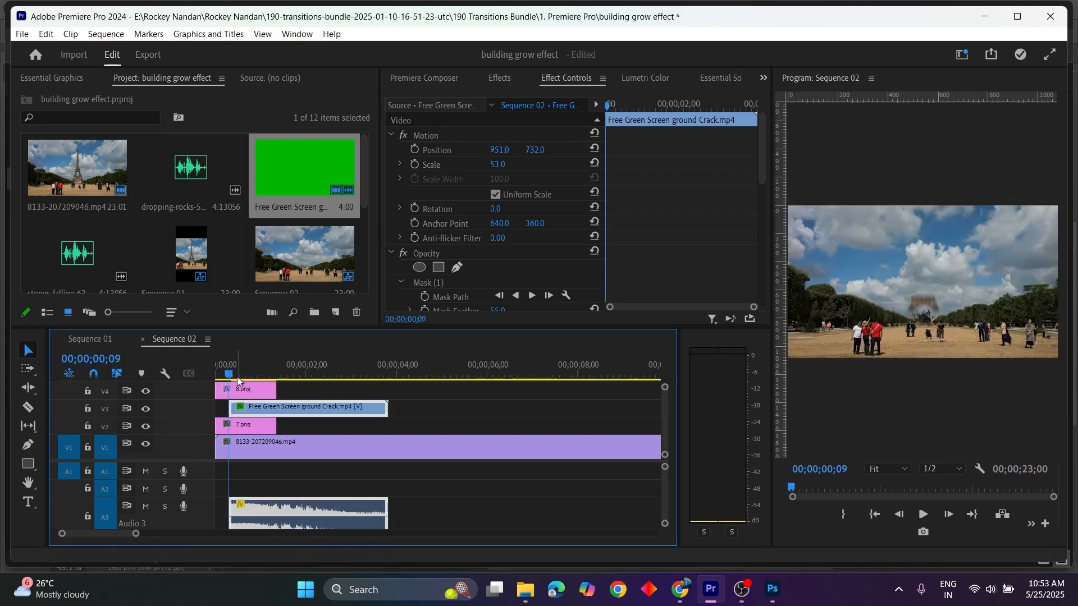
key(space)
key(space)
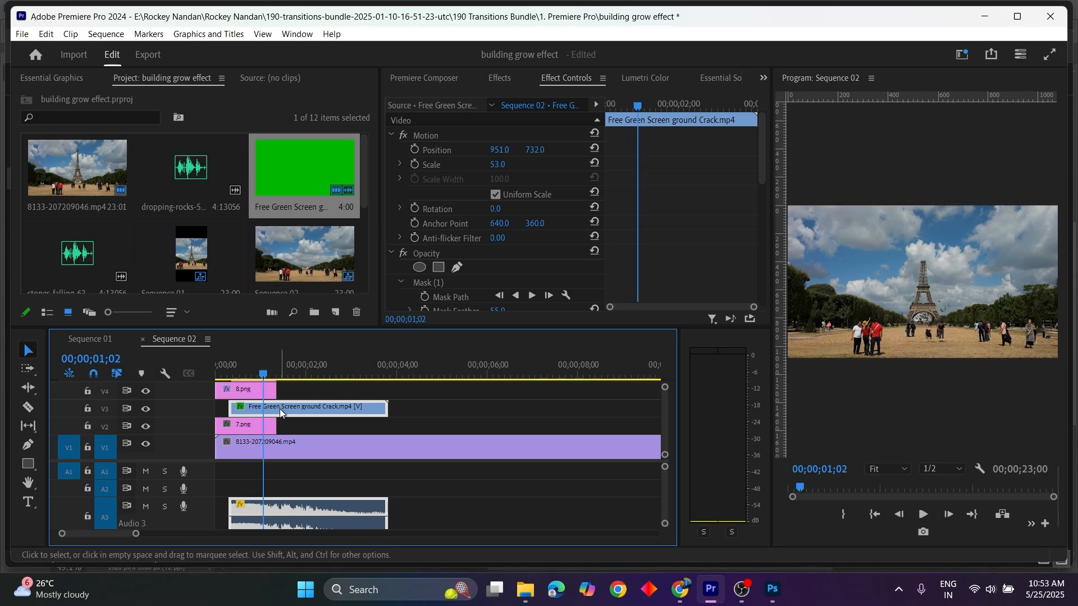
key(Home)
key(space)
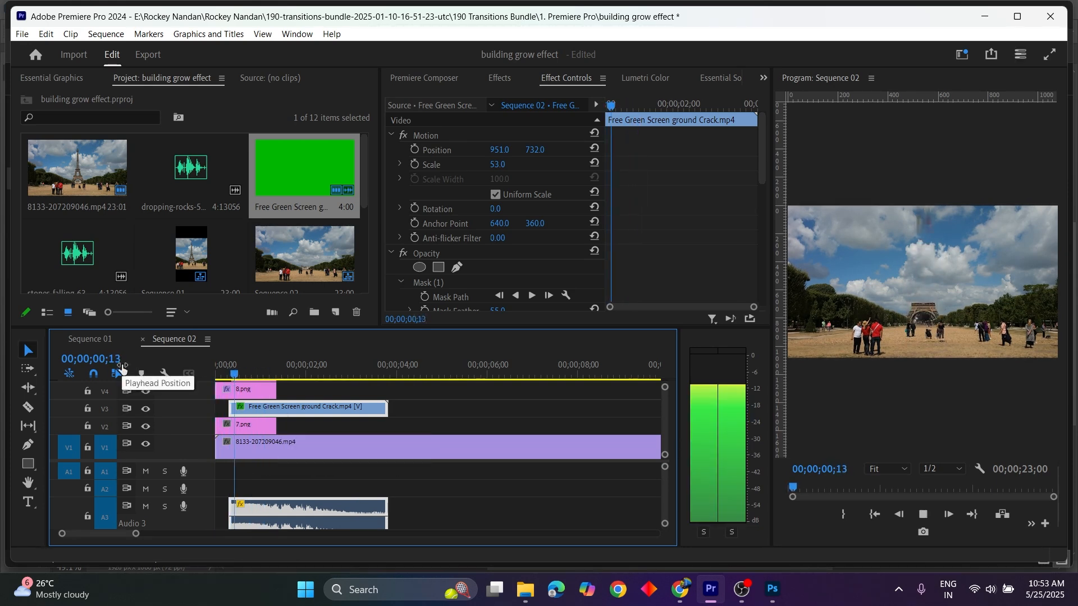
key(space)
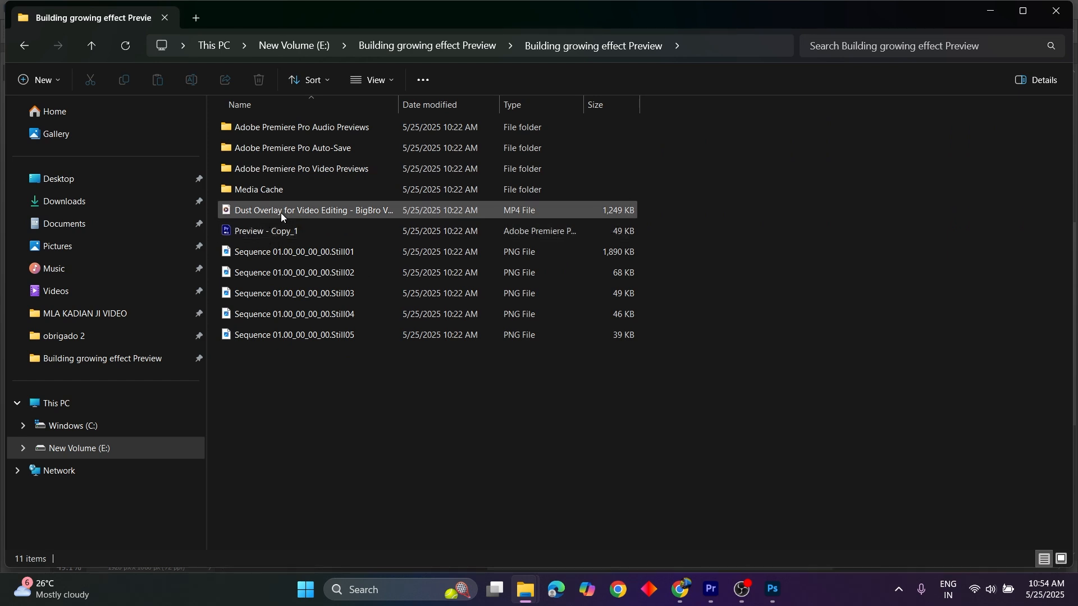
Step: Add the Dust Overlay for Video Editing MP4 from File Explorer to V3 in Premiere Pro, after the ground crack clip
click(284, 214)
drag(286, 212, 711, 583)
drag(664, 540, 415, 416)
click(454, 408)
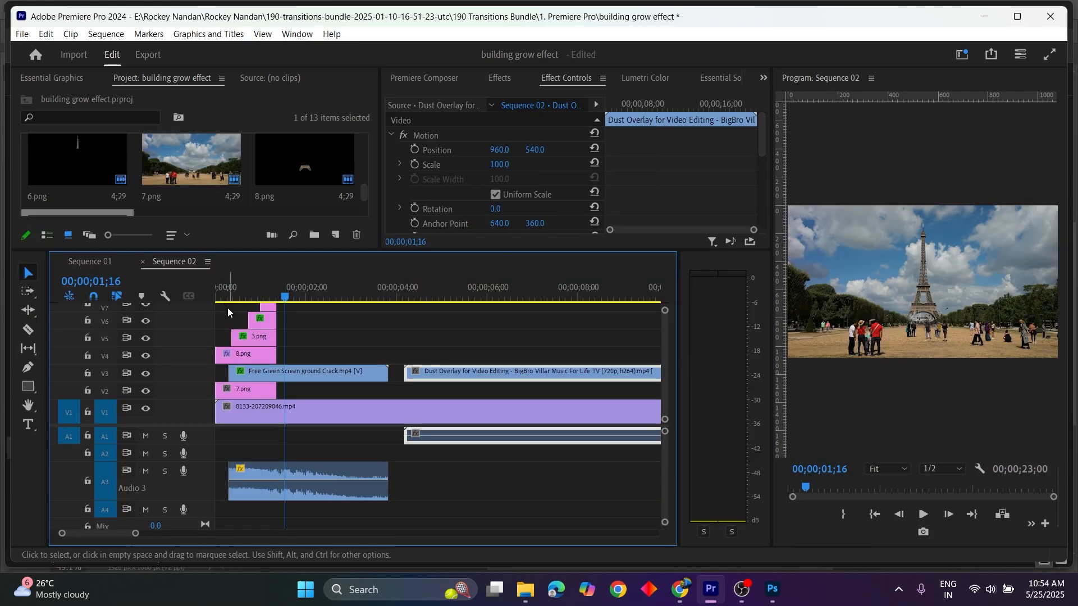
Step: Raise the tower clips above 8.png by one track, place the dust overlay on V5 at the crack clip's start, and scale it to 45
drag(227, 307, 266, 315)
click(362, 353)
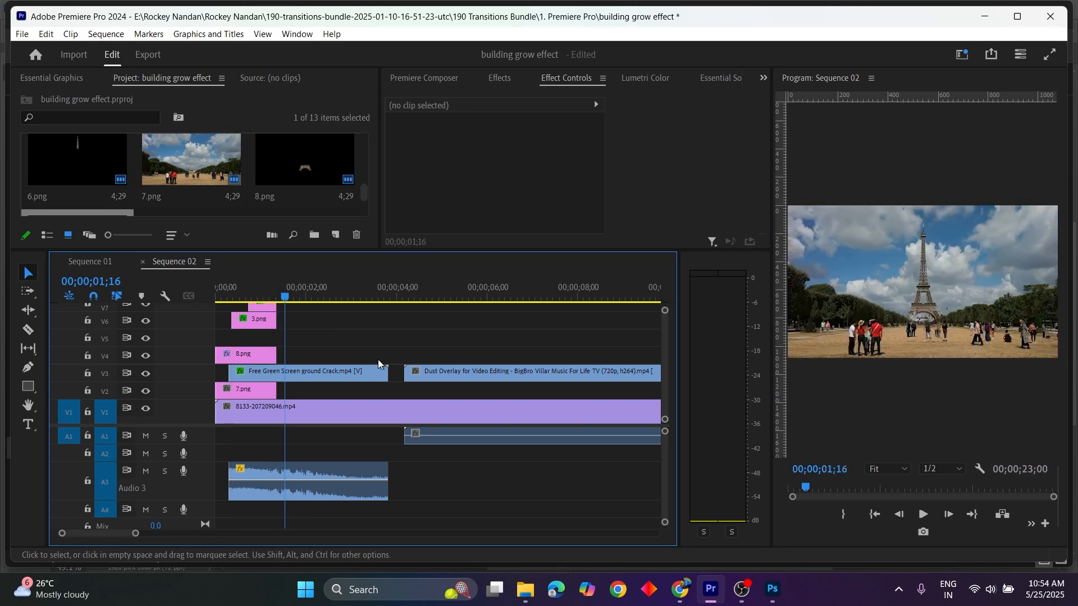
drag(432, 375, 260, 337)
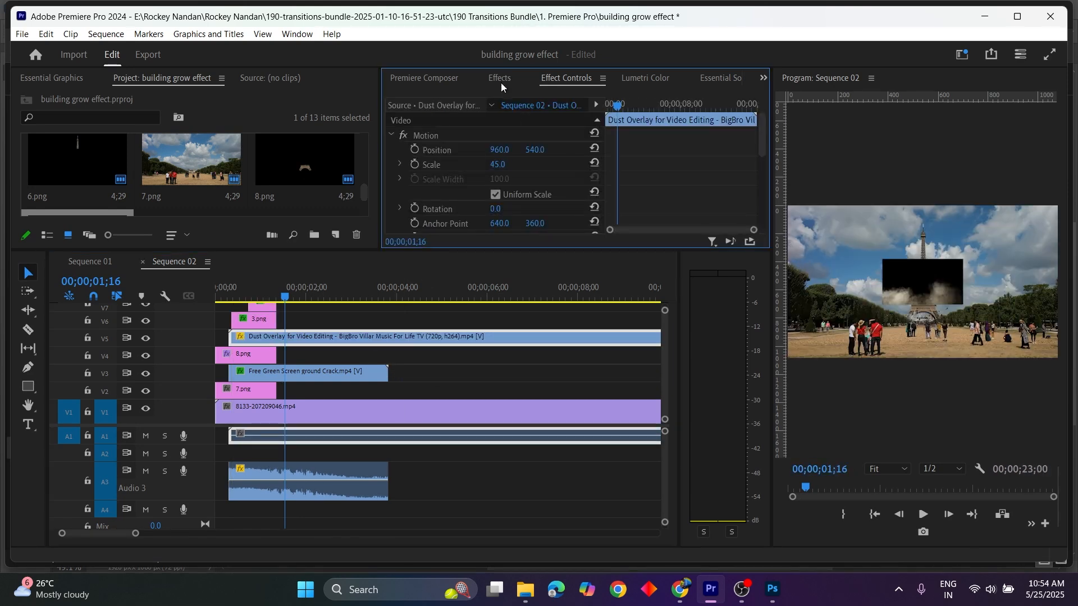
Step: Set the dust overlay's Blend Mode to Screen and its Position to 960, 685
scroll(544, 177, down, 5)
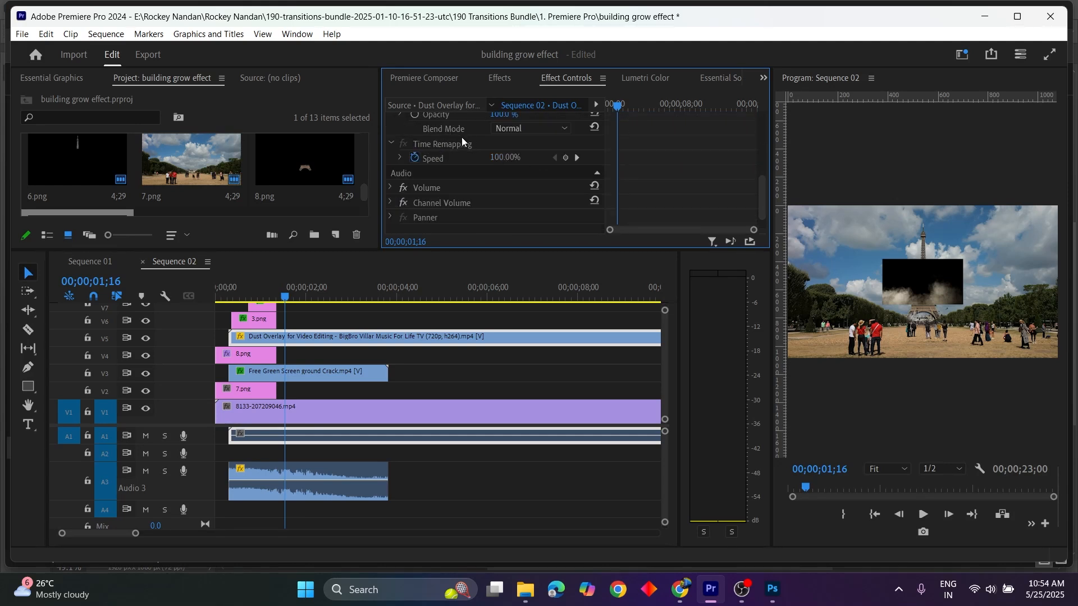
scroll(464, 140, up, 1)
click(543, 144)
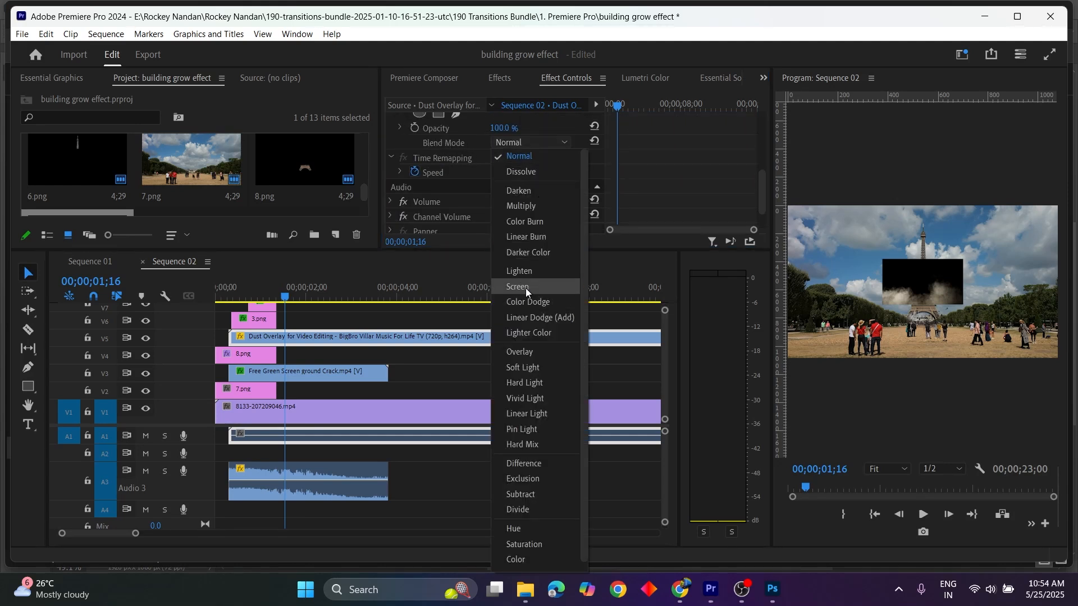
click(527, 287)
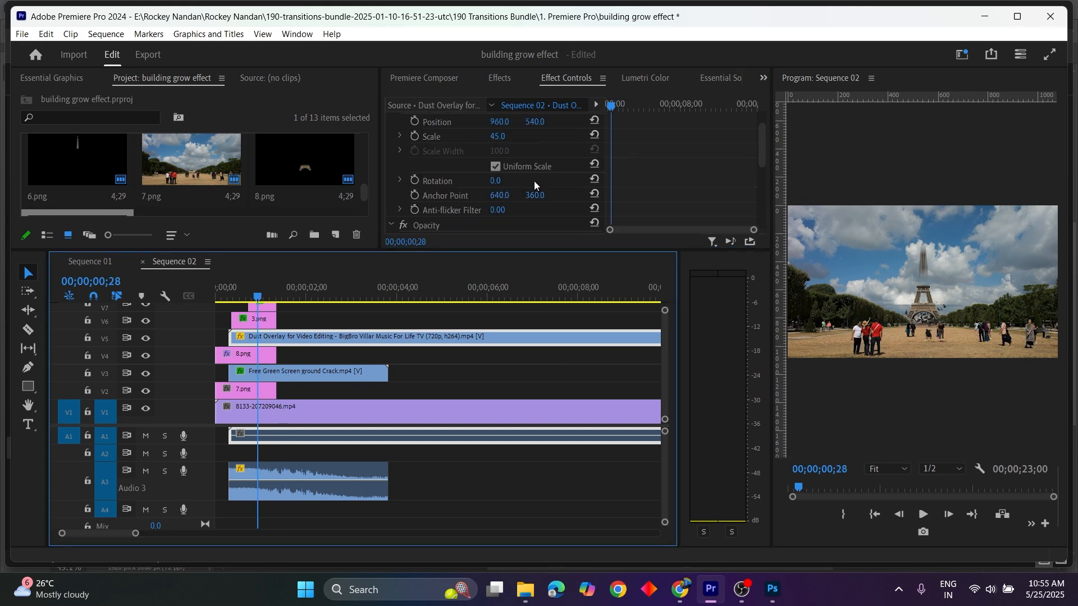
scroll(535, 184, up, 2)
drag(534, 151, 615, 151)
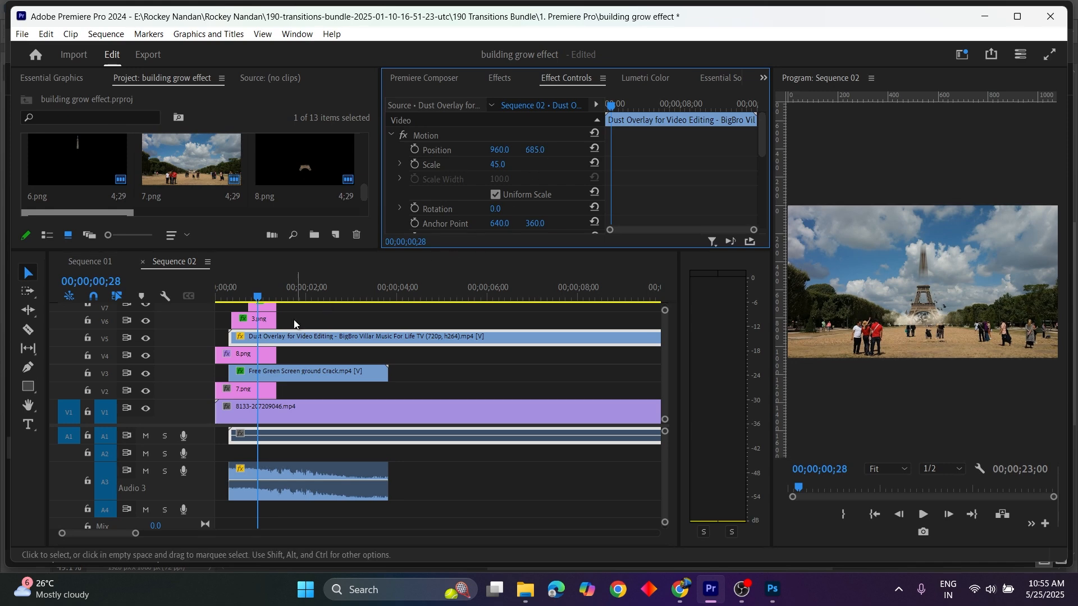
Step: Move 8.png up to V5 and place the dust overlay beneath it on V4, starting with the ground crack clip
drag(273, 338, 349, 340)
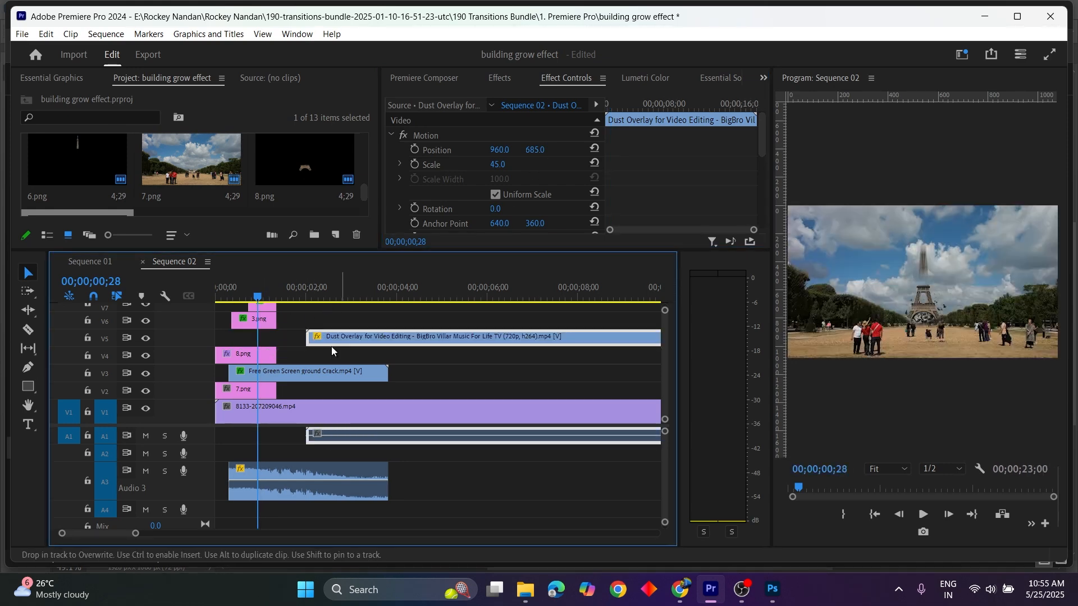
drag(252, 356, 259, 339)
drag(345, 342, 273, 360)
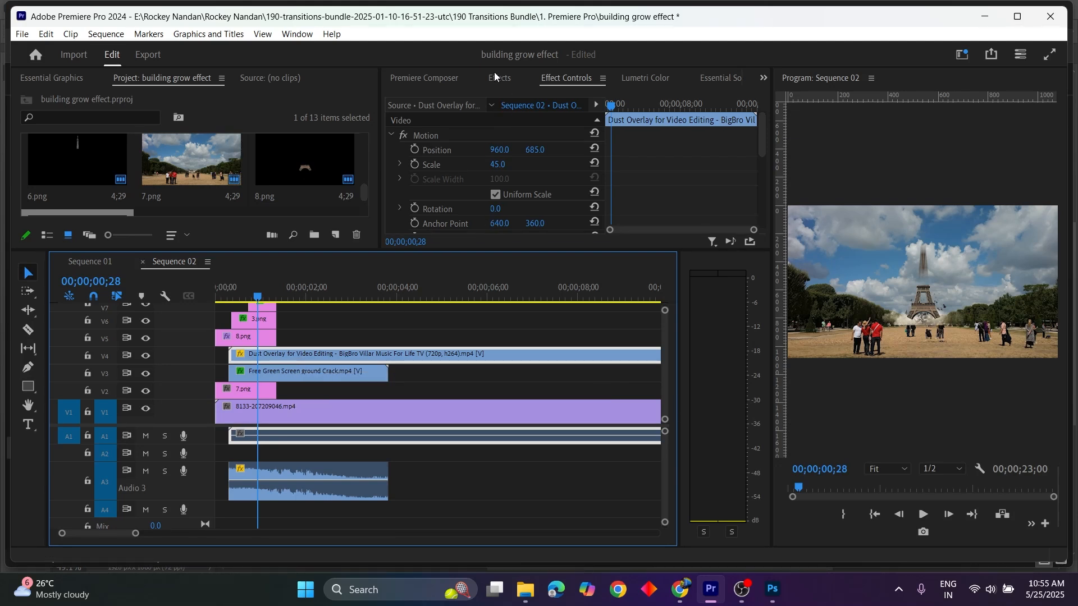
Step: Draw a freeform opacity mask on the dust overlay around the tower base
scroll(457, 171, down, 4)
click(434, 156)
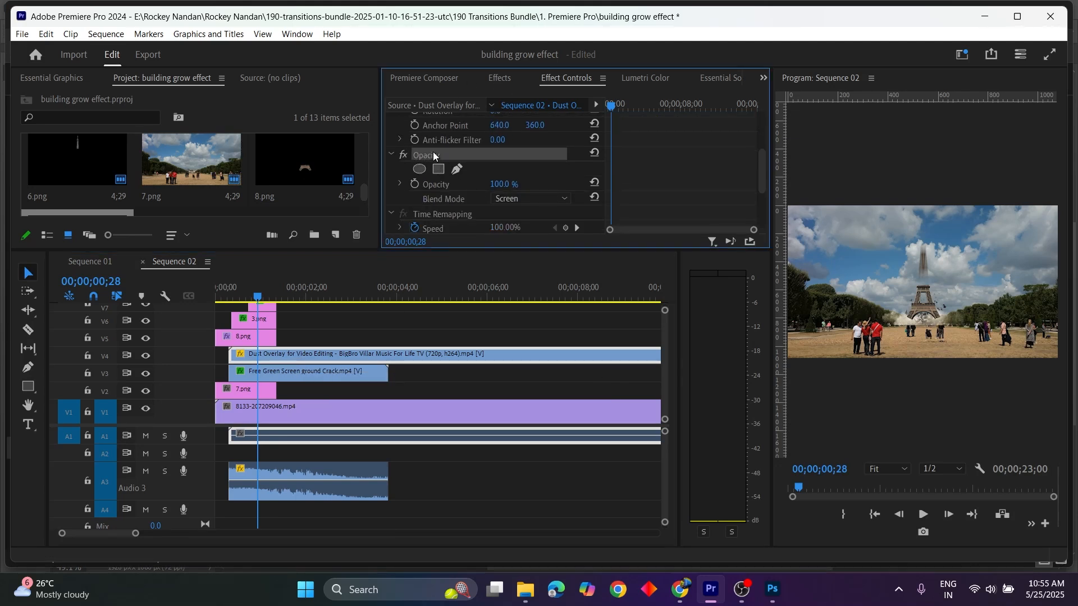
click(458, 170)
click(898, 314)
click(907, 323)
click(917, 322)
click(932, 323)
click(905, 301)
click(897, 314)
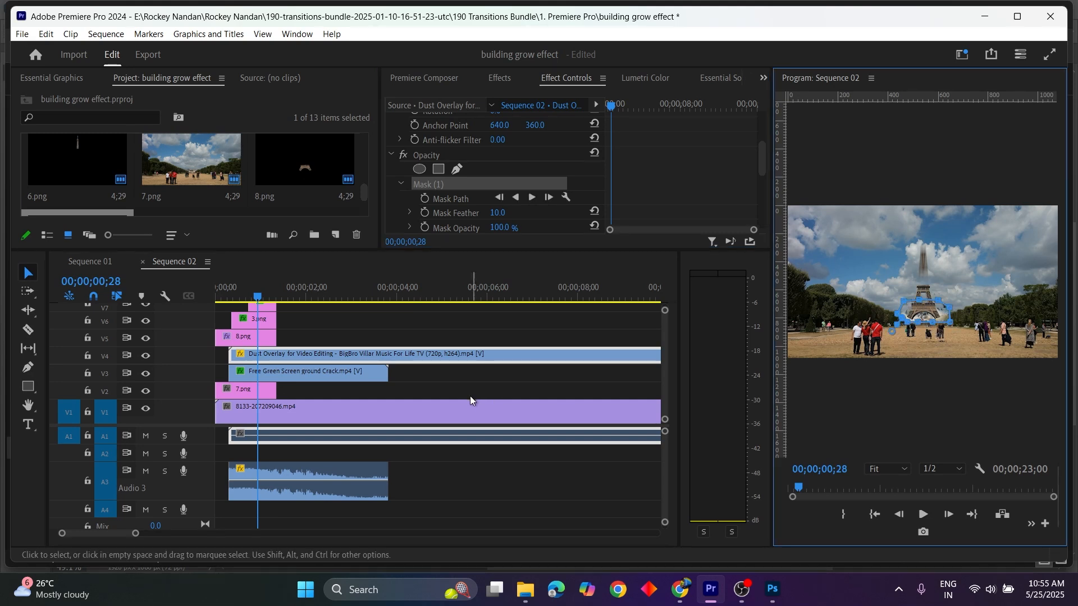
click(321, 330)
click(321, 334)
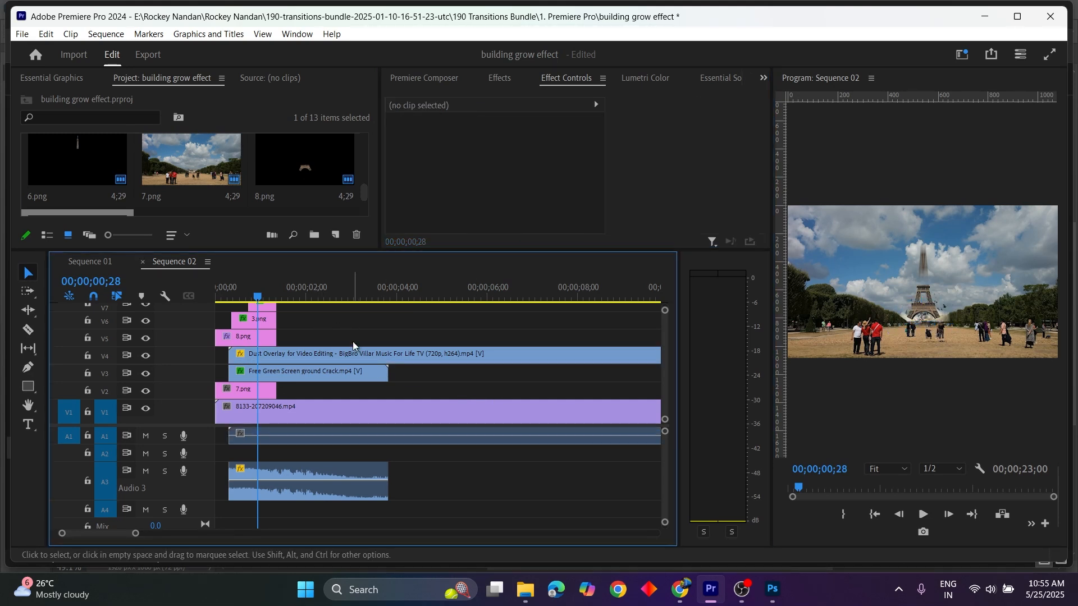
Step: Set the dust overlay's Mask Feather to 28 and play back the sequence from the start
click(264, 354)
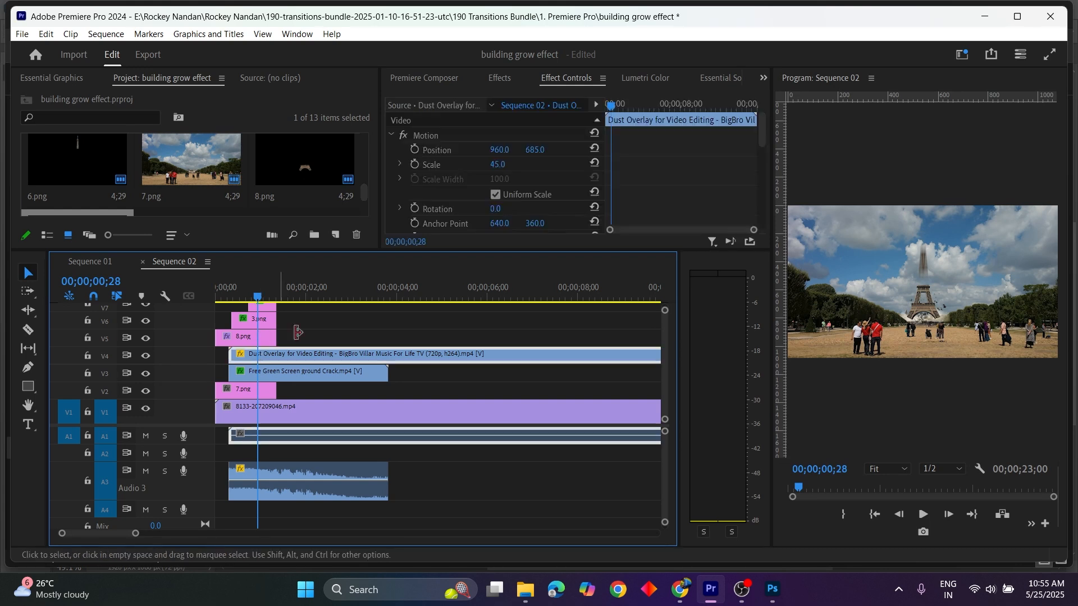
scroll(506, 192, down, 3)
drag(498, 175, 506, 175)
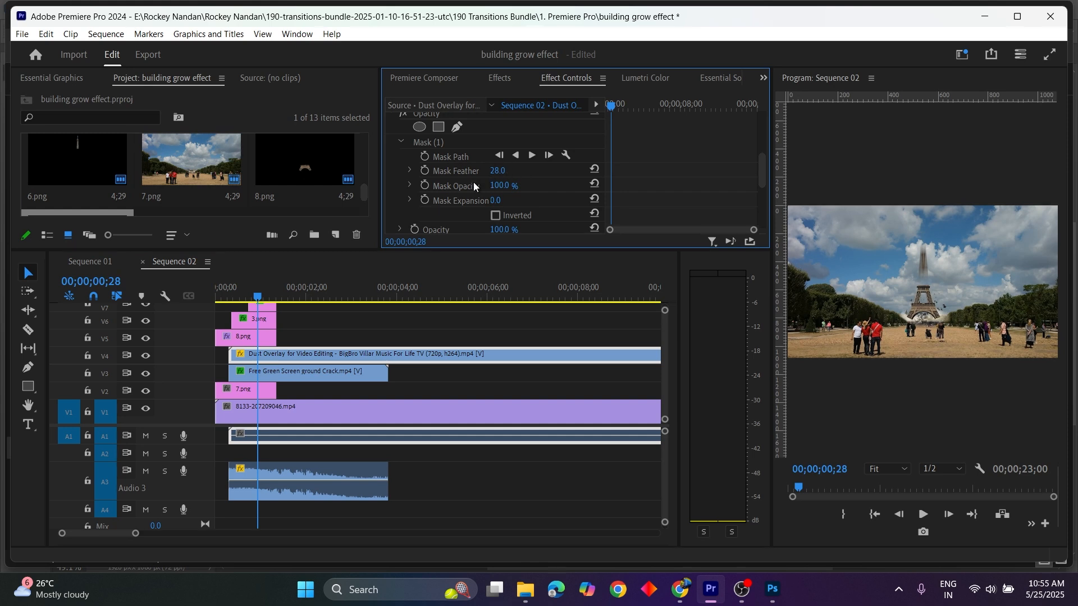
click(439, 147)
drag(499, 174, 499, 174)
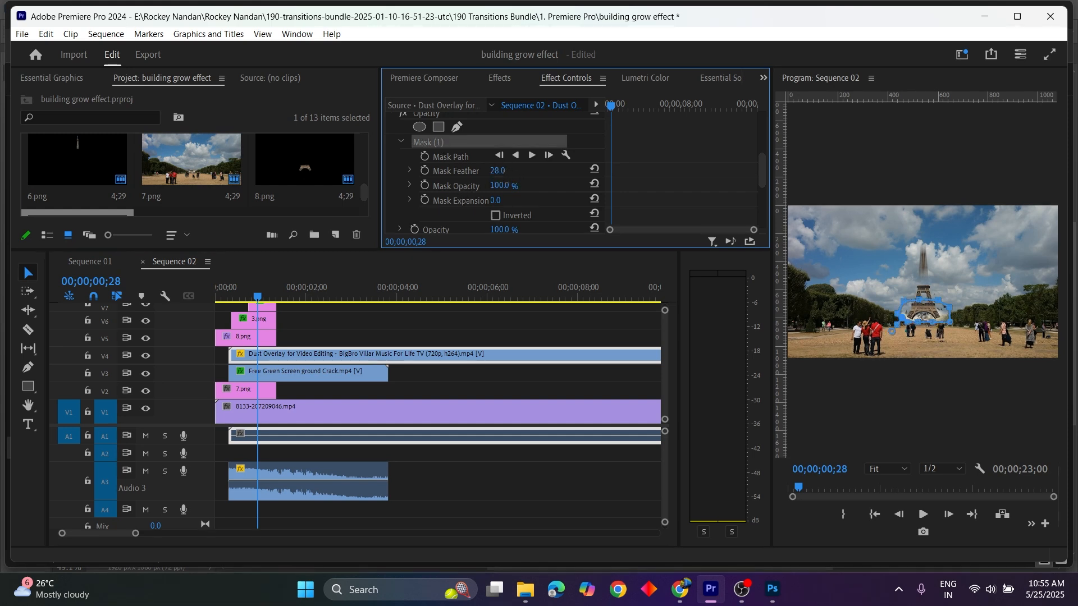
click(418, 327)
key(Home)
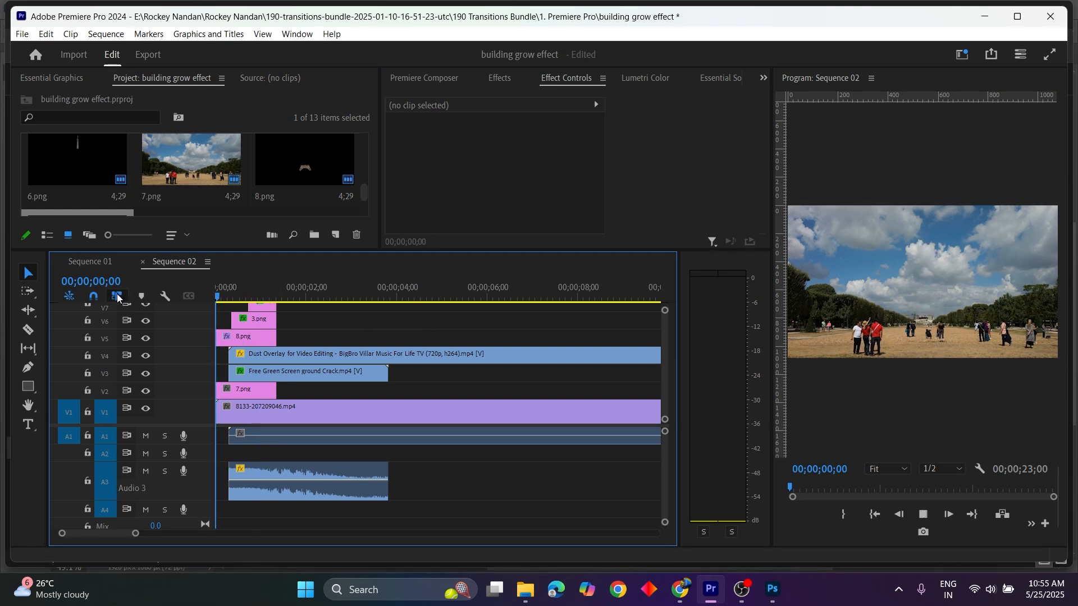
key(space)
key(space)
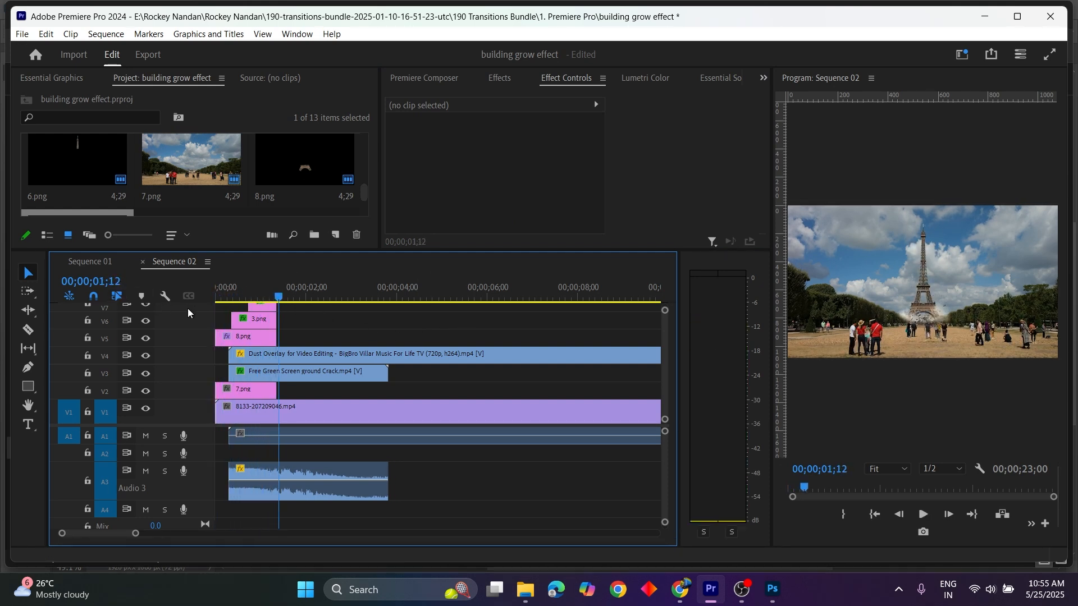
key(Home)
key(space)
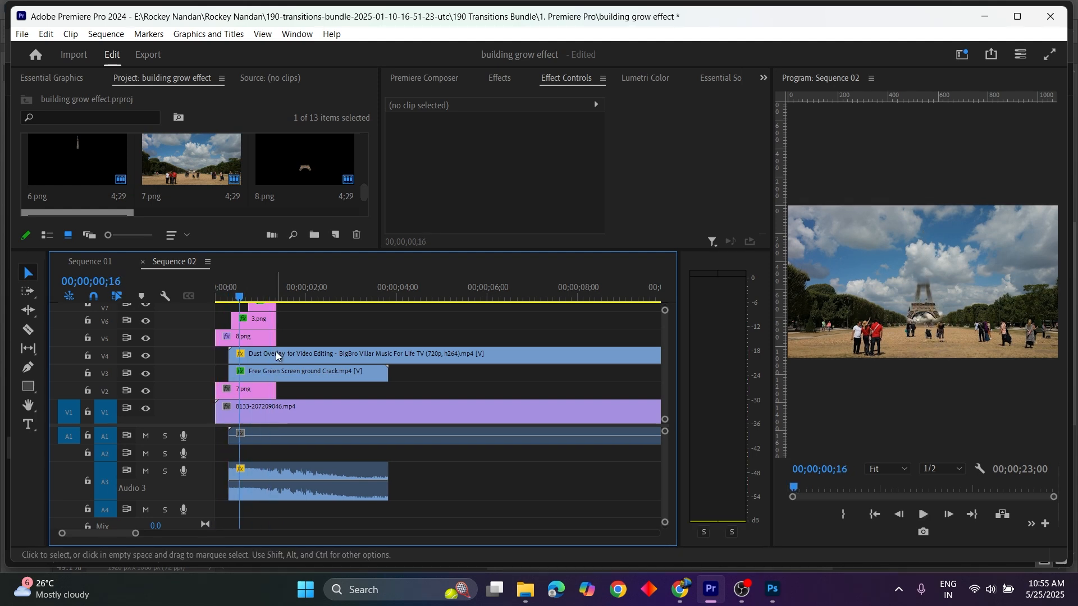
Step: Move the second Transform Position keyframe of 6.png closer to the first to speed up its drop, and play back the sequence
click(276, 354)
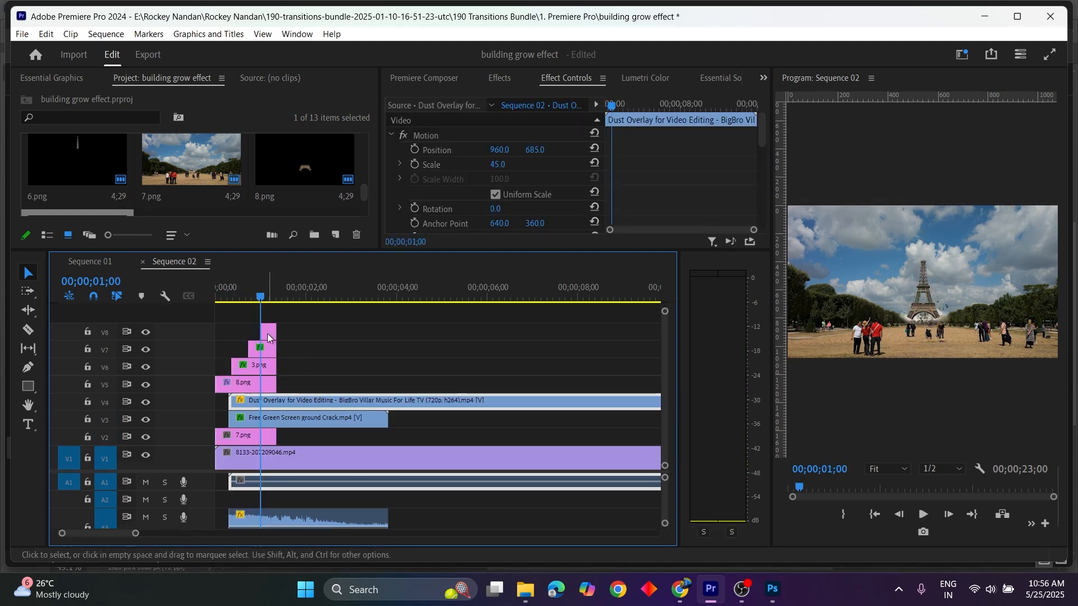
click(267, 335)
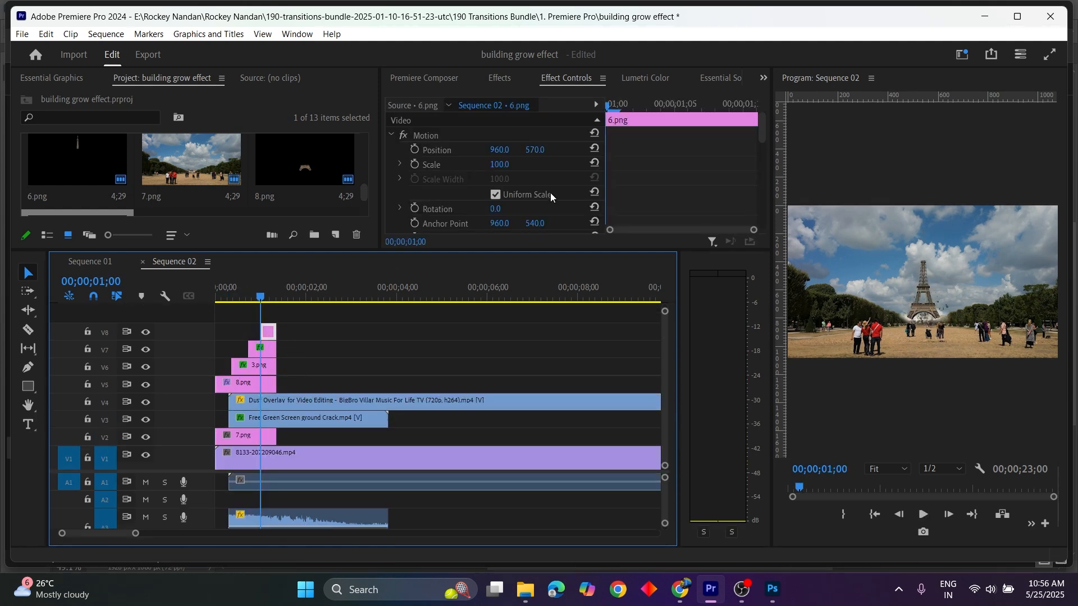
scroll(618, 150, down, 5)
scroll(621, 162, down, 2)
drag(686, 151, 645, 148)
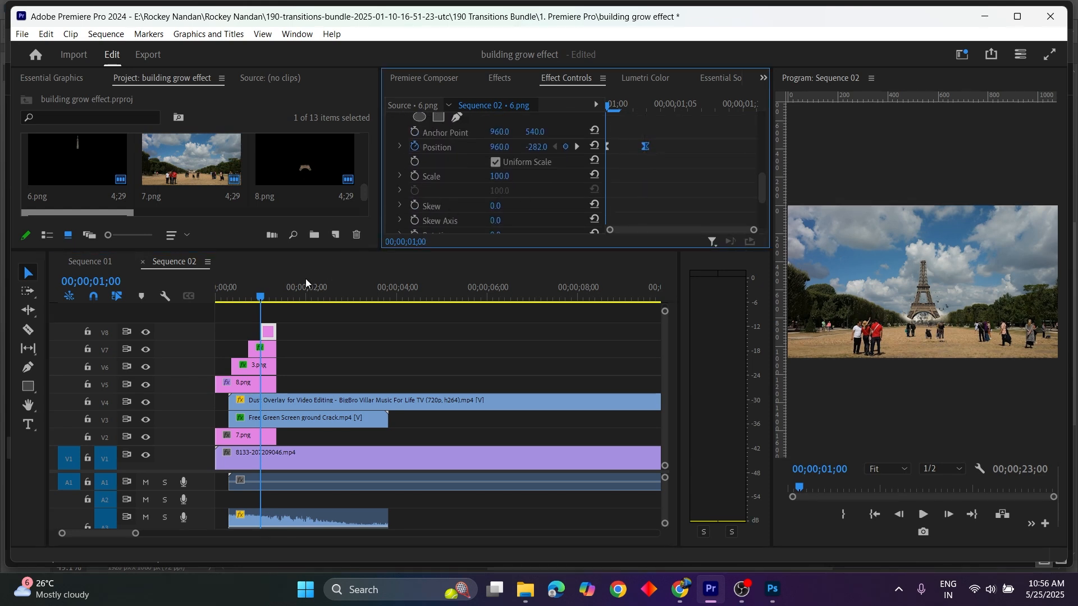
drag(262, 297, 160, 294)
key(space)
key(space)
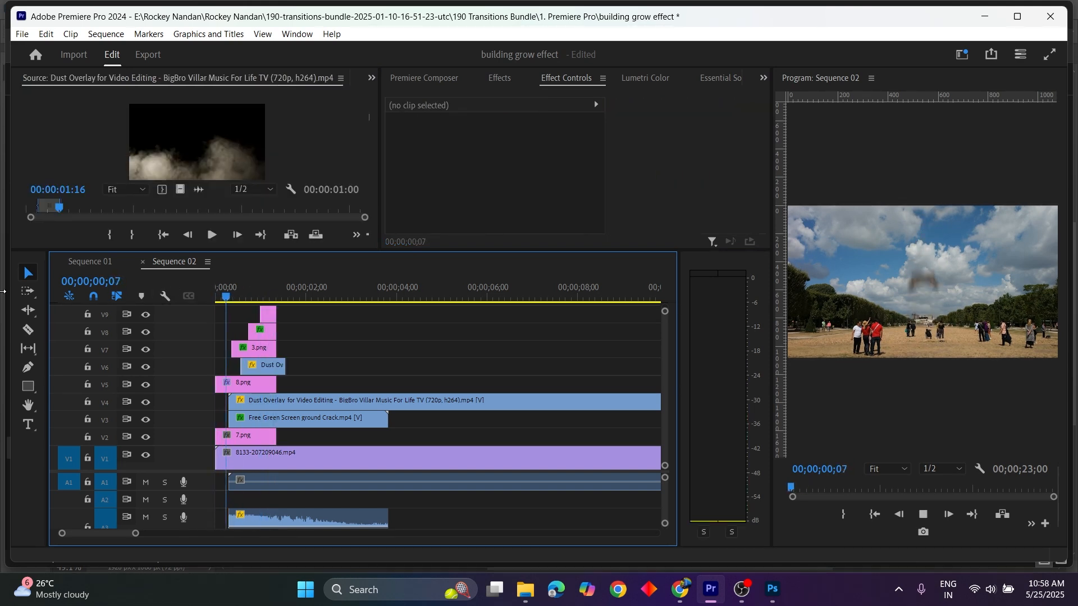
key(space)
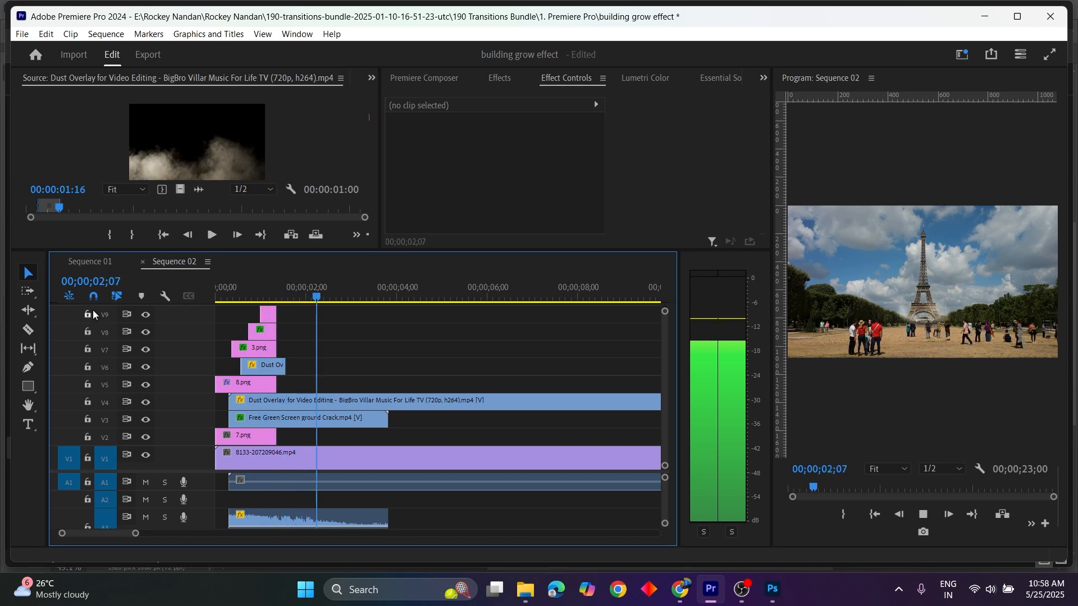
Step: Play back Sequence 02 repeatedly from the start to review the timing of the tower drop with the ground crack and dust overlays
key(space)
key(Home)
key(space)
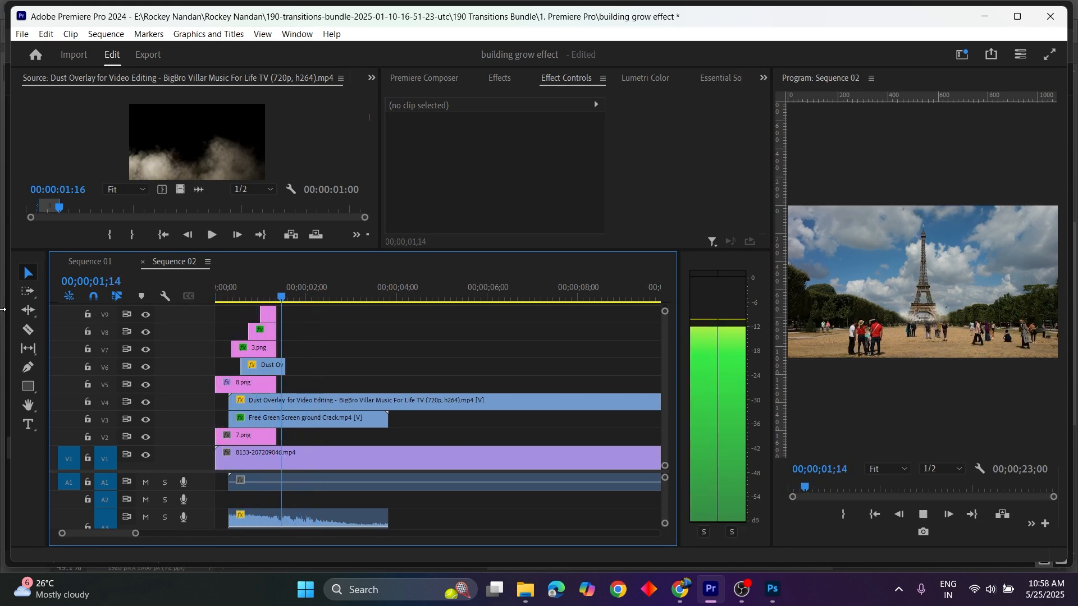
key(space)
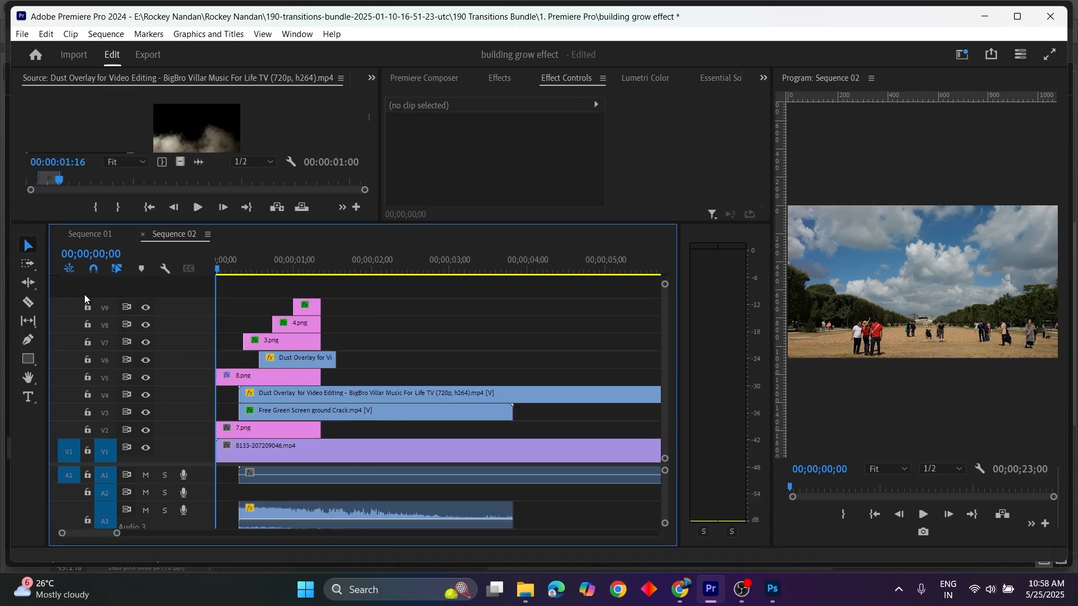
key(space)
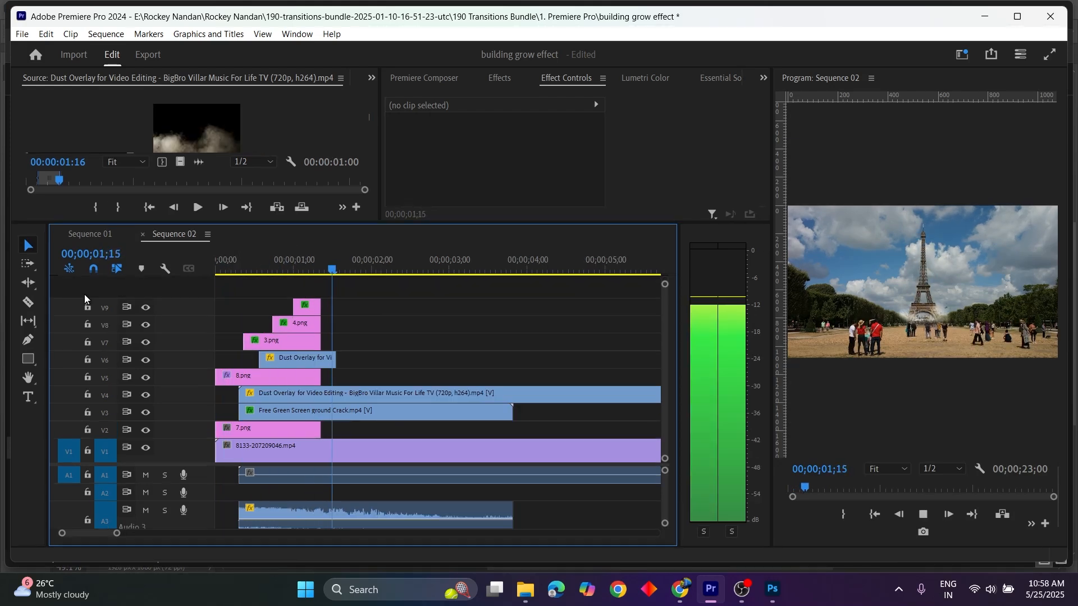
key(space)
key(Home)
key(space)
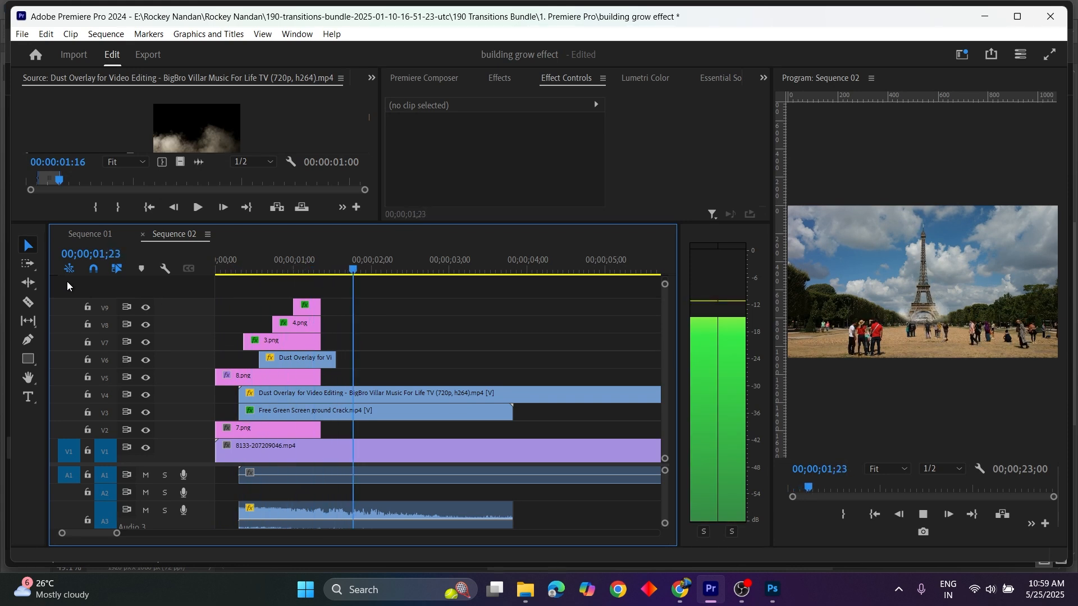
key(space)
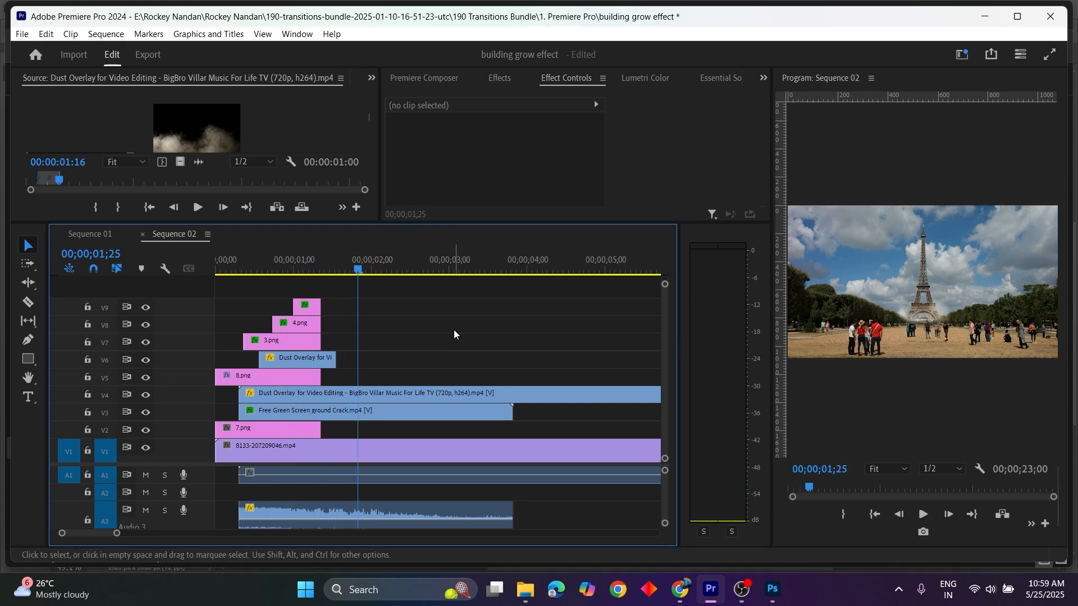
key(space)
key(space)
key(space)
key(space)
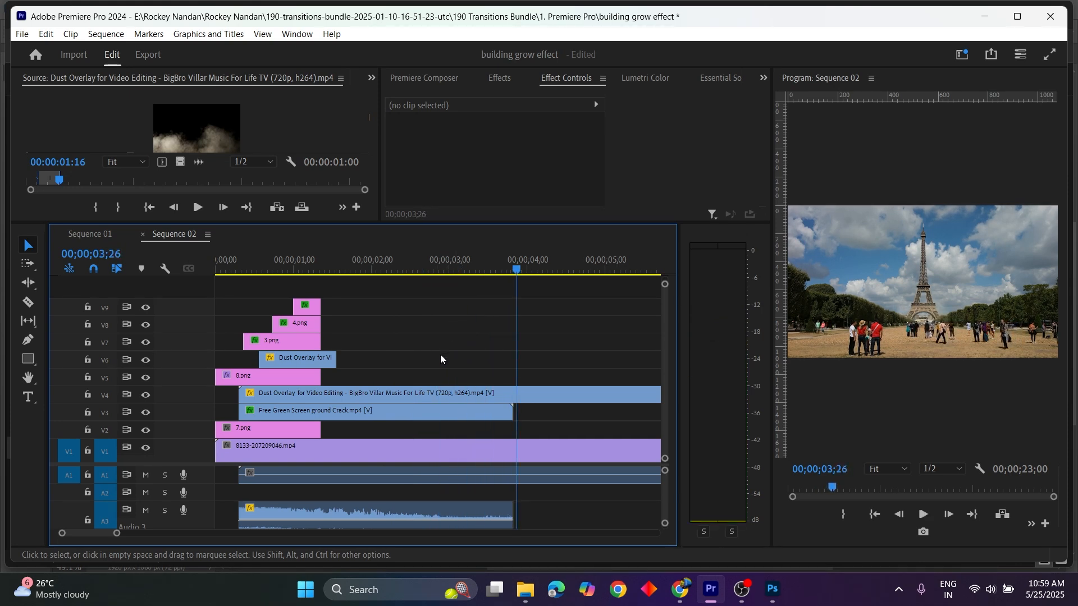